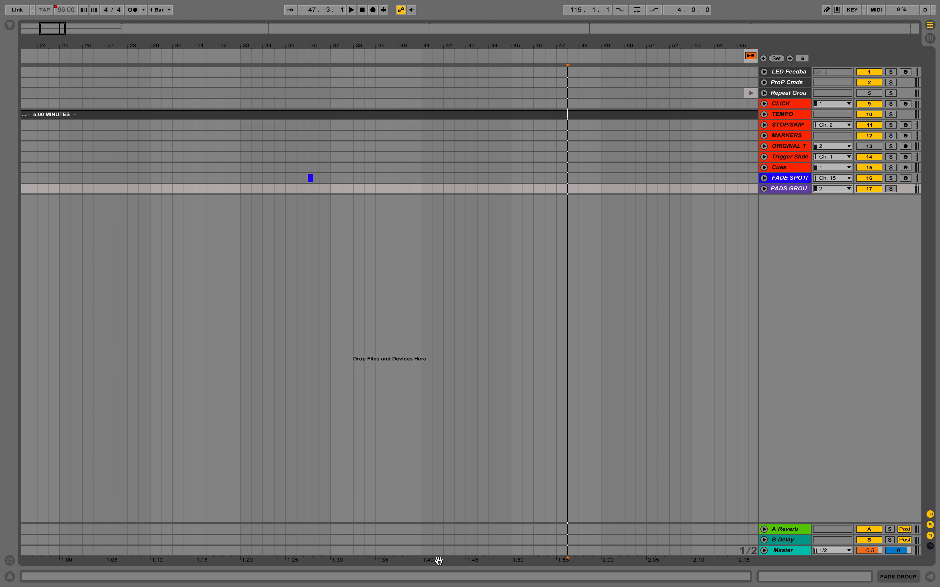
Step: Save the set as 4/15/18 Sunday Service in the Documents > Local Ableton Files > This Week's Worship Set folder
{"action": "mouse_move", "coordinate": [122, 5]}
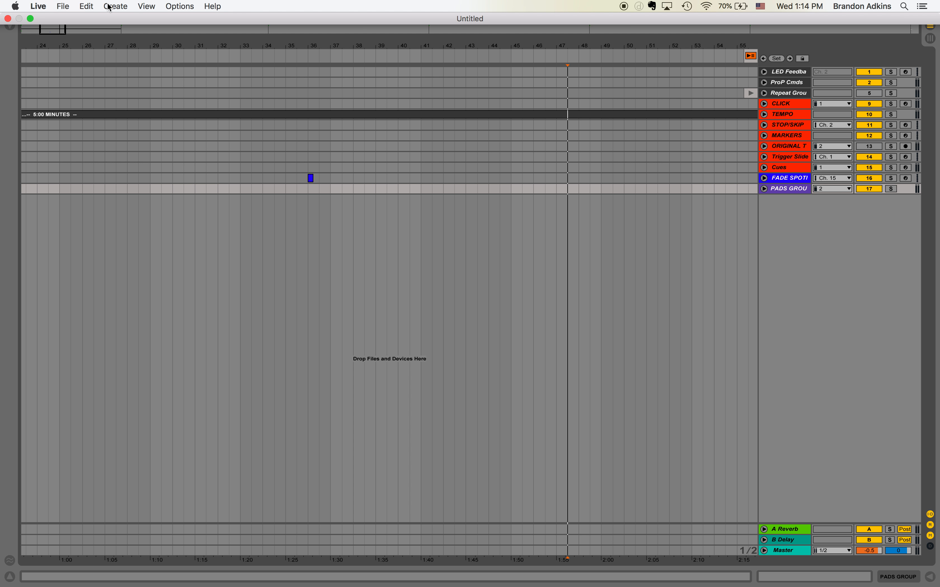
{"action": "left_click", "coordinate": [54, 4]}
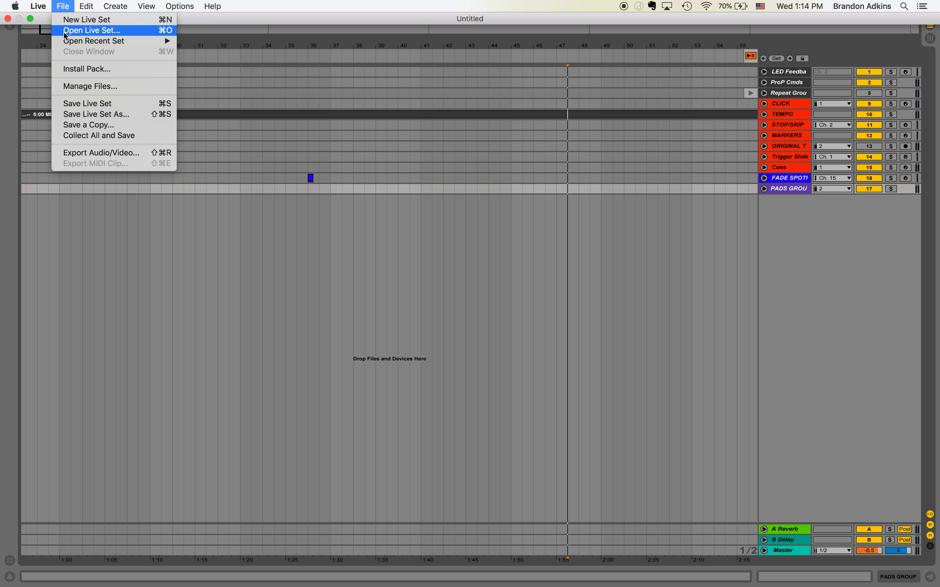
{"action": "left_click", "coordinate": [103, 118]}
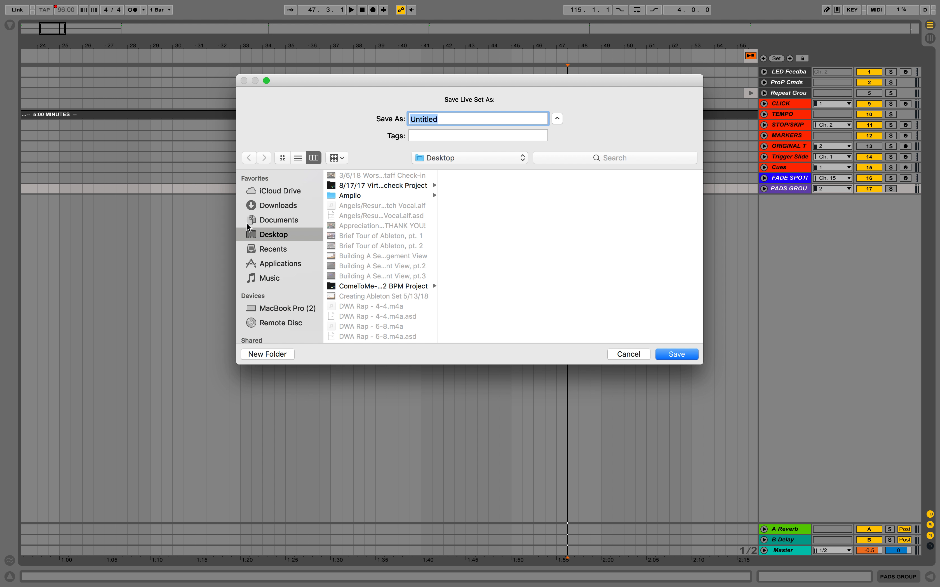
{"action": "left_click", "coordinate": [284, 221]}
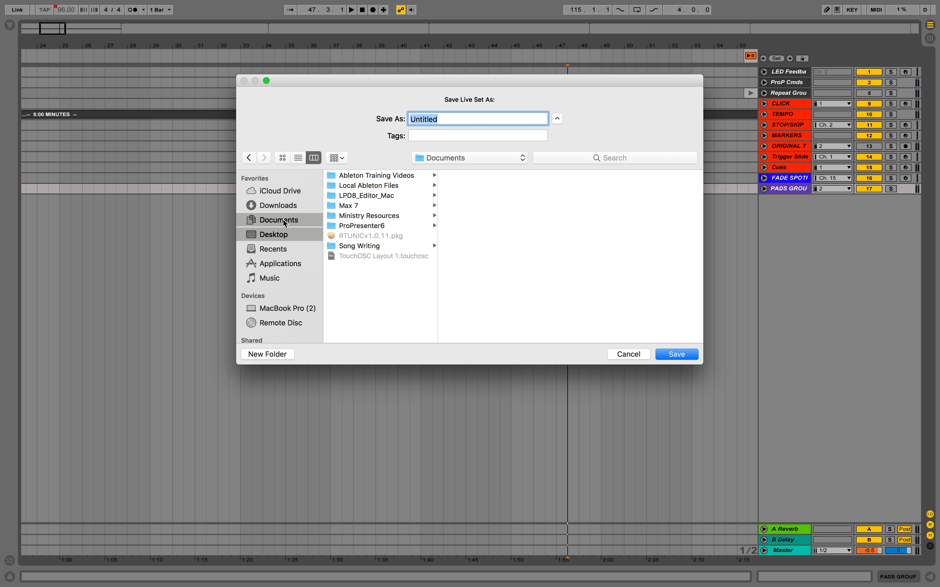
{"action": "left_click", "coordinate": [377, 185]}
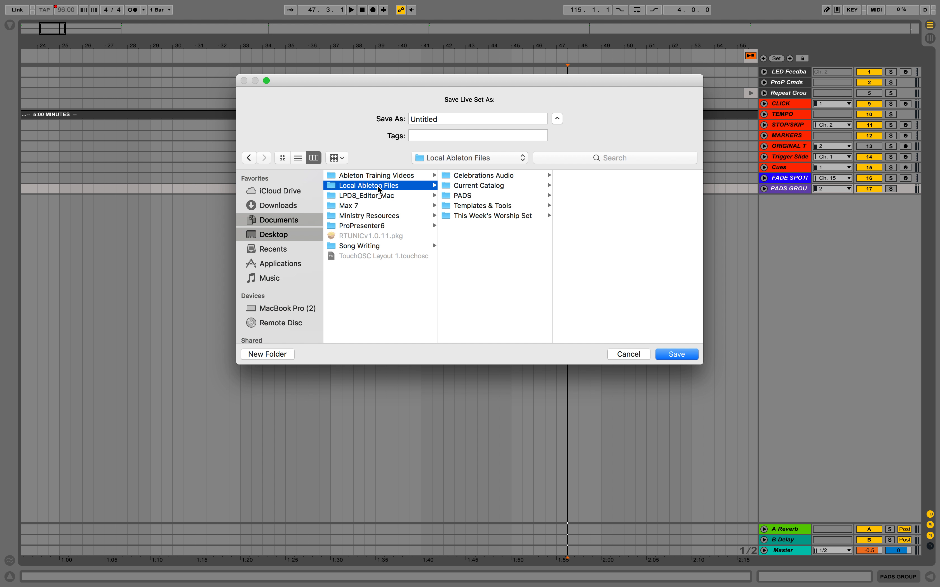
{"action": "left_click", "coordinate": [508, 216]}
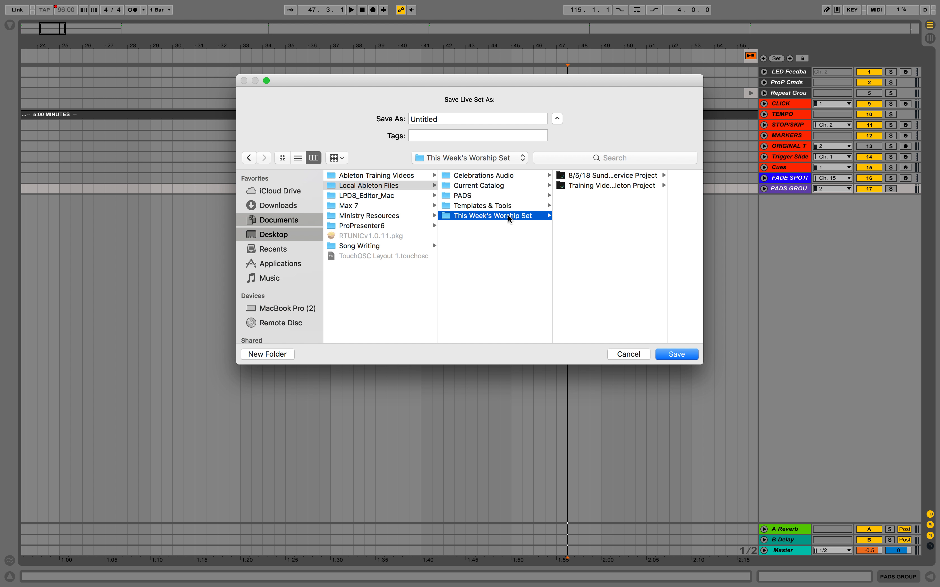
{"action": "double_click", "coordinate": [460, 118]}
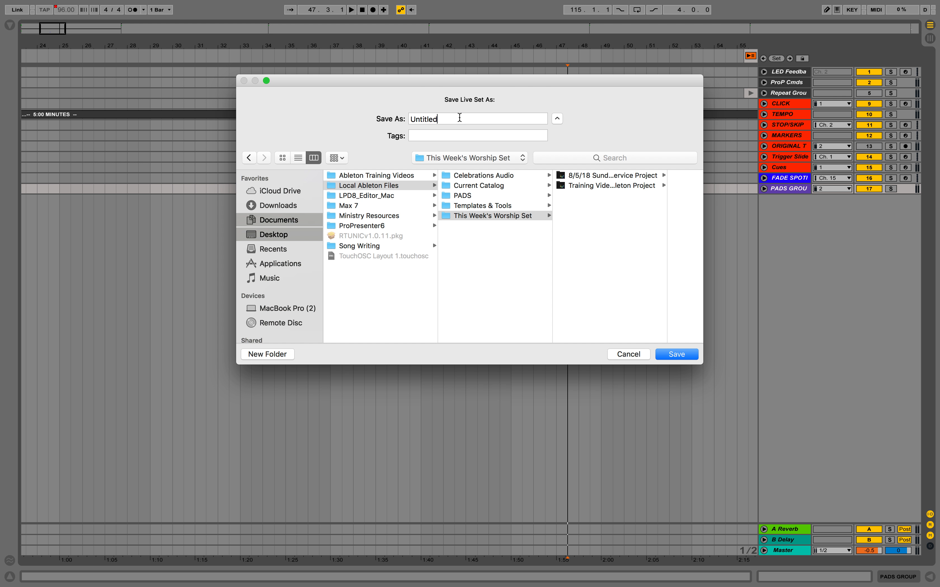
{"action": "type", "text": "4/"}
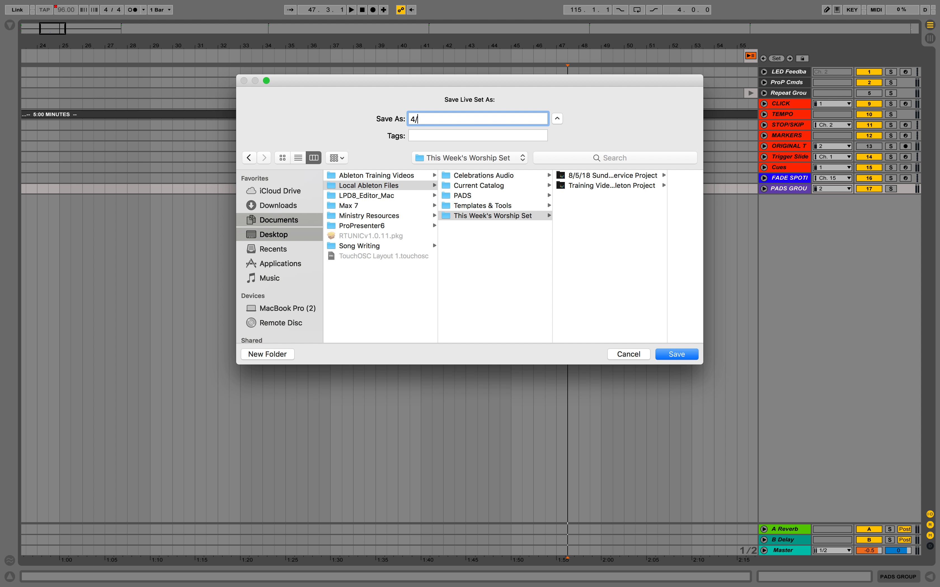
{"action": "type", "text": "15/18 Sunday Service"}
{"action": "key", "text": "Return"}
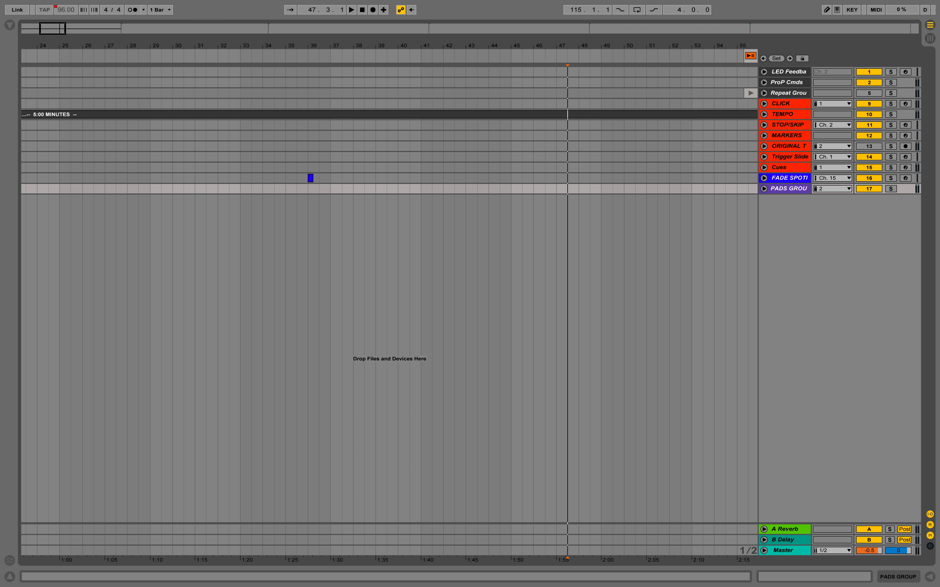
Step: Step through the song locators in the arrangement and return to the first one
{"action": "left_click", "coordinate": [789, 58]}
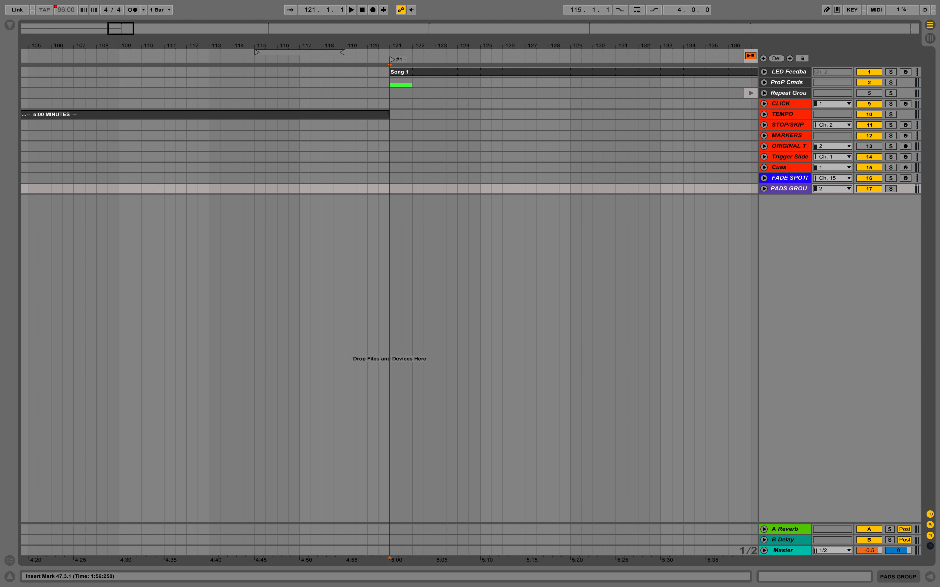
{"action": "left_click", "coordinate": [789, 58]}
{"action": "left_click", "coordinate": [789, 58]}
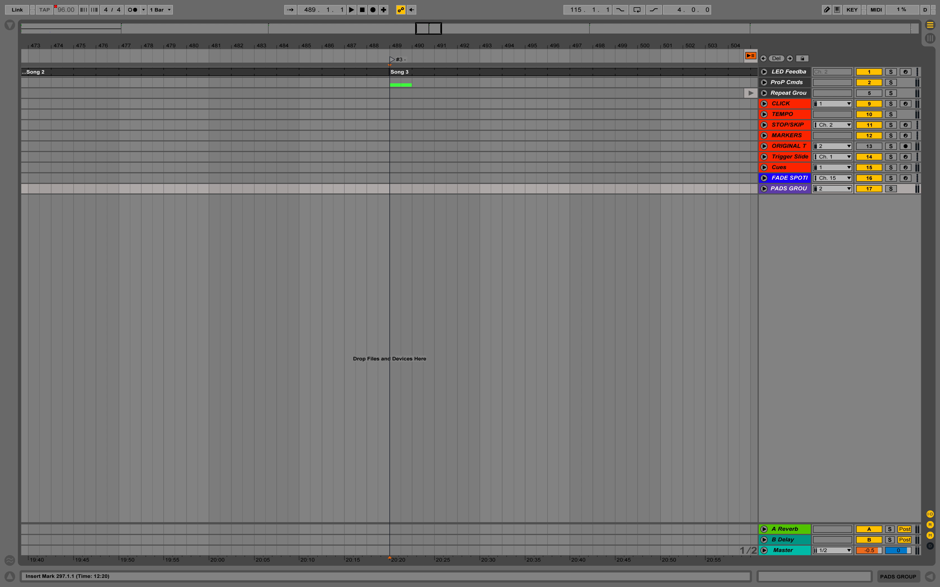
{"action": "left_click", "coordinate": [789, 58]}
{"action": "left_click", "coordinate": [789, 58]}
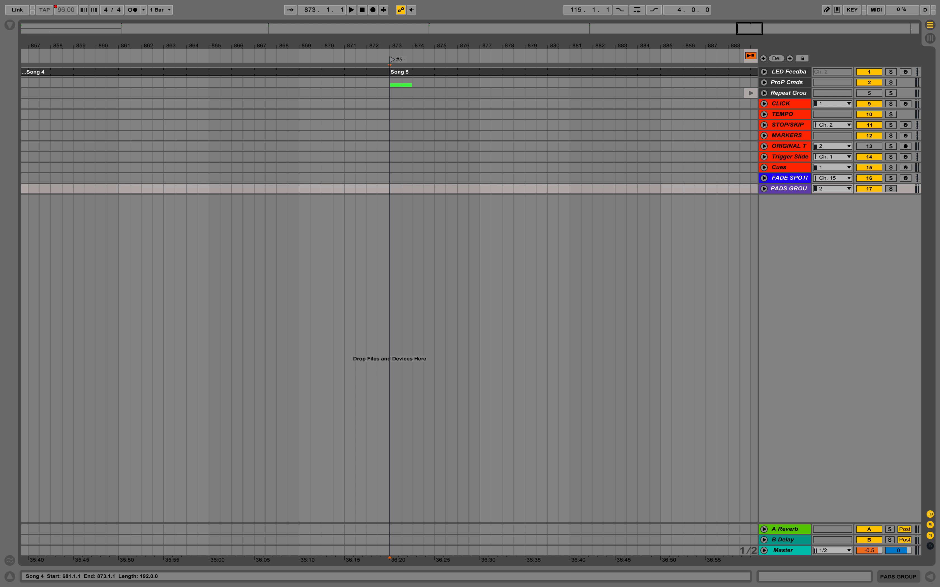
{"action": "key", "text": "1"}
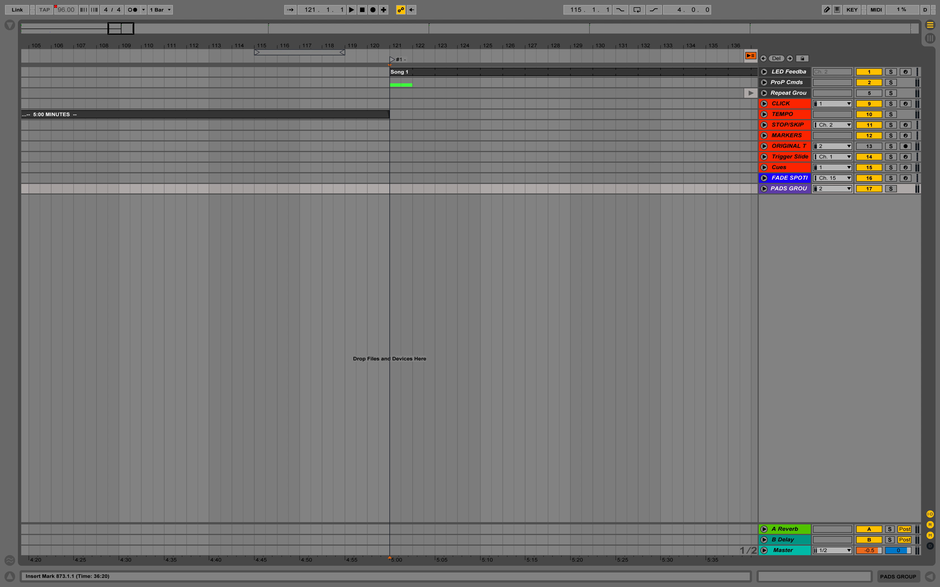
Step: Leave full screen and review the service order on the planning web page
{"action": "key", "text": "ctrl+super+f"}
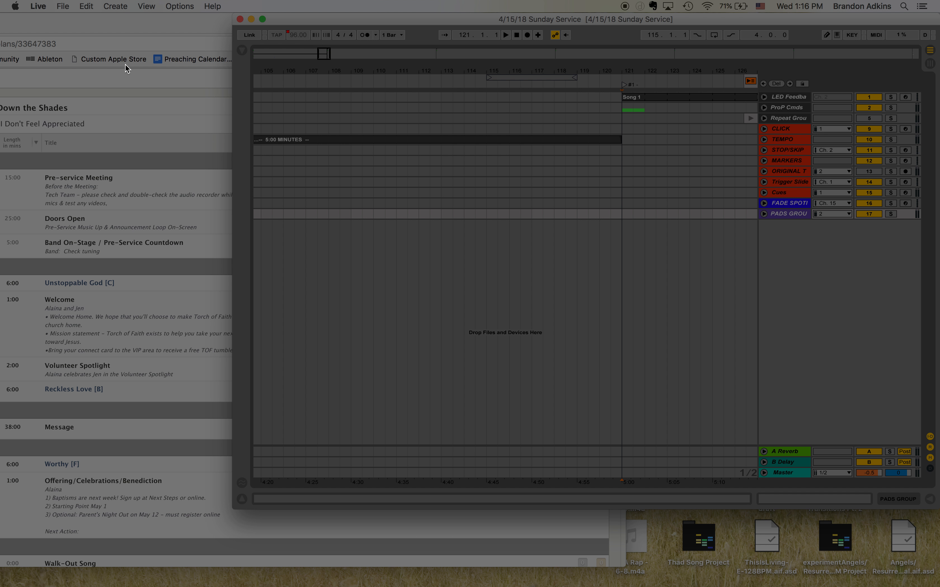
{"action": "left_click", "coordinate": [187, 21]}
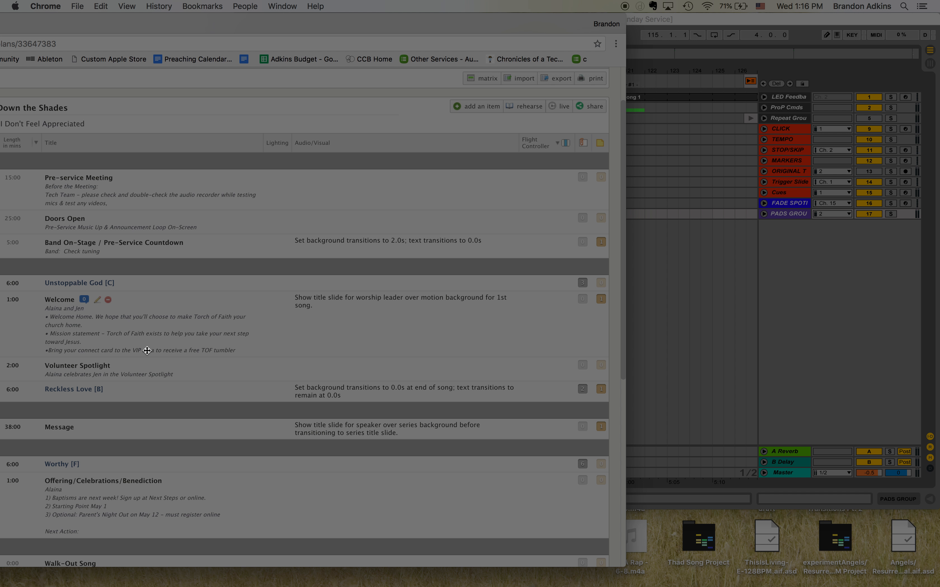
{"action": "scroll", "coordinate": [117, 356], "scroll_direction": "down", "scroll_amount": 1}
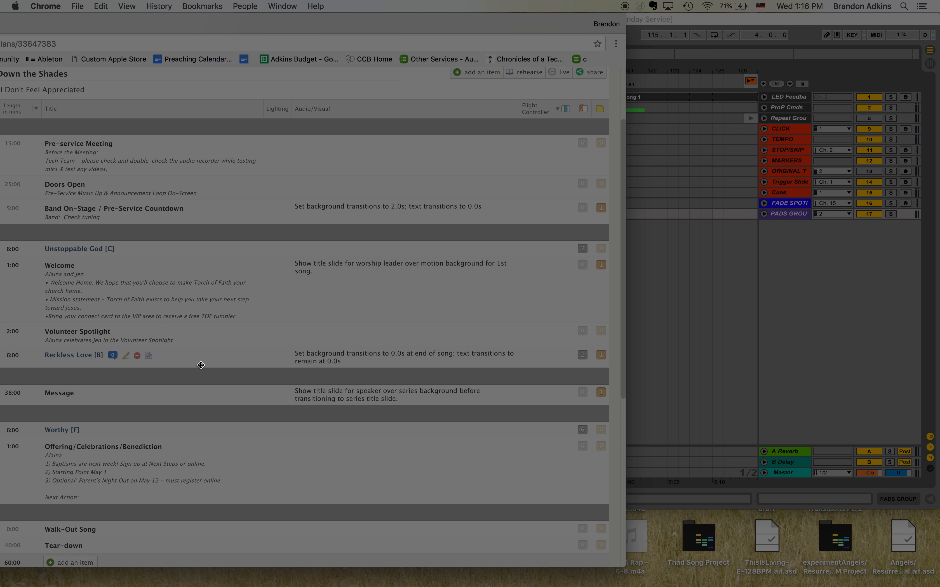
{"action": "left_click", "coordinate": [708, 309]}
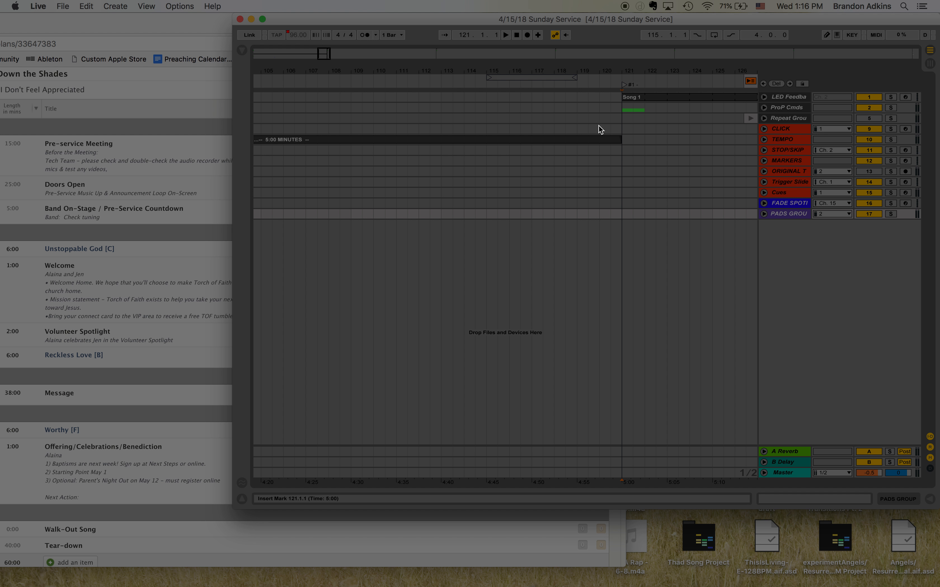
Step: Rename the first locator to Unstoppabl God - C
{"action": "key", "text": "super+r"}
{"action": "type", "text": "Unstoppabl G"}
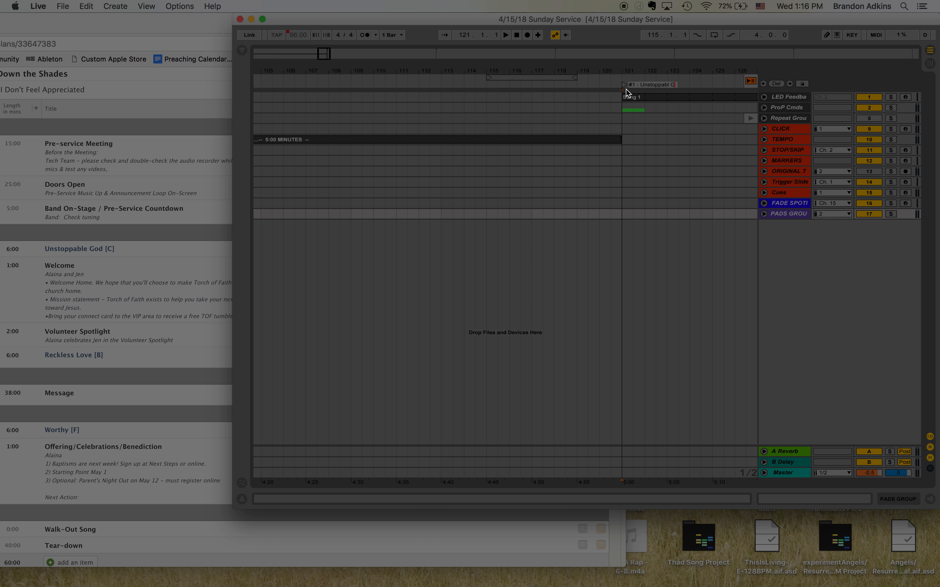
{"action": "type", "text": "od - C"}
{"action": "key", "text": "Return"}
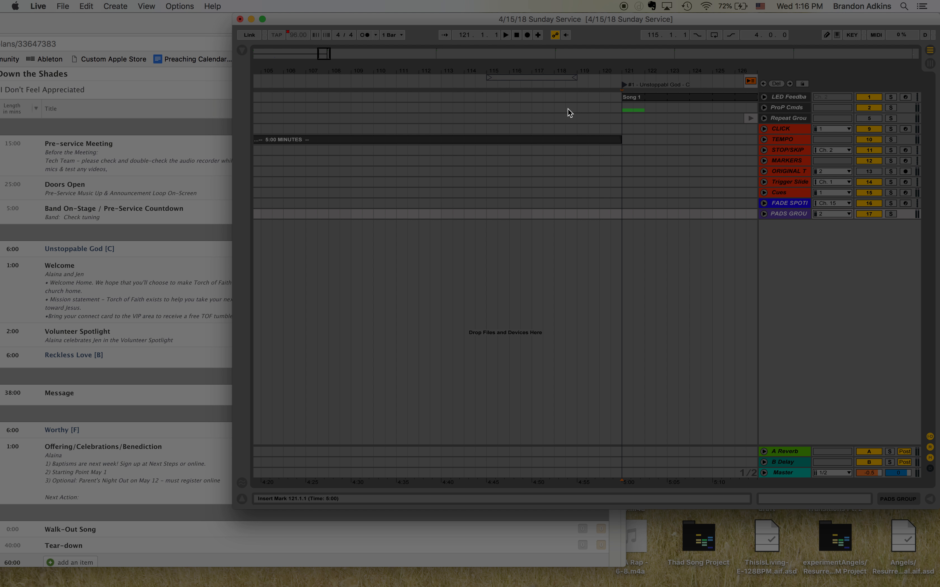
Step: Jump to the next locator and rename it Reckless Love - B
{"action": "key", "text": "alt+Right"}
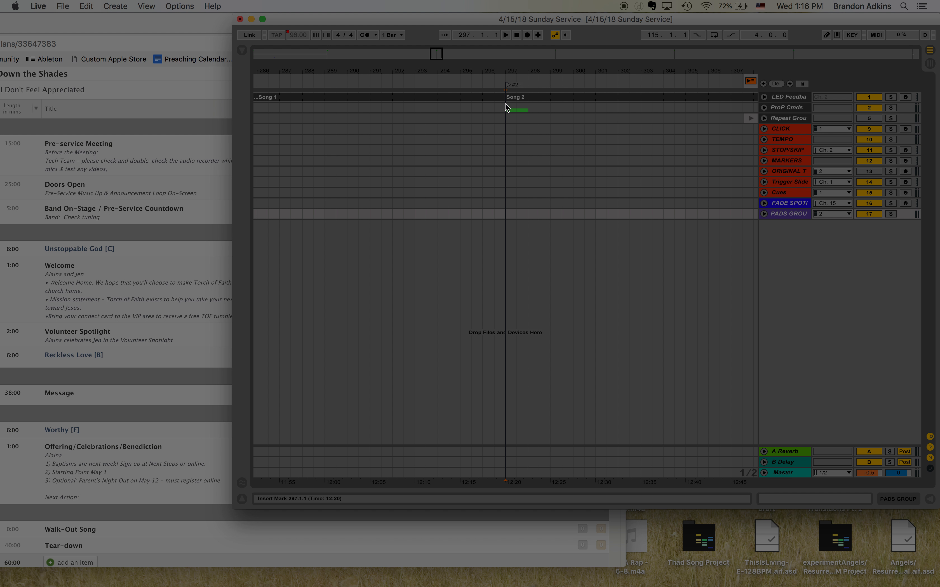
{"action": "key", "text": "super+r"}
{"action": "type", "text": "Reckless Love - B"}
{"action": "key", "text": "Return"}
Step: Jump to the third locator and rename it Worthy - F
{"action": "key", "text": "alt+Right"}
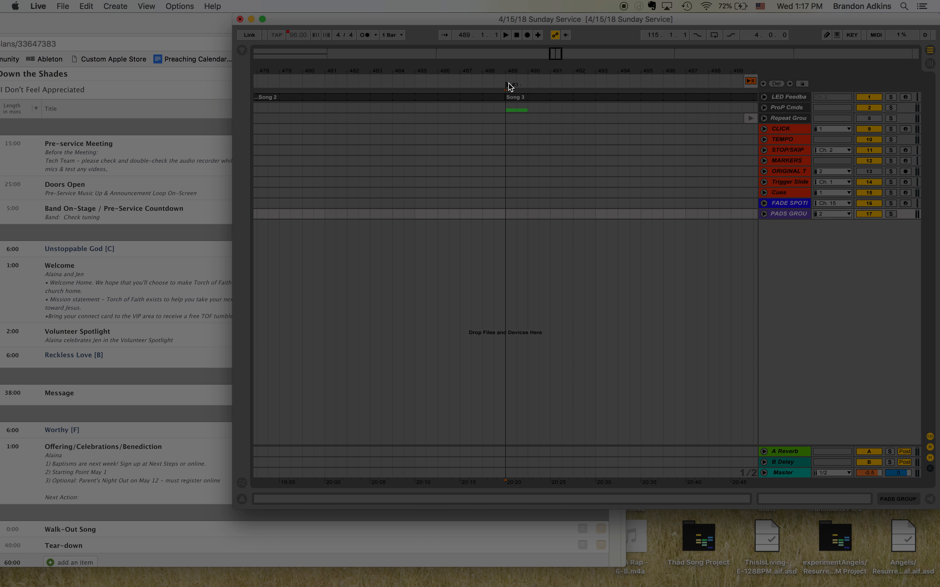
{"action": "key", "text": "super+r"}
{"action": "key", "text": "Right"}
{"action": "type", "text": "Worthy - F"}
{"action": "key", "text": "Return"}
Step: Import UnstoppableGod-B-132BPM Project.als from Local Ableton Files > Current Catalog into the arrangement
{"action": "key", "text": "ctrl+super+f"}
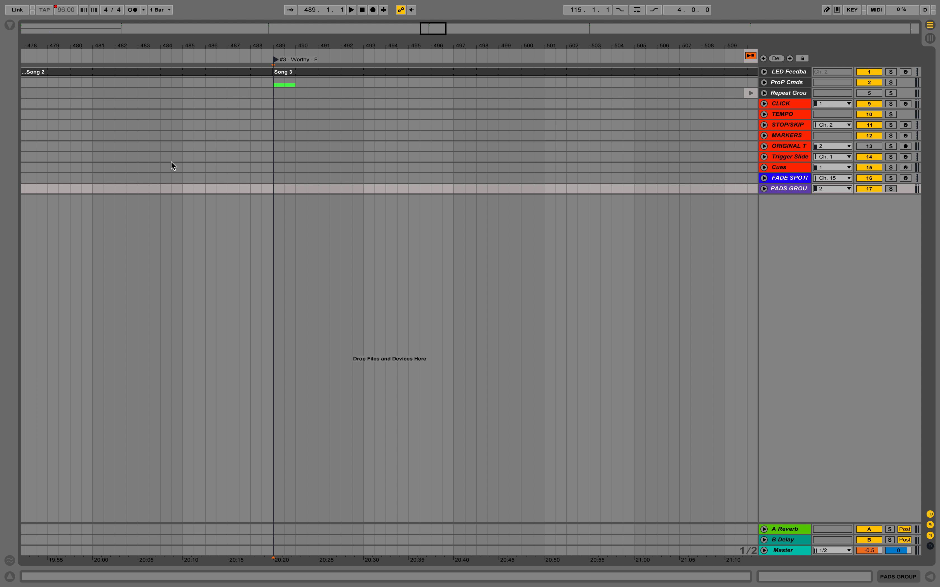
{"action": "key", "text": "1"}
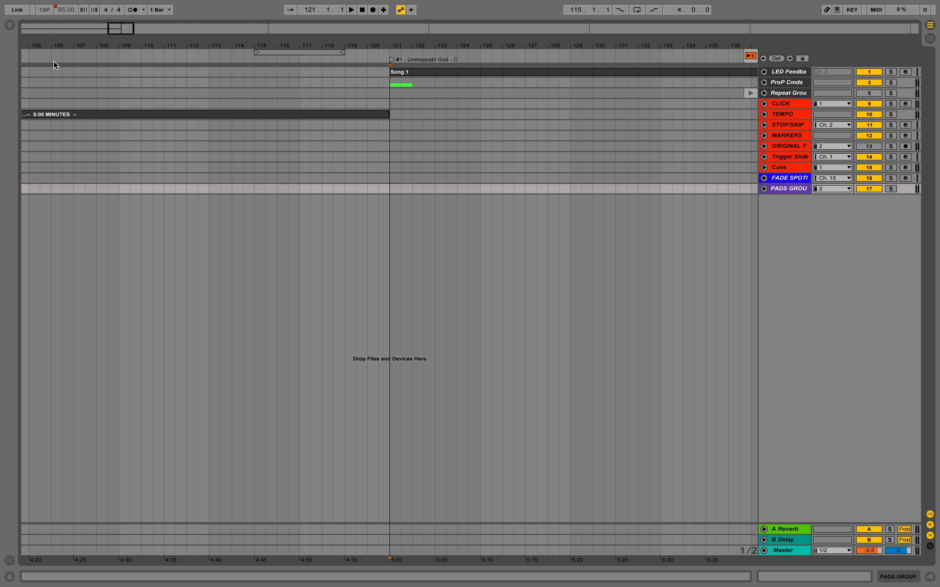
{"action": "left_click", "coordinate": [10, 27]}
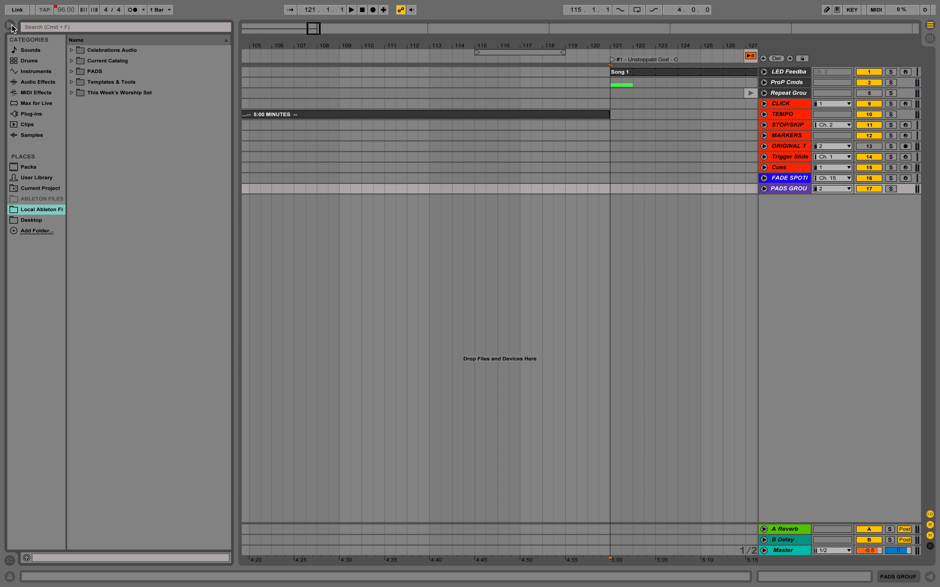
{"action": "left_click", "coordinate": [41, 210]}
{"action": "left_click", "coordinate": [71, 61]}
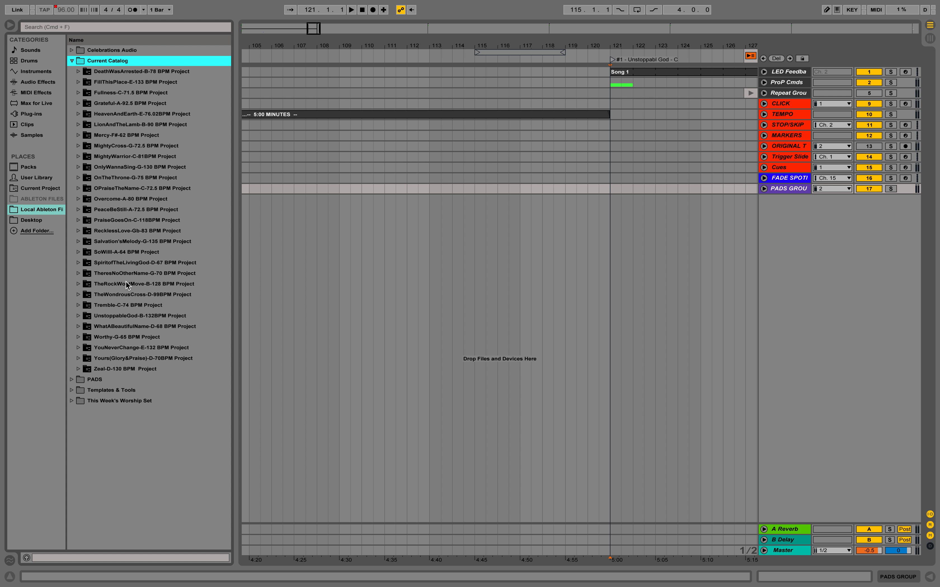
{"action": "left_click", "coordinate": [79, 316]}
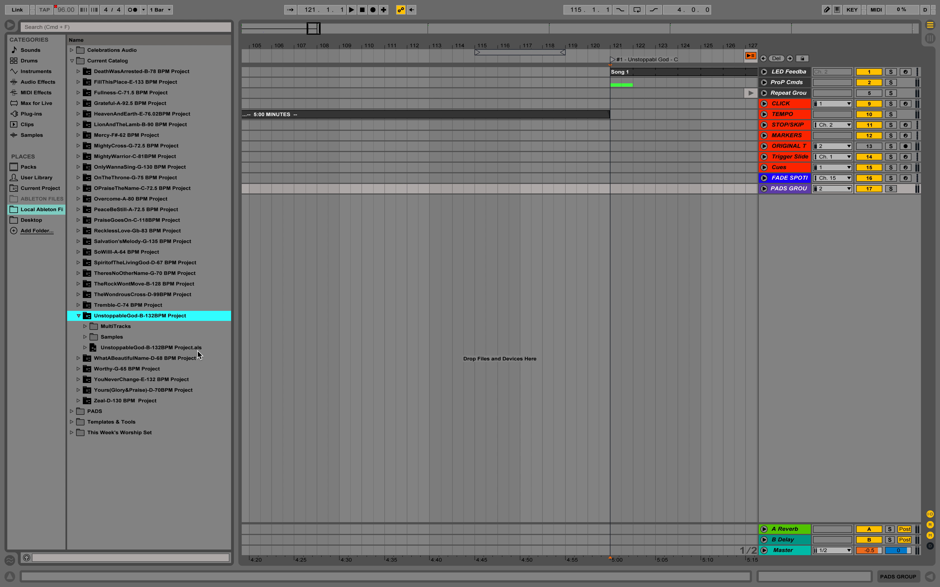
{"action": "left_click_drag", "start_coordinate": [95, 348], "coordinate": [499, 305]}
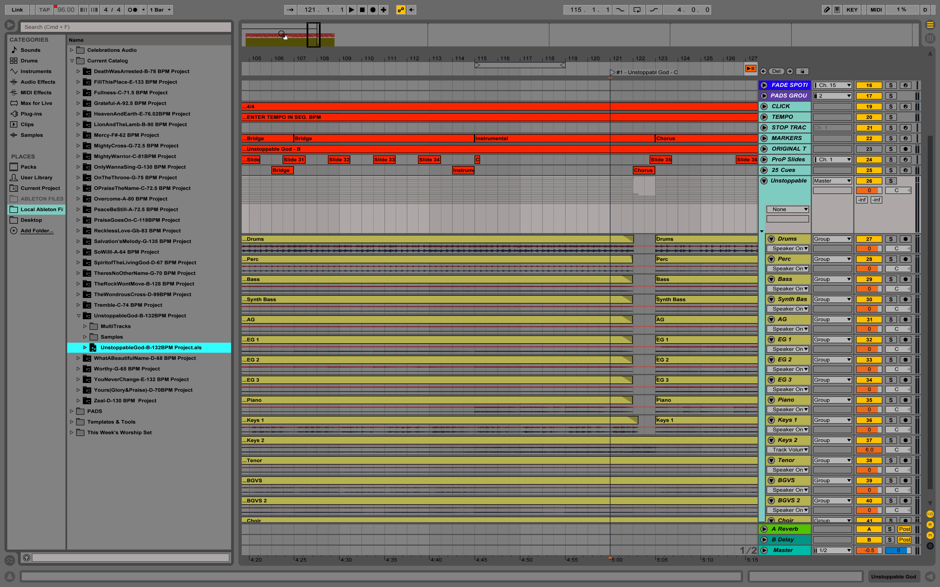
Step: Select the imported song from bar 8 to bar 150 across all tracks and move it to the first locator at bar 121
{"action": "left_click", "coordinate": [249, 36]}
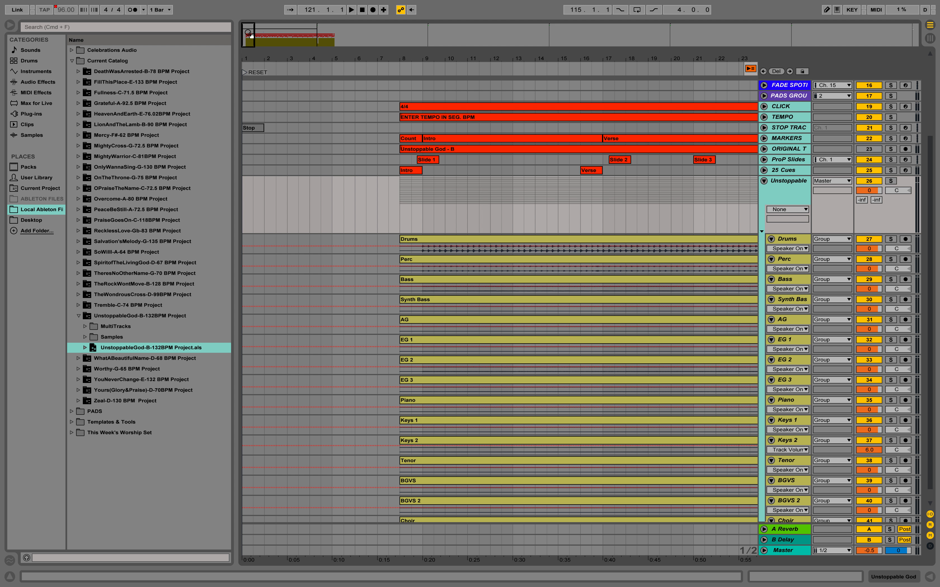
{"action": "left_click", "coordinate": [407, 106]}
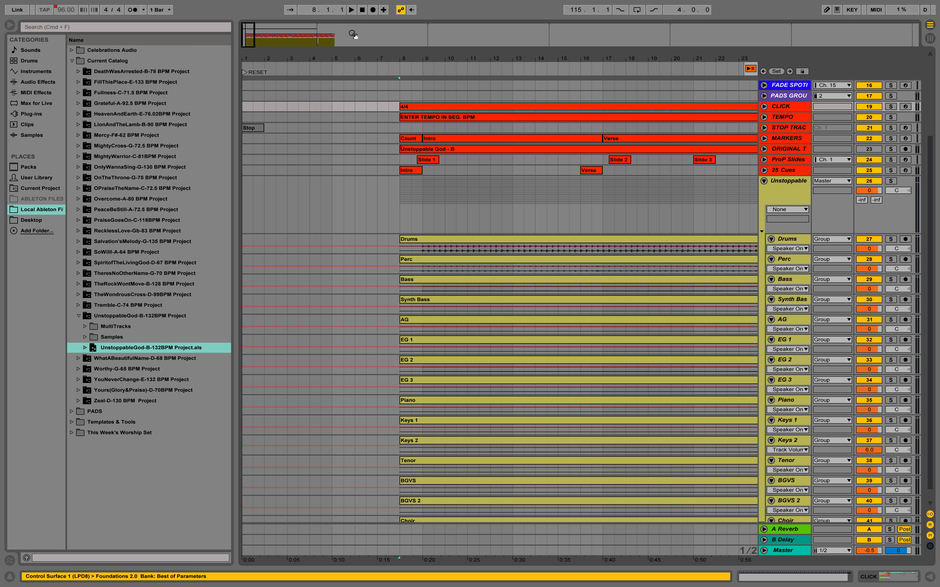
{"action": "left_click", "coordinate": [335, 47]}
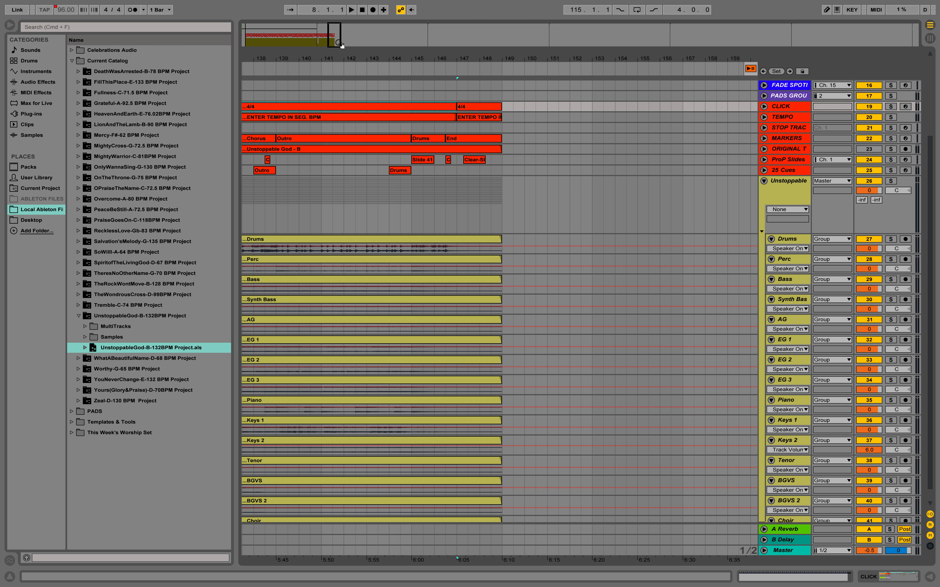
{"action": "scroll", "coordinate": [450, 361], "scroll_direction": "down", "scroll_amount": 1}
{"action": "scroll", "coordinate": [450, 362], "scroll_direction": "right", "scroll_amount": 2}
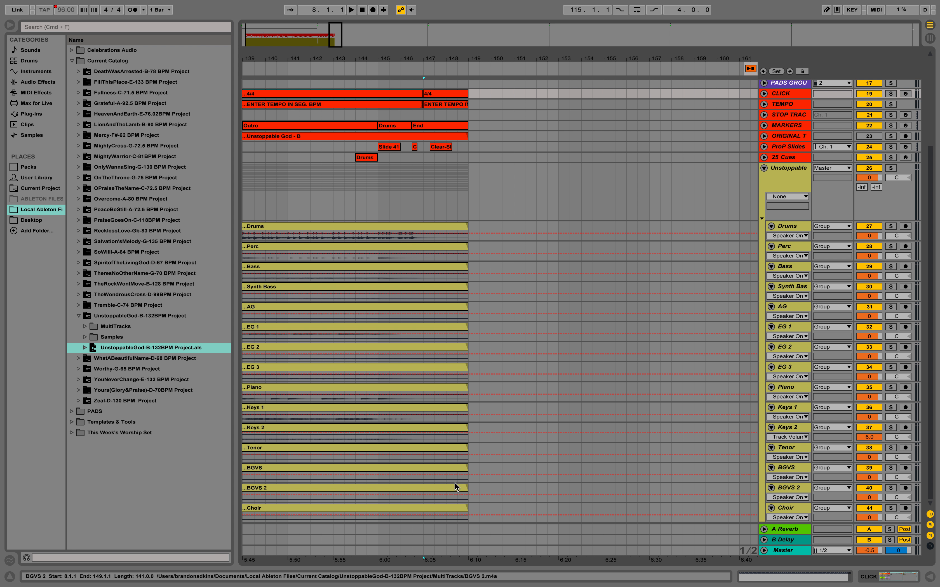
{"action": "left_click", "coordinate": [491, 507], "text": "shift"}
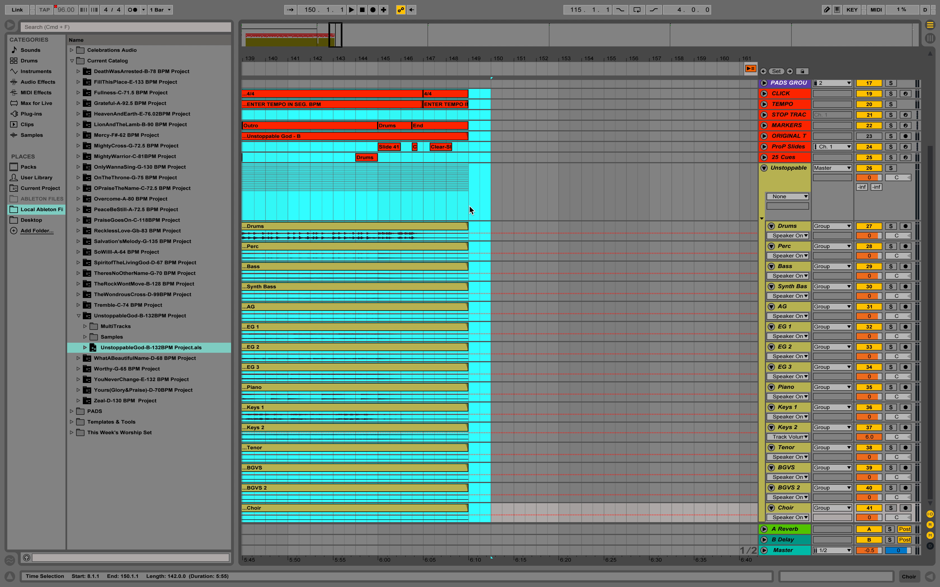
{"action": "key", "text": "Delete"}
{"action": "key", "text": "alt+Left"}
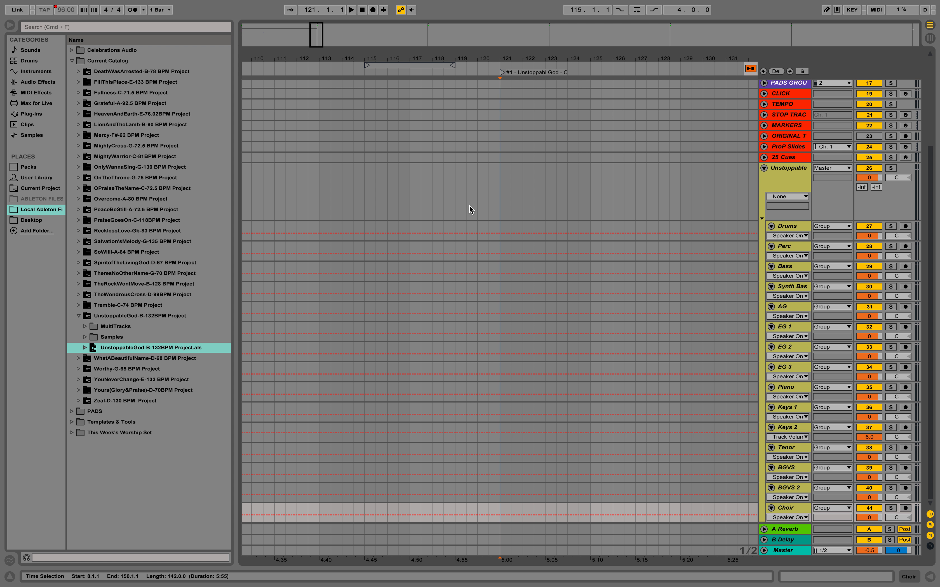
{"action": "key", "text": "super+v"}
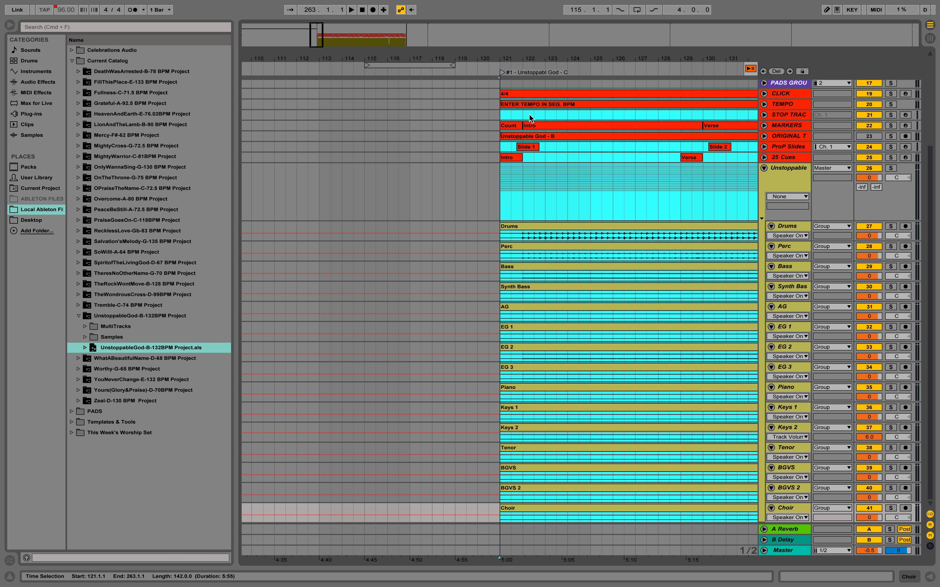
{"action": "scroll", "coordinate": [549, 137], "scroll_direction": "up", "scroll_amount": 5}
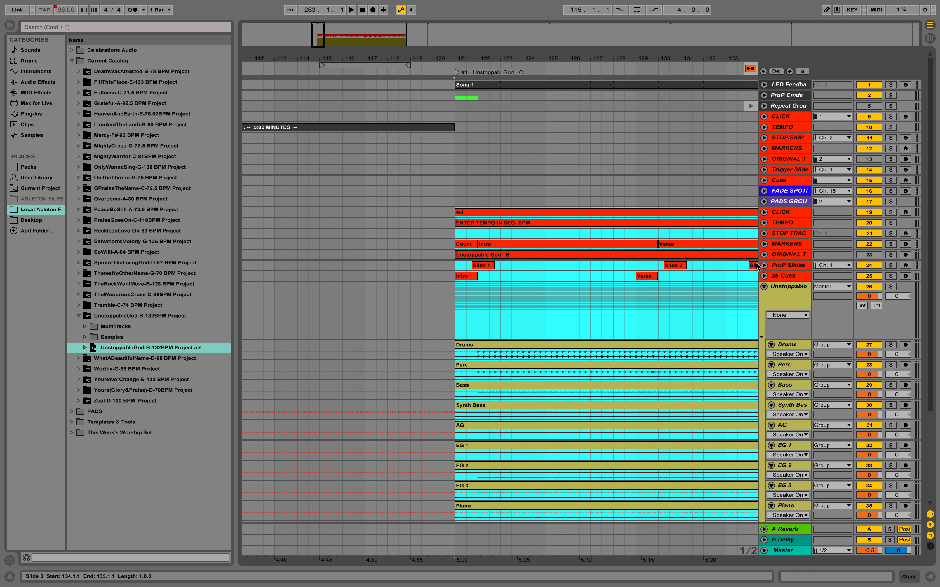
Step: Move the Unstoppable God click, tempo, marker, slide and cue clips from bar 121 to 263 onto the set's main CLICK to Cues tracks
{"action": "left_click", "coordinate": [473, 213]}
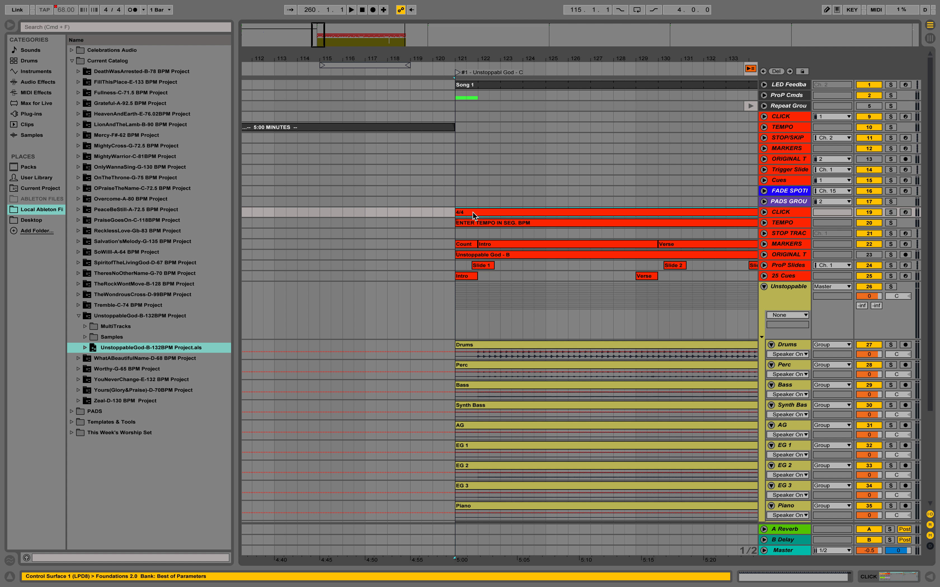
{"action": "left_click", "coordinate": [406, 36]}
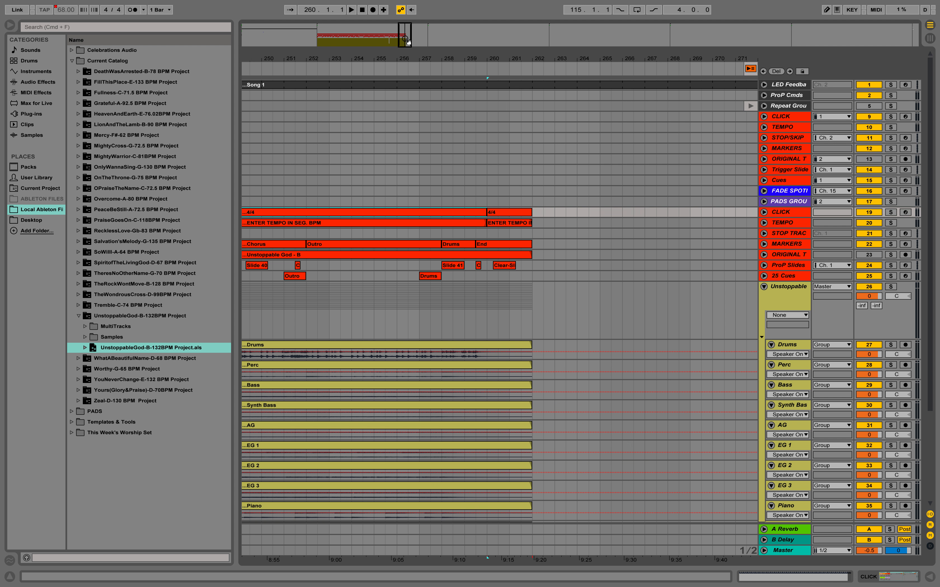
{"action": "left_click", "coordinate": [553, 274], "text": "shift"}
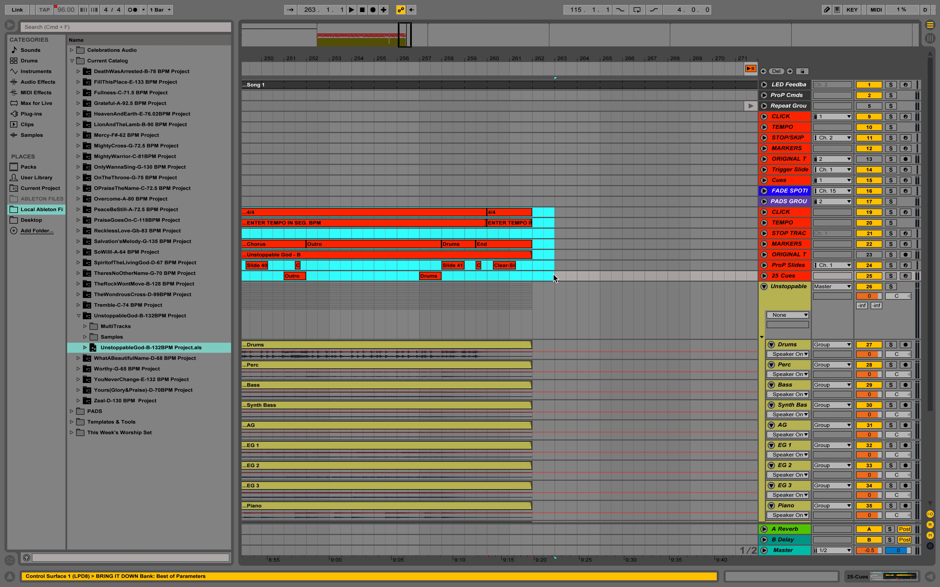
{"action": "key", "text": "Delete"}
{"action": "key", "text": "Up"}
{"action": "key", "text": "Up"}
{"action": "key", "text": "Up"}
{"action": "key", "text": "Up"}
{"action": "key", "text": "Up"}
{"action": "key", "text": "Up"}
{"action": "key", "text": "Up"}
{"action": "key", "text": "Up"}
{"action": "key", "text": "Up"}
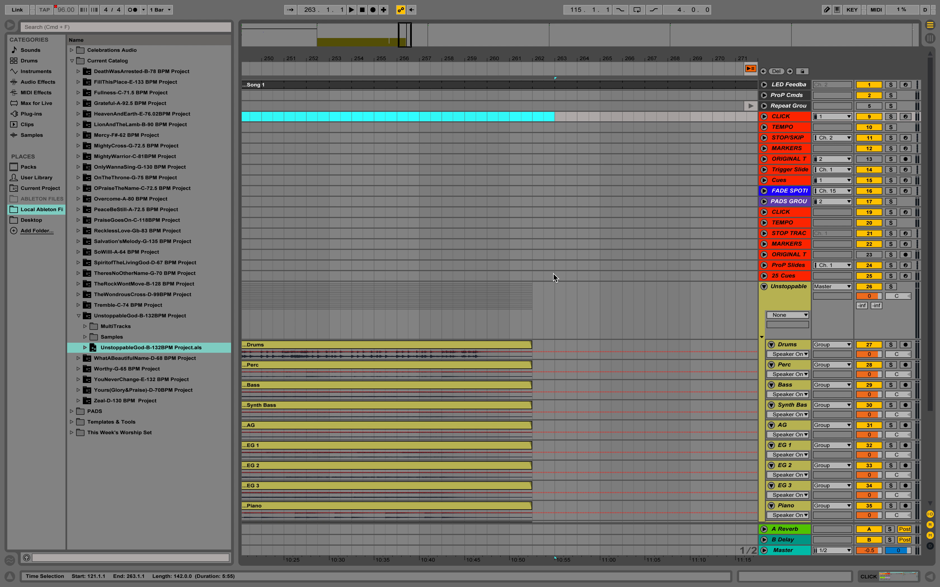
{"action": "key", "text": "super+v"}
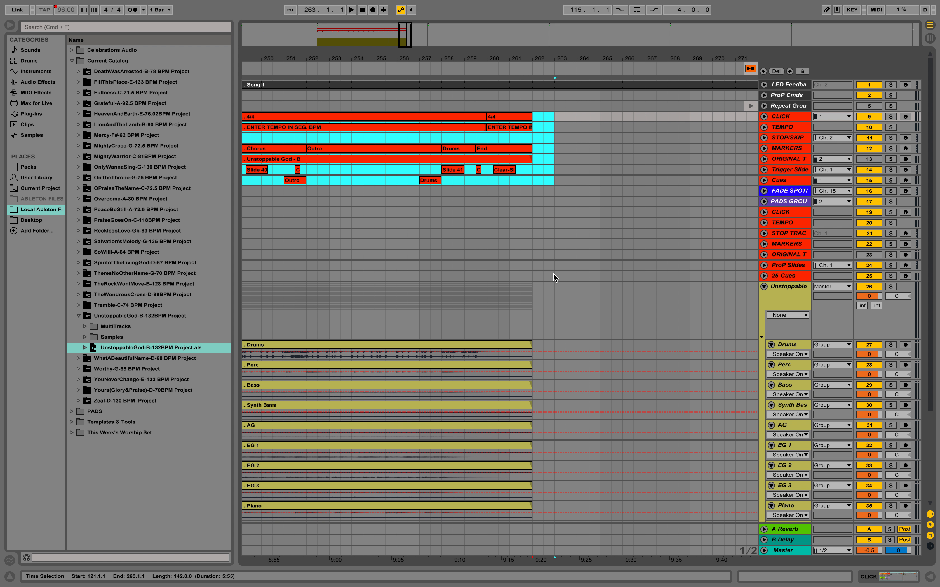
Step: Delete the imported song's duplicate CLICK through 25 Cues tracks
{"action": "left_click", "coordinate": [784, 212]}
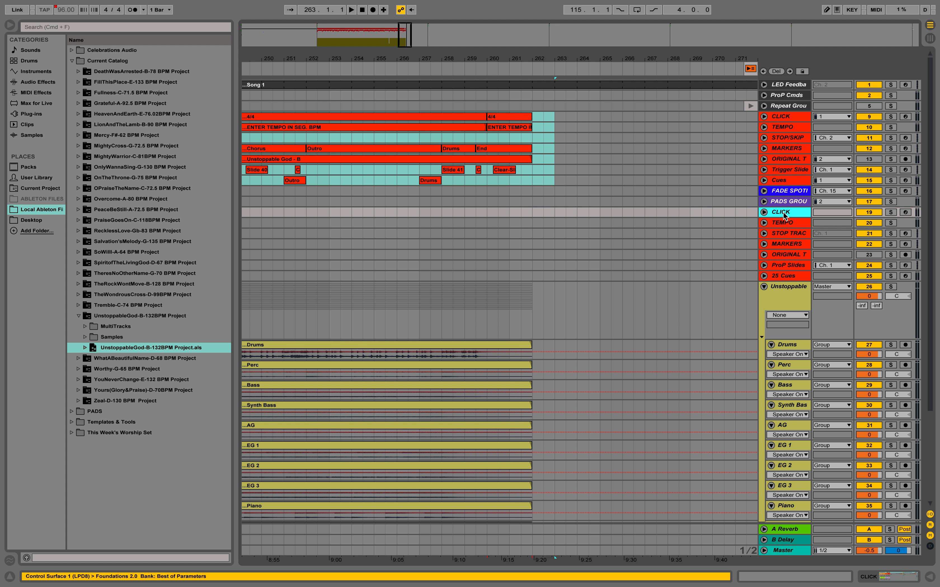
{"action": "left_click", "coordinate": [796, 274], "text": "shift"}
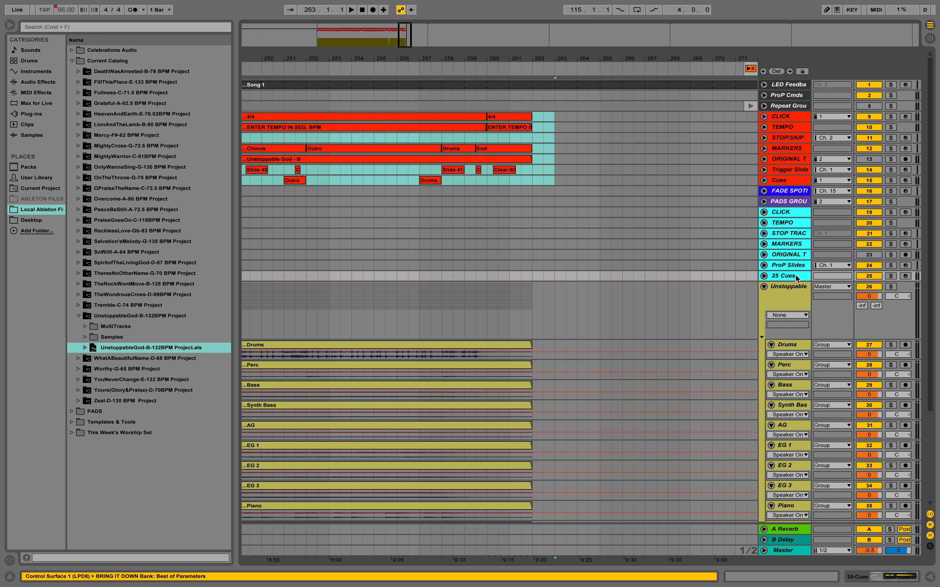
{"action": "key", "text": "BackSpace"}
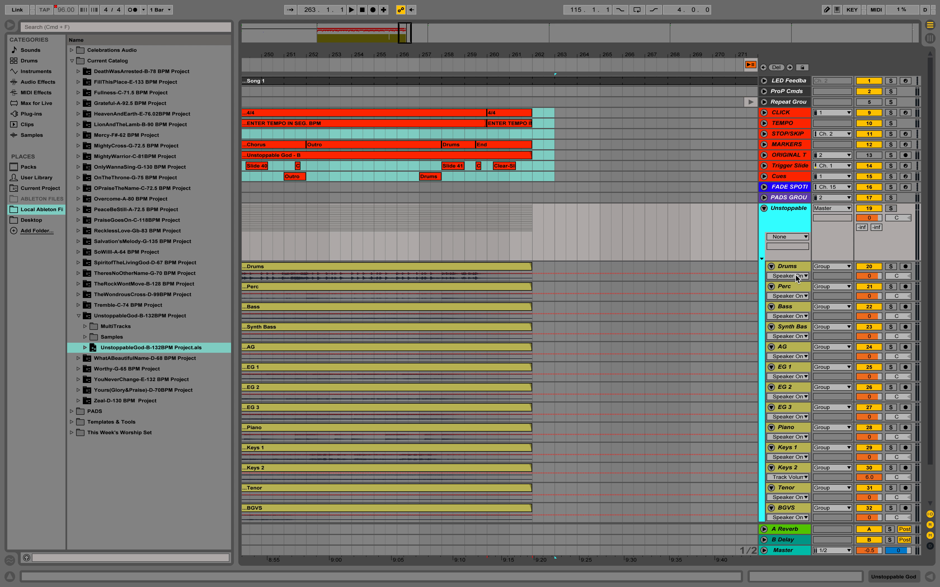
Step: Collapse the Unstoppable group and import RecklessLove(passion)-C-84 BPM.als from the Reckless Love project folder at the second locator
{"action": "left_click", "coordinate": [764, 209]}
{"action": "key", "text": "alt+Right"}
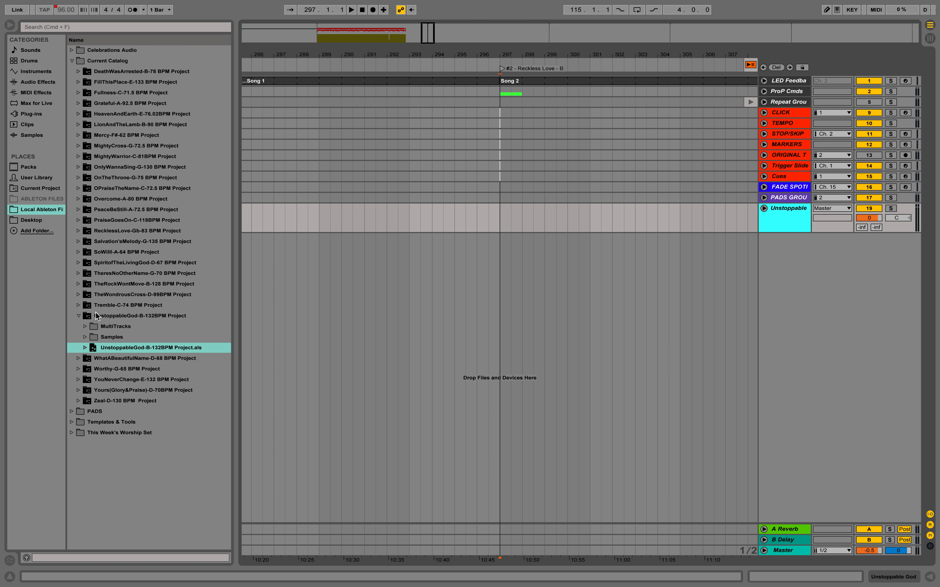
{"action": "left_click", "coordinate": [78, 315]}
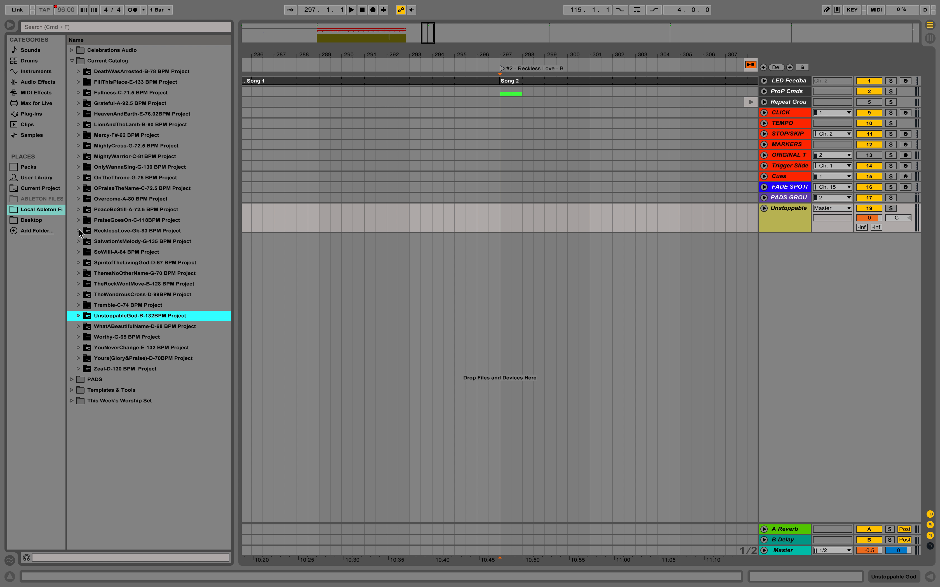
{"action": "left_click", "coordinate": [78, 231]}
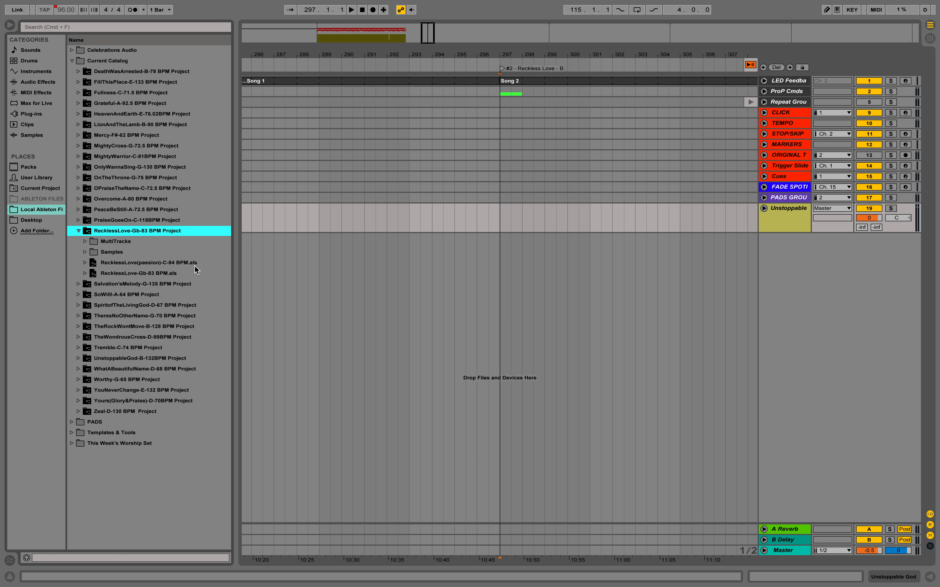
{"action": "double_click", "coordinate": [142, 264]}
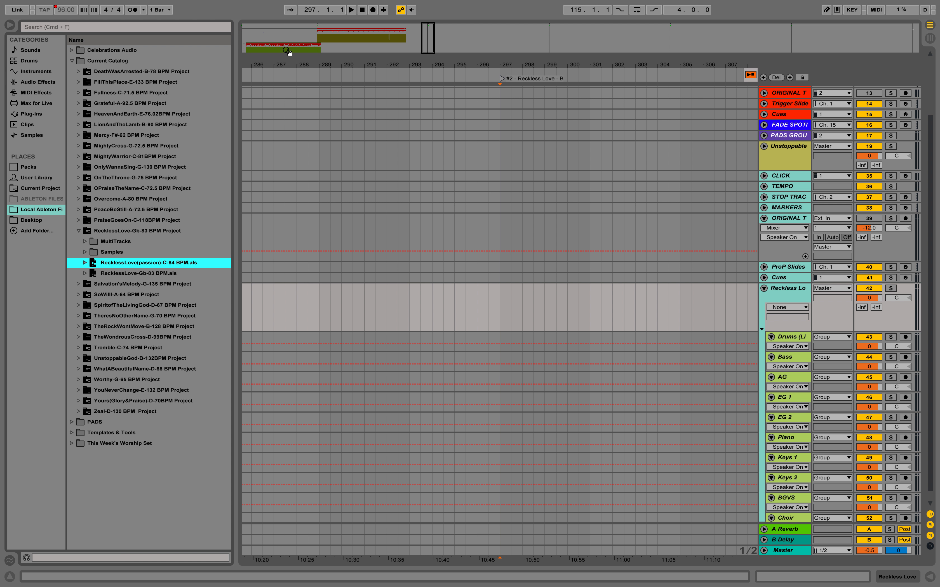
Step: Move the imported Reckless Love song, bars 8 to 128 across all its tracks, to the second locator at bar 297
{"action": "left_click", "coordinate": [249, 44]}
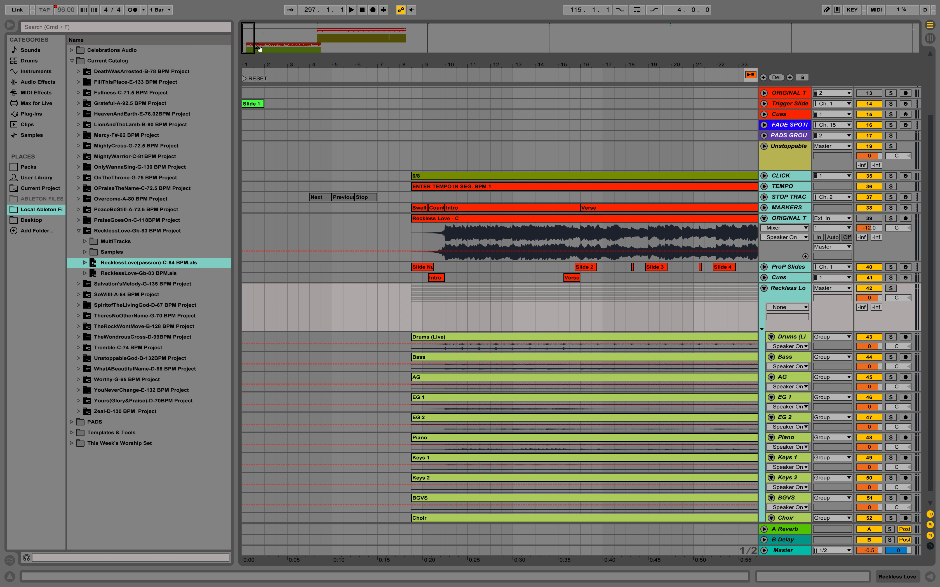
{"action": "left_click", "coordinate": [424, 175]}
{"action": "left_click", "coordinate": [322, 51]}
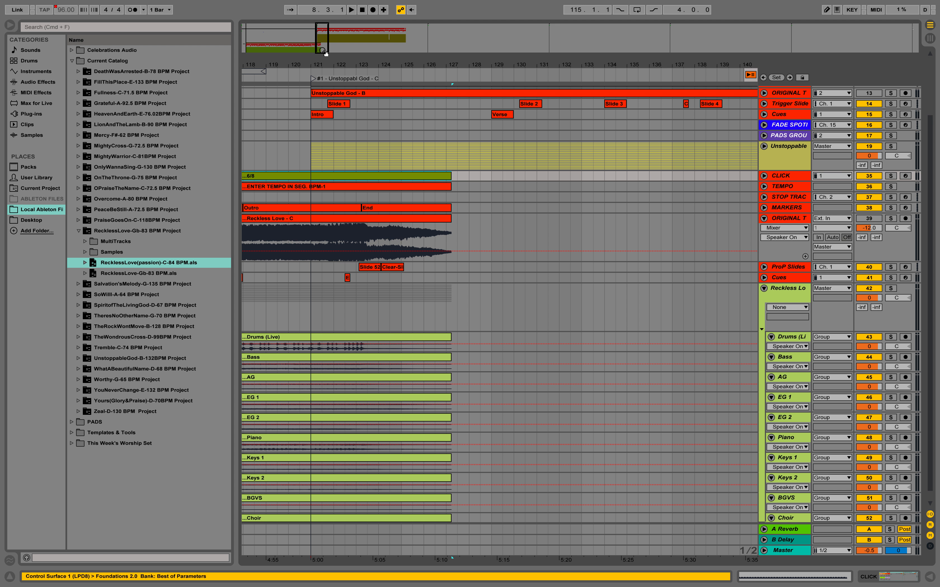
{"action": "scroll", "coordinate": [462, 389], "scroll_direction": "down", "scroll_amount": 1}
{"action": "scroll", "coordinate": [462, 389], "scroll_direction": "right", "scroll_amount": 2}
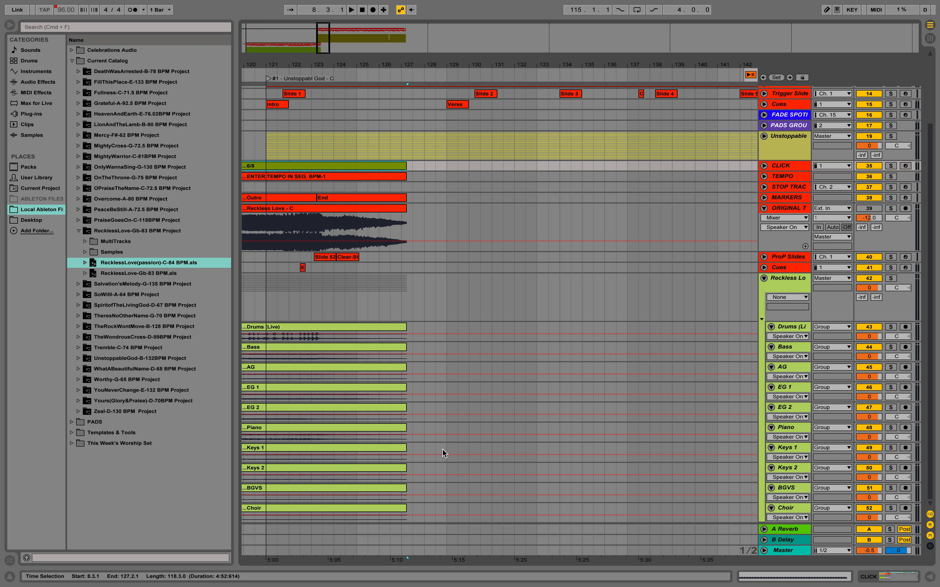
{"action": "left_click", "coordinate": [423, 512], "text": "shift"}
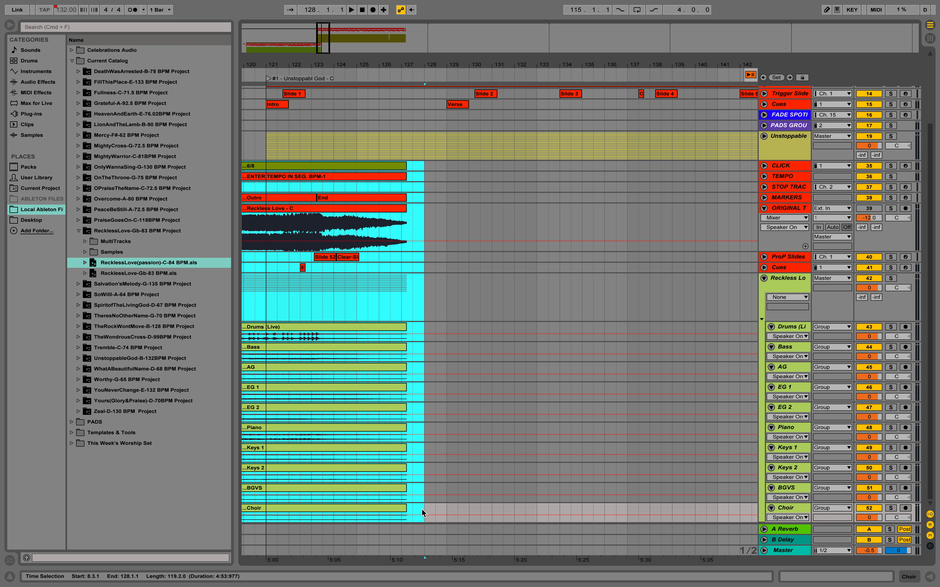
{"action": "key", "text": "Delete"}
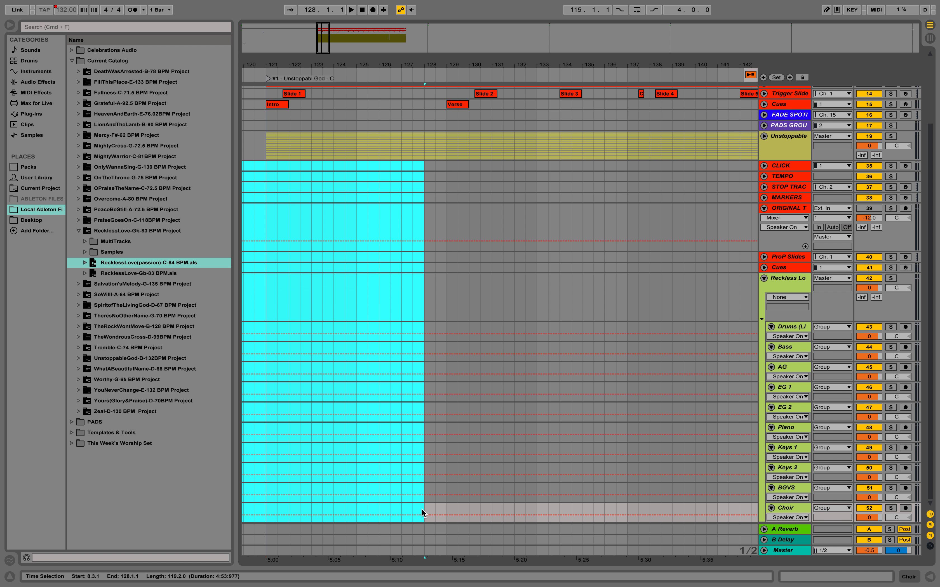
{"action": "key", "text": "alt+Right"}
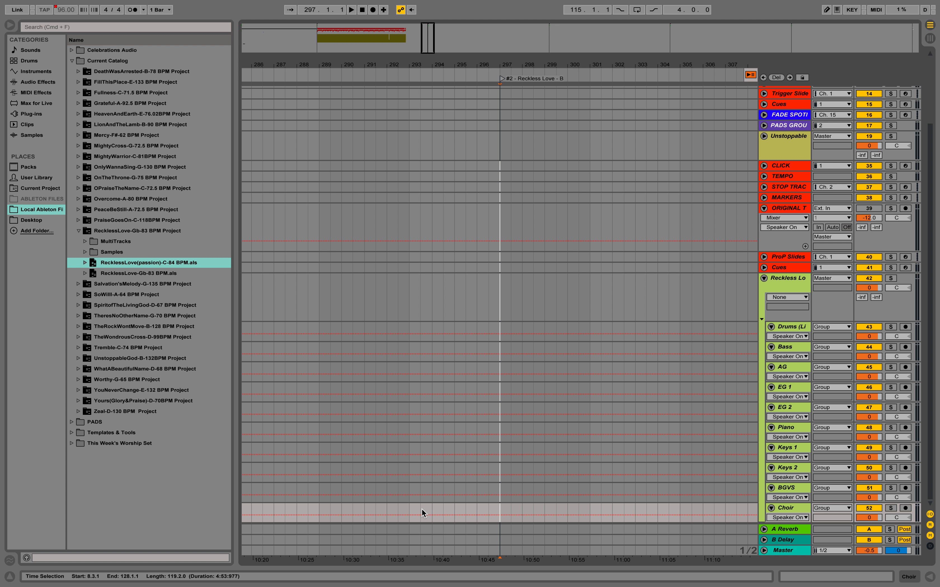
{"action": "key", "text": "super+v"}
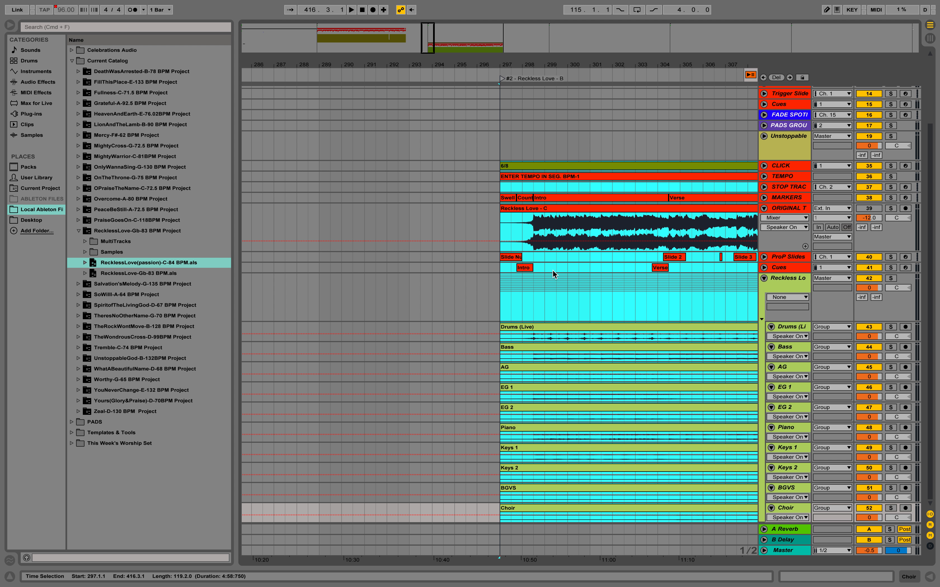
Step: Move the Reckless Love click, tempo, marker, slide and cue clips from bar 297 to 416 onto the set's main CLICK to Cues tracks
{"action": "left_click", "coordinate": [515, 167]}
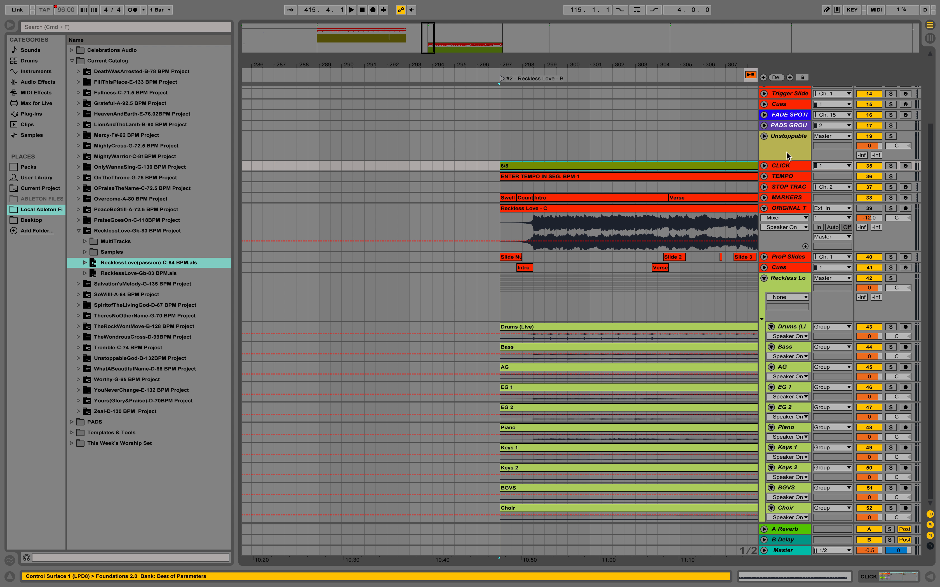
{"action": "left_click", "coordinate": [504, 43]}
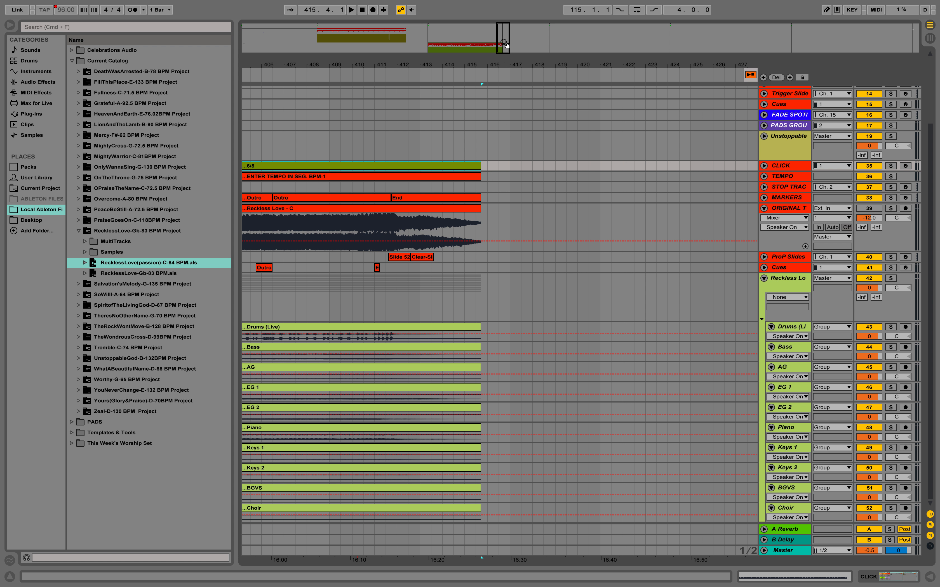
{"action": "left_click", "coordinate": [488, 268], "text": "shift"}
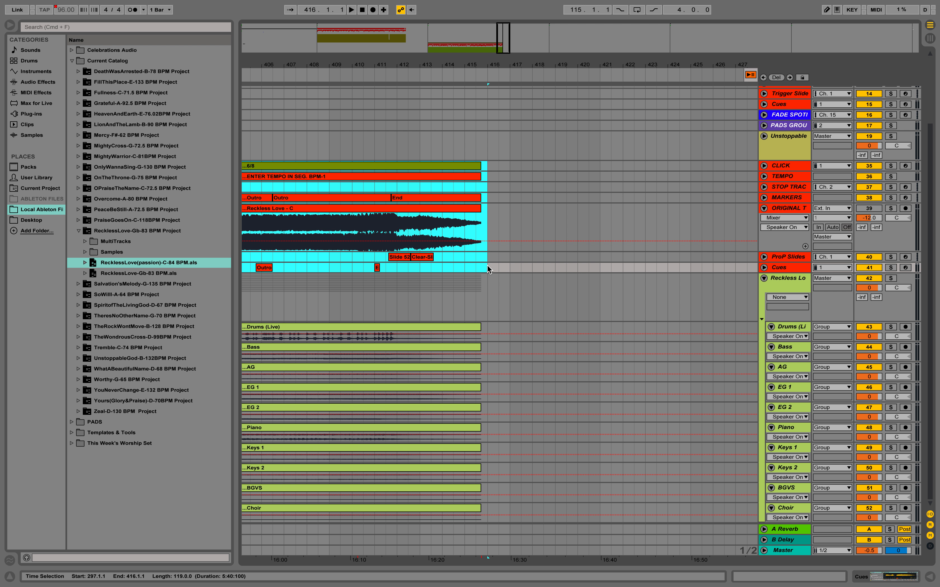
{"action": "key", "text": "super+x"}
{"action": "key", "text": "Up"}
{"action": "key", "text": "Up"}
{"action": "key", "text": "Up"}
{"action": "key", "text": "Up"}
{"action": "key", "text": "Up"}
{"action": "key", "text": "Up"}
{"action": "key", "text": "Up"}
{"action": "key", "text": "Up"}
{"action": "key", "text": "Up"}
{"action": "key", "text": "Up"}
{"action": "key", "text": "super+v"}
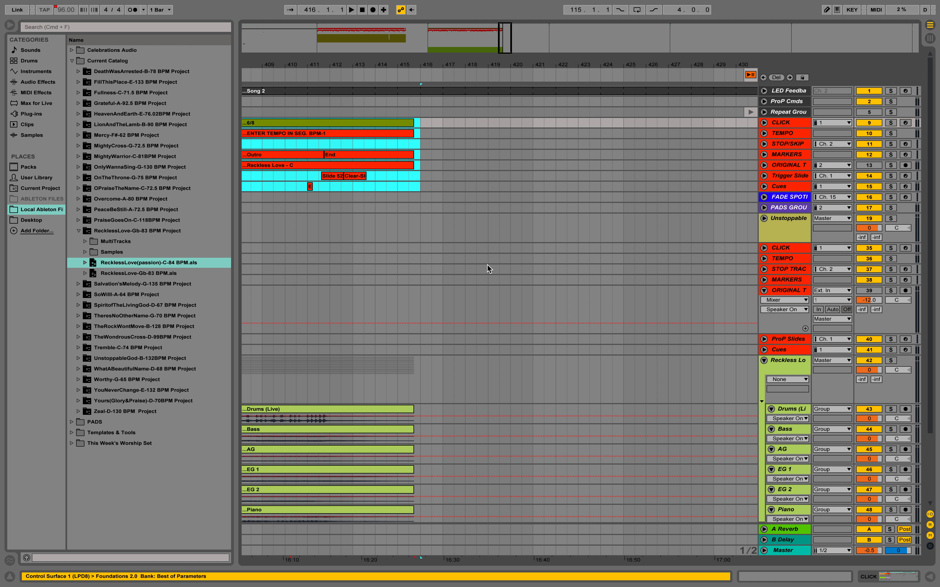
Step: Delete the Reckless Love song's duplicate CLICK through Cues tracks and collapse its group
{"action": "left_click", "coordinate": [778, 251]}
{"action": "left_click", "coordinate": [783, 350], "text": "shift"}
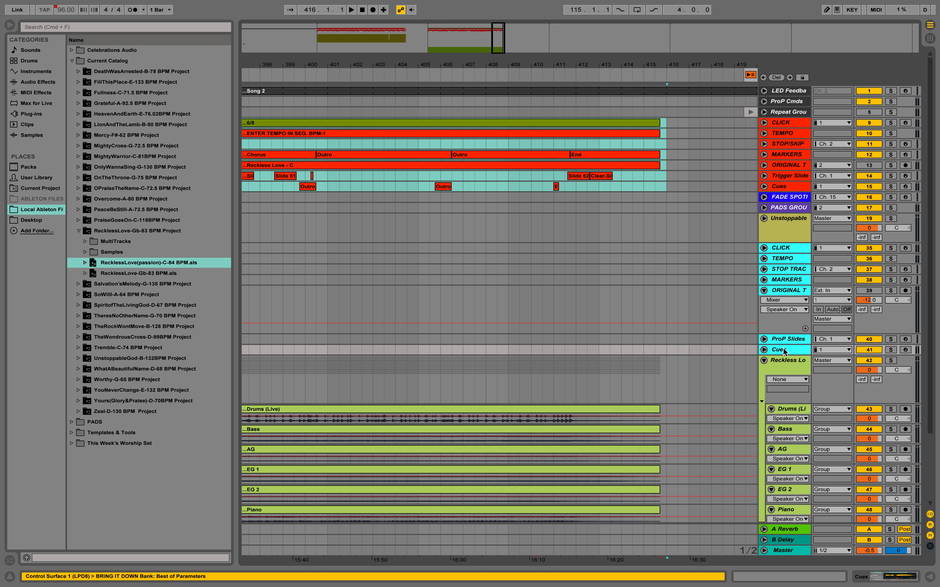
{"action": "key", "text": "Delete"}
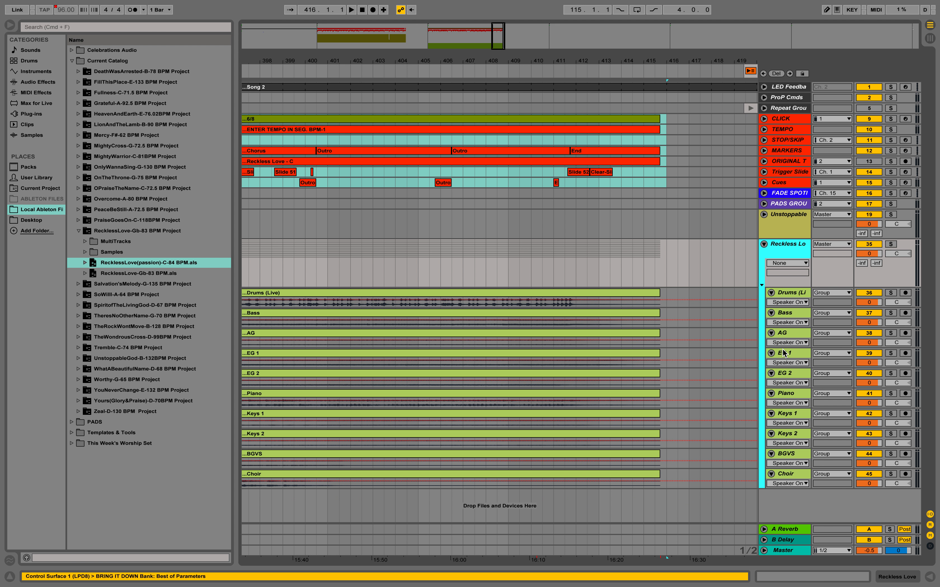
{"action": "left_click", "coordinate": [764, 244]}
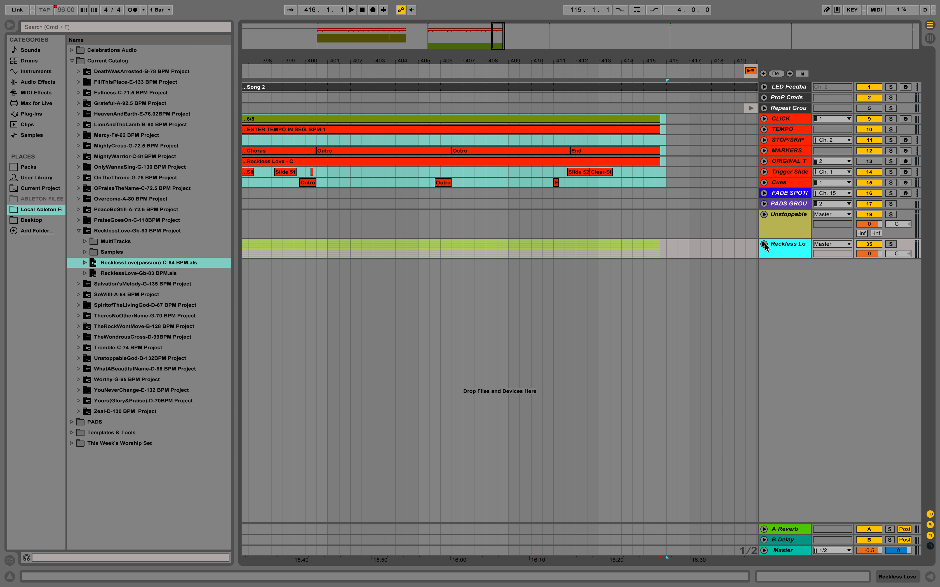
Step: Import Worthy-G-65 BPM.als from the Worthy project folder at the third locator
{"action": "key", "text": "alt+Right"}
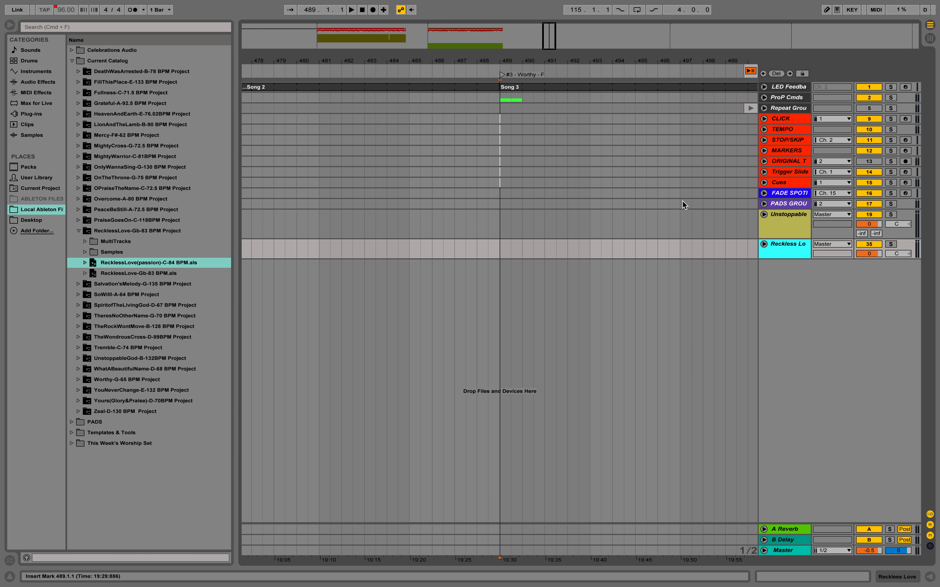
{"action": "left_click", "coordinate": [77, 230]}
{"action": "left_click", "coordinate": [79, 337]}
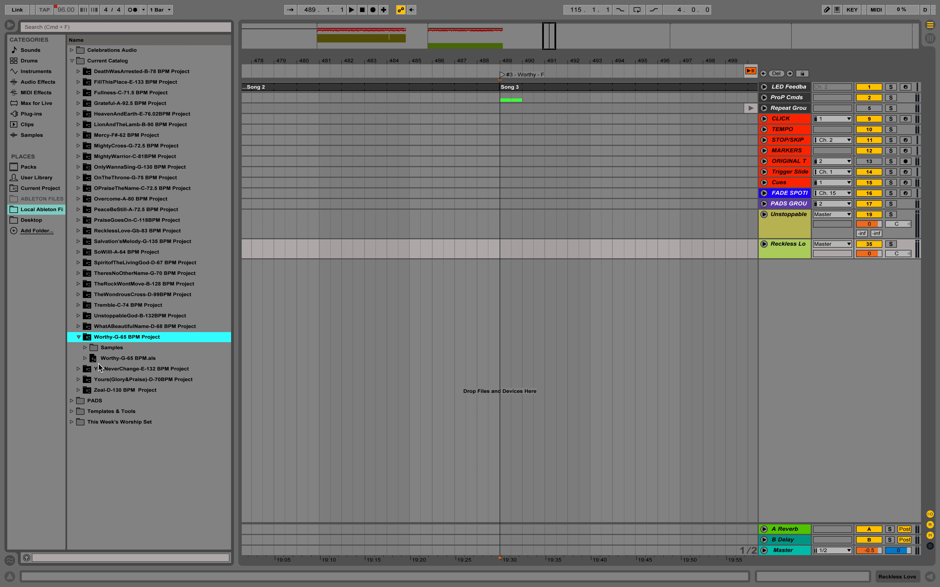
{"action": "left_click", "coordinate": [98, 360]}
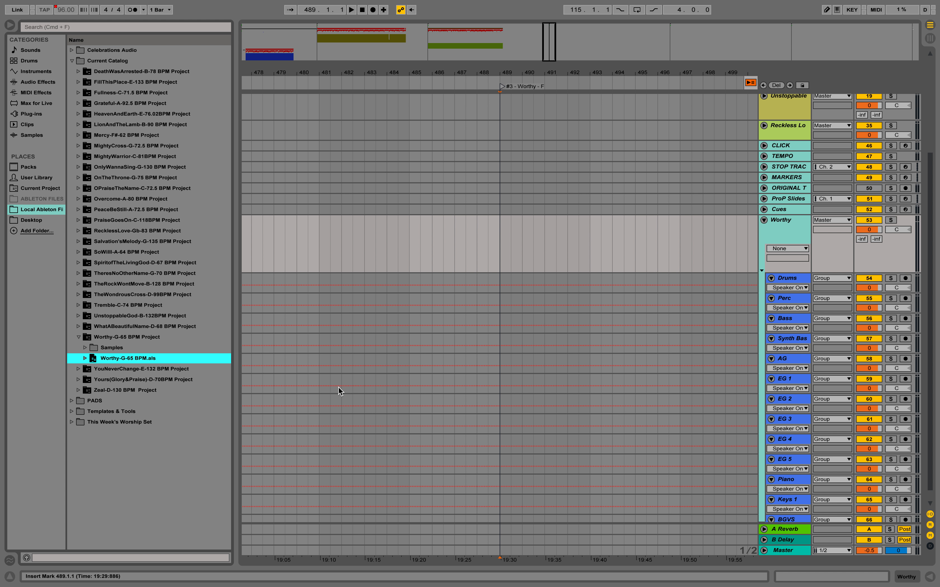
Step: Move the imported Worthy song, bars 8 to 85 across all its tracks, to the third locator at bar 489
{"action": "left_click", "coordinate": [248, 51]}
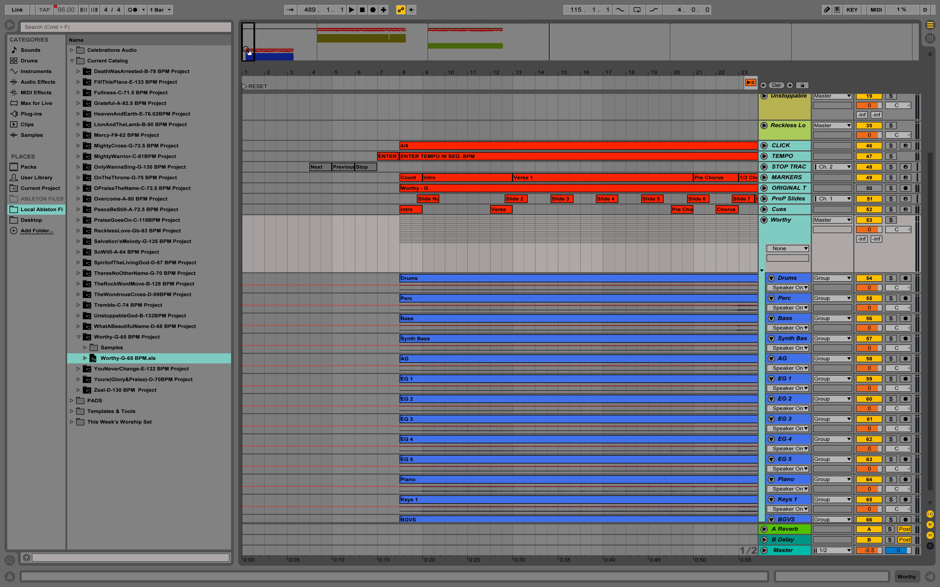
{"action": "left_click", "coordinate": [411, 145]}
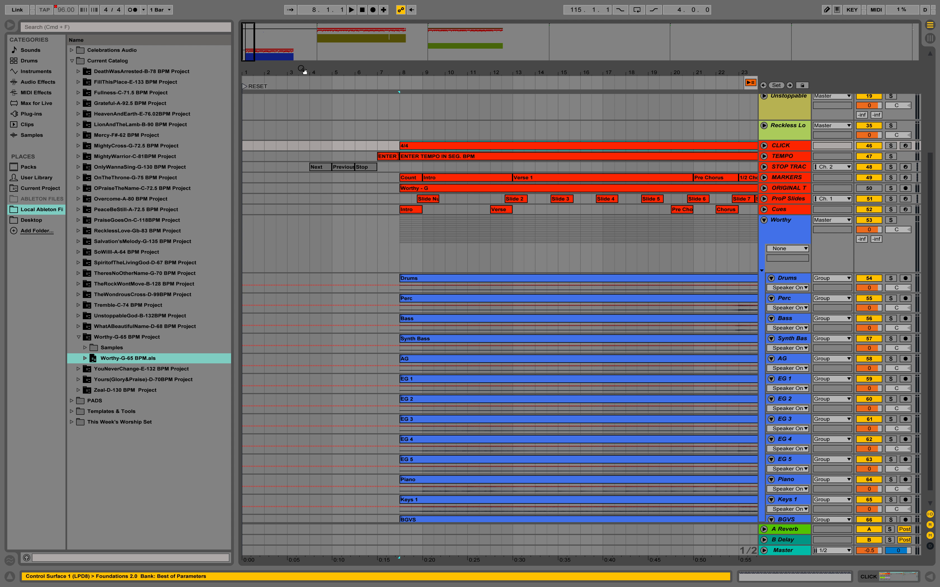
{"action": "left_click", "coordinate": [295, 60]}
{"action": "scroll", "coordinate": [451, 342], "scroll_direction": "right", "scroll_amount": 5}
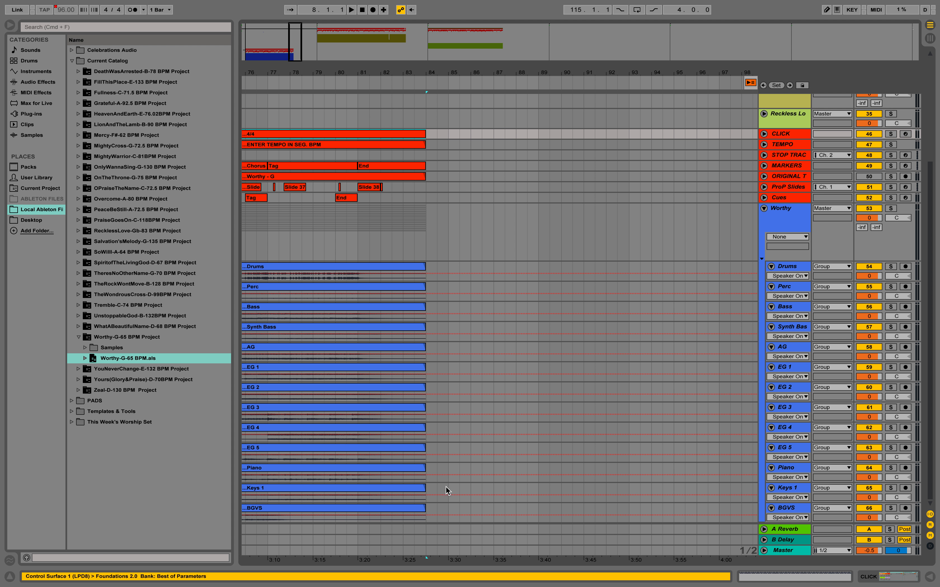
{"action": "left_click", "coordinate": [452, 512], "text": "shift"}
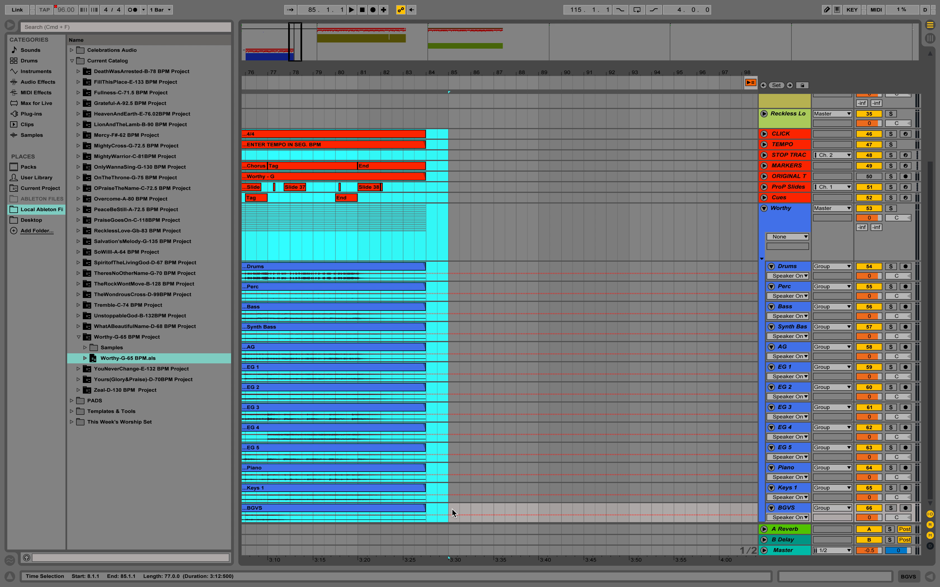
{"action": "key", "text": "Delete"}
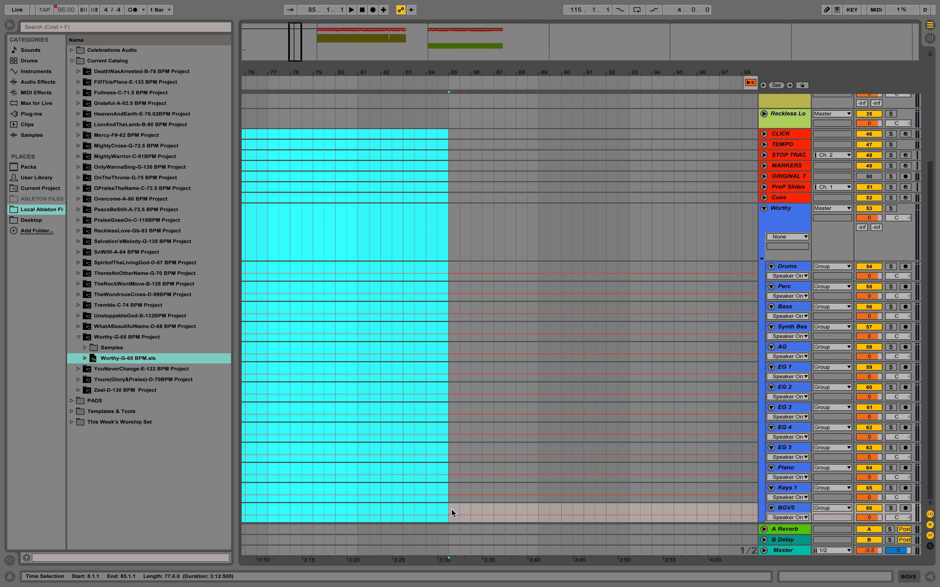
{"action": "key", "text": "3"}
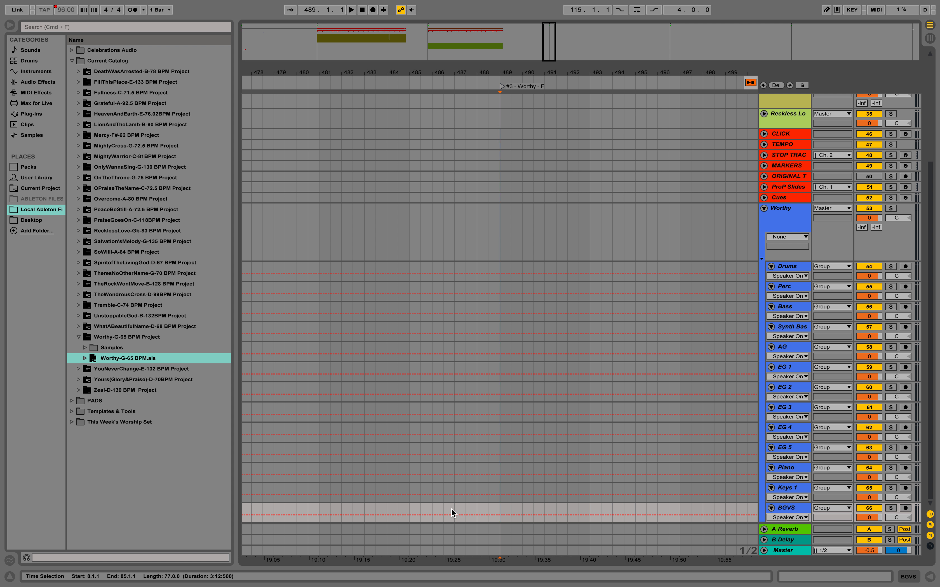
{"action": "key", "text": "super+v"}
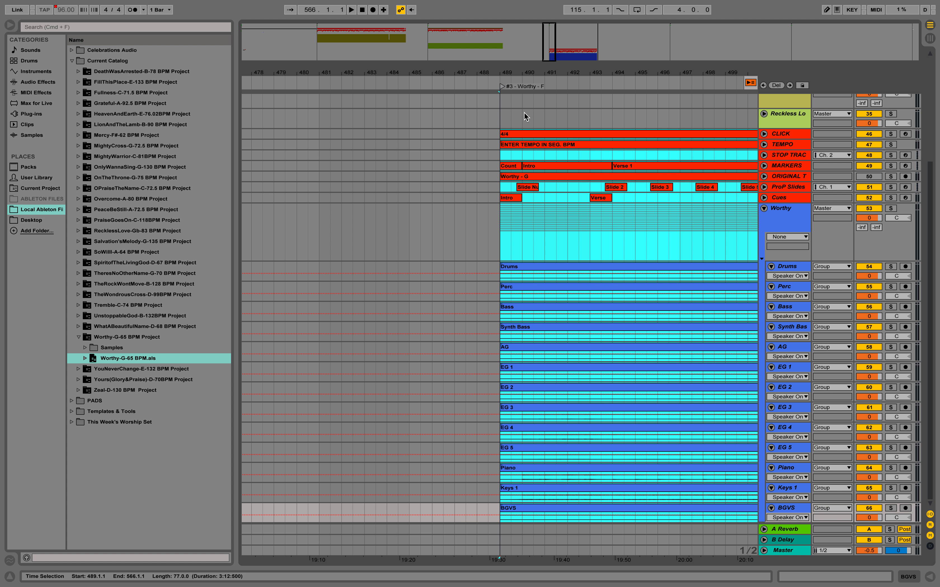
Step: Move the Worthy click, tempo, marker, slide and cue clips from bar 489 to 566 onto the set's main CLICK to Cues tracks
{"action": "left_click", "coordinate": [506, 130]}
{"action": "left_click", "coordinate": [599, 53]}
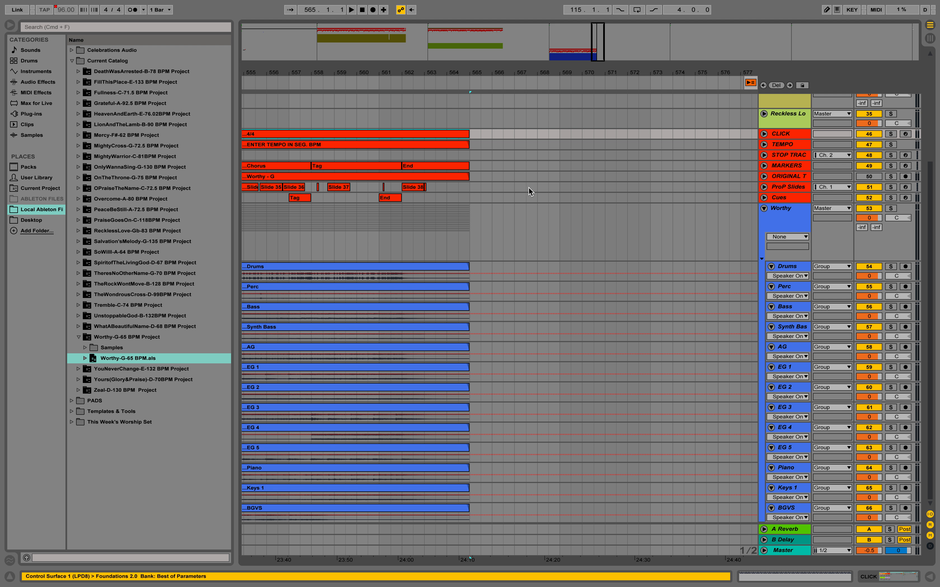
{"action": "left_click", "coordinate": [491, 200], "text": "shift"}
{"action": "key", "text": "super+x"}
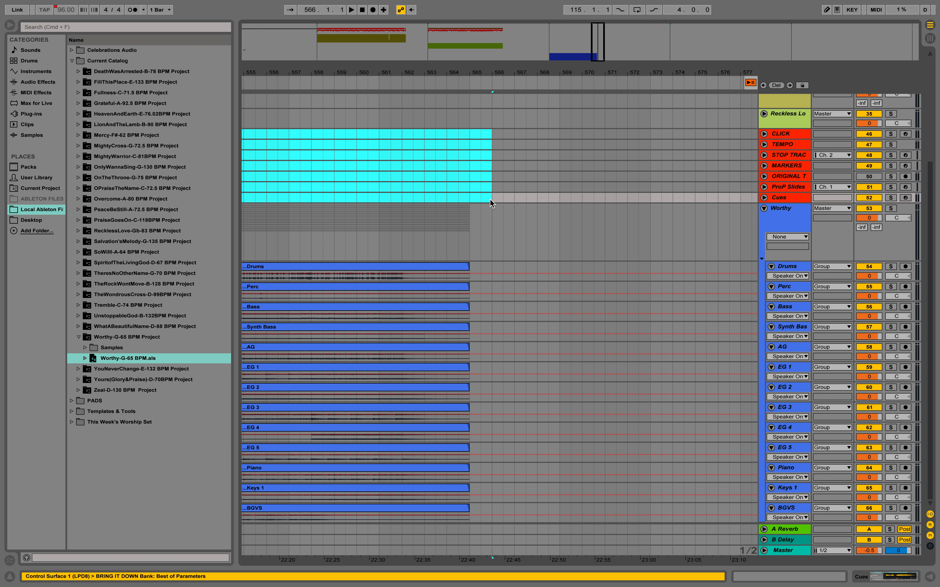
{"action": "scroll", "coordinate": [490, 198], "scroll_direction": "up", "scroll_amount": 7}
{"action": "key", "text": "Up"}
{"action": "key", "text": "Up"}
{"action": "key", "text": "Up"}
{"action": "key", "text": "Up"}
{"action": "key", "text": "Up"}
{"action": "key", "text": "Up"}
{"action": "key", "text": "Up"}
{"action": "key", "text": "Up"}
{"action": "key", "text": "Up"}
{"action": "key", "text": "Up"}
{"action": "key", "text": "Up"}
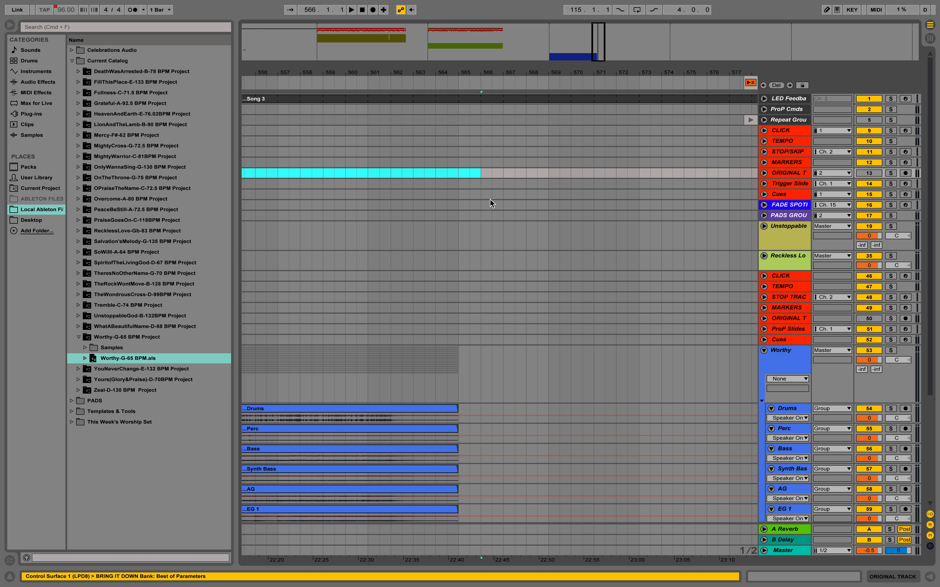
{"action": "key", "text": "super+v"}
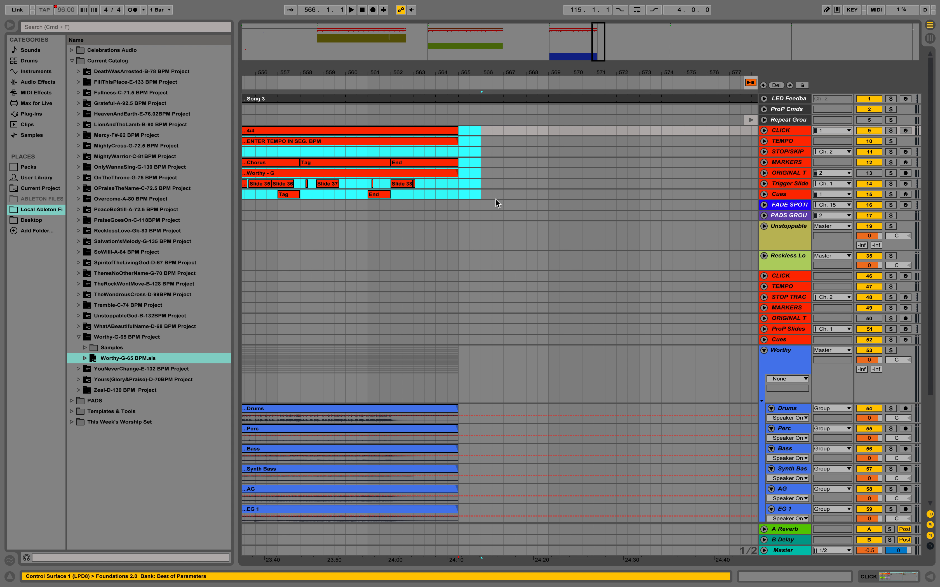
Step: Delete the Worthy song's duplicate CLICK through Cues tracks and collapse its group
{"action": "left_click", "coordinate": [784, 276]}
{"action": "left_click", "coordinate": [786, 340], "text": "shift"}
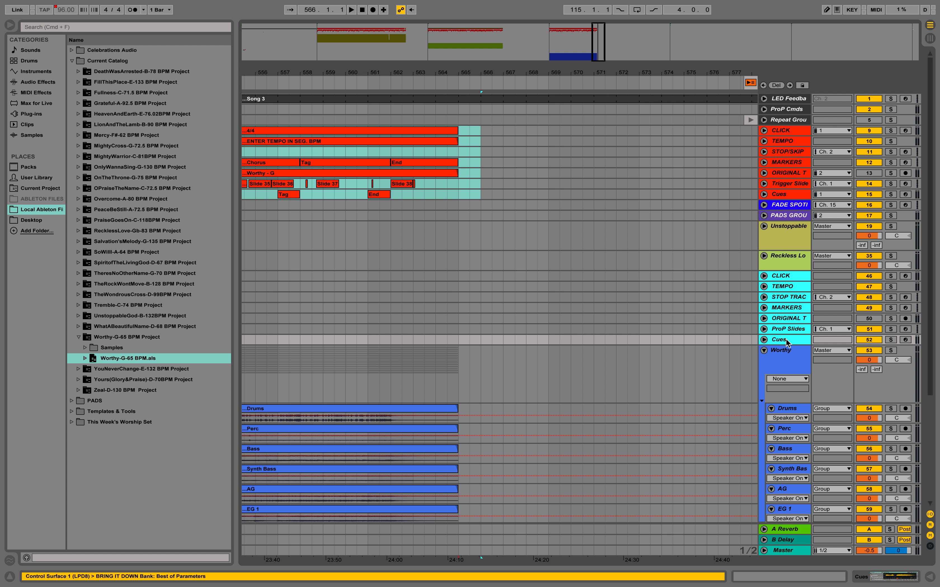
{"action": "key", "text": "Delete"}
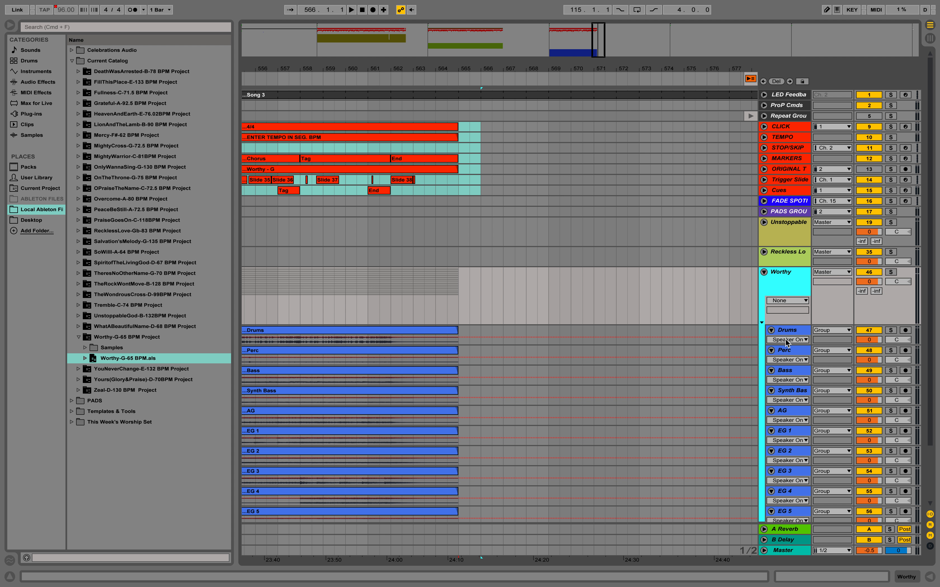
{"action": "left_click", "coordinate": [764, 272]}
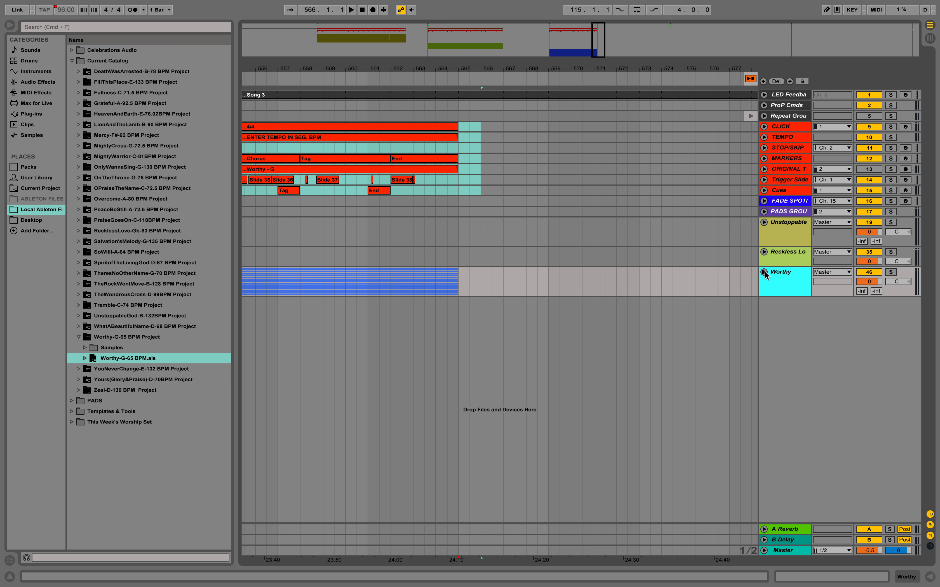
Step: Transpose the Unstoppable God clip on the main ORIGINAL track at the first locator up 1 semitone
{"action": "key", "text": "1"}
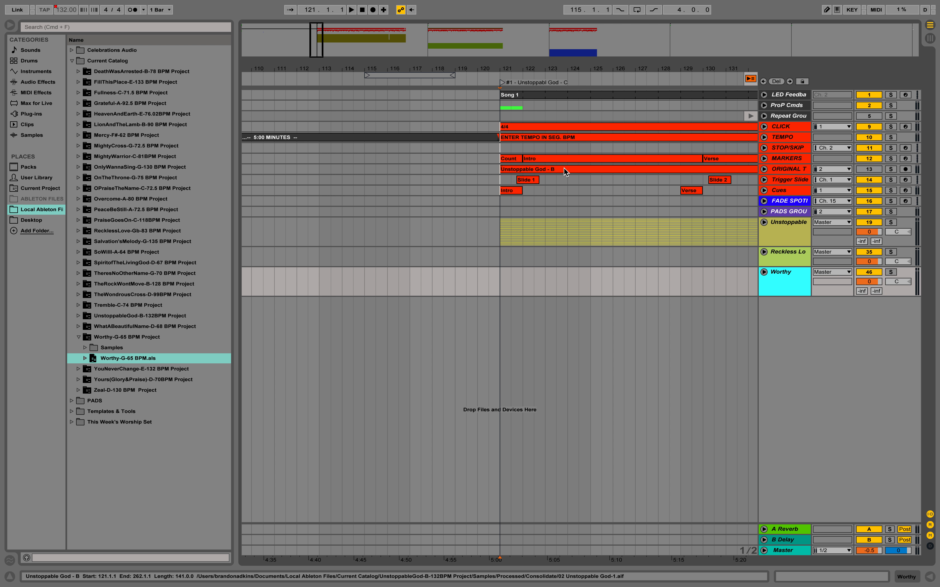
{"action": "left_click", "coordinate": [797, 174]}
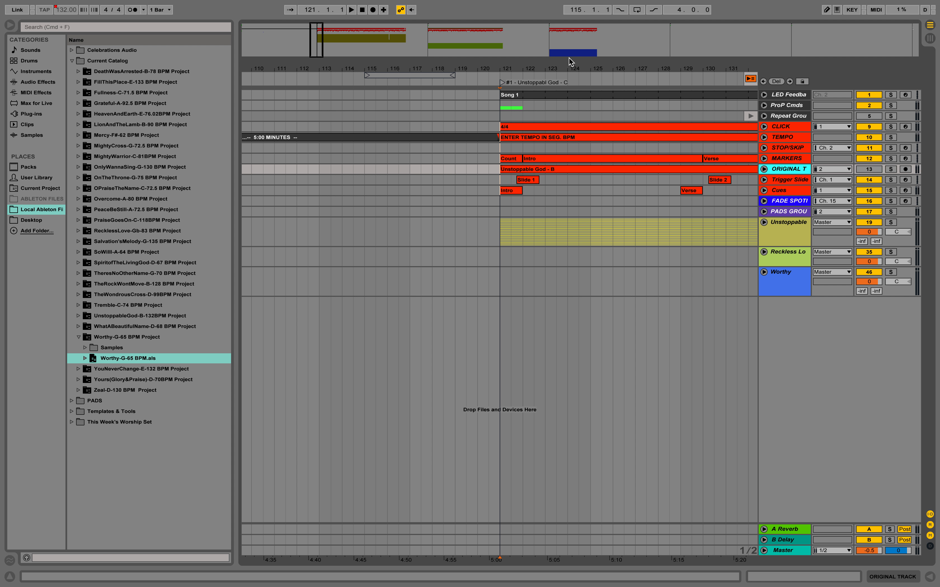
{"action": "left_click", "coordinate": [557, 169]}
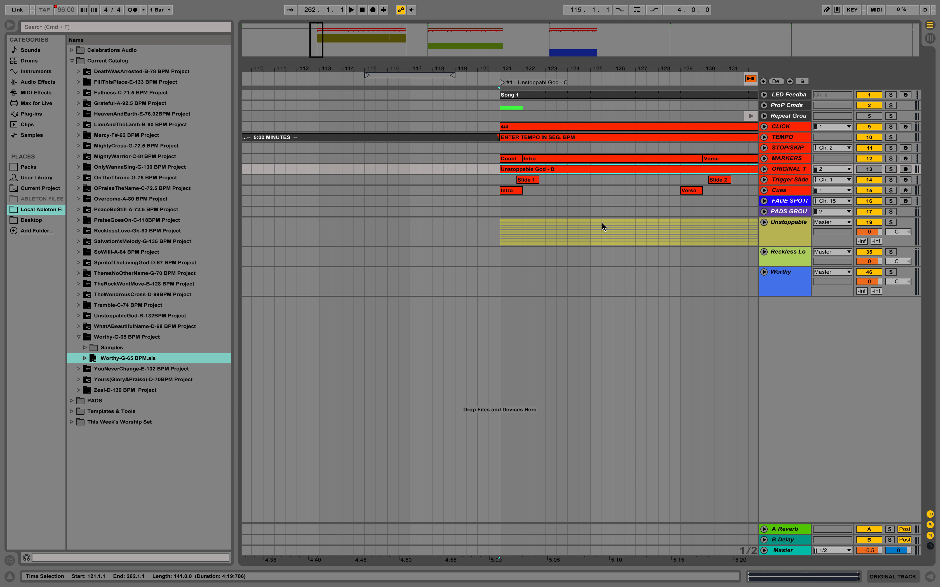
{"action": "left_click", "coordinate": [930, 578]}
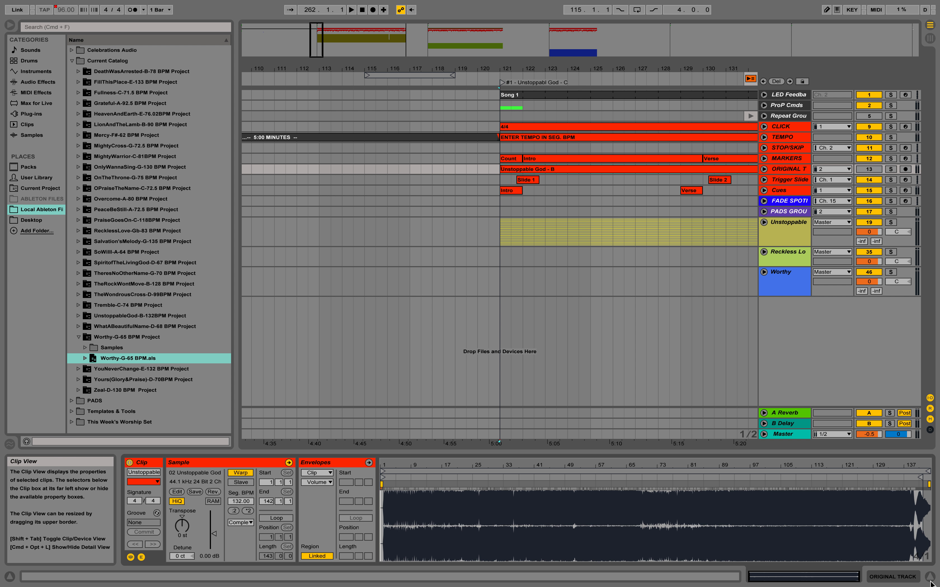
{"action": "left_click", "coordinate": [931, 578]}
{"action": "left_click", "coordinate": [930, 581]}
{"action": "left_click", "coordinate": [188, 532]}
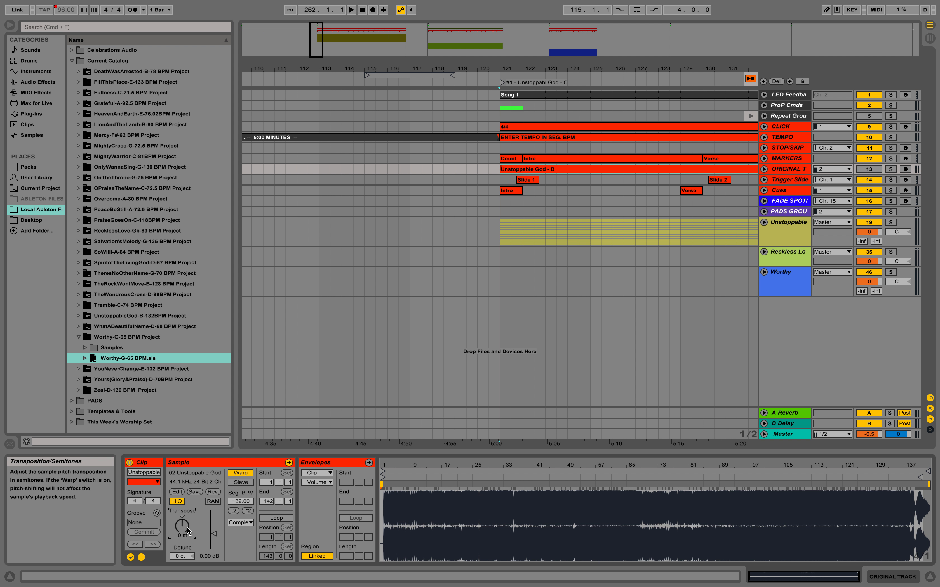
{"action": "type", "text": "1"}
{"action": "key", "text": "Return"}
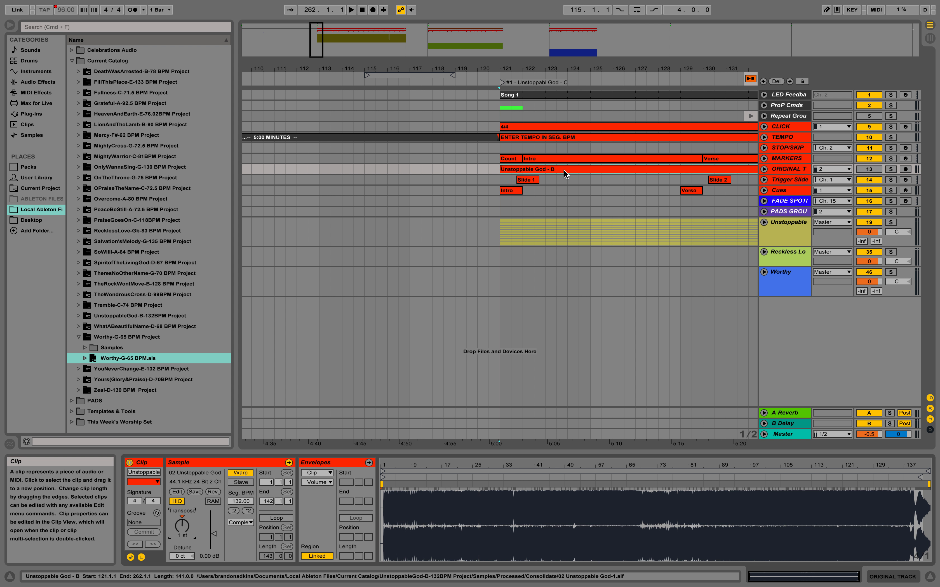
Step: Transpose the Unstoppable song's multitrack clips from Bass through Choir up 1 semitone, then collapse its group
{"action": "left_click", "coordinate": [764, 222]}
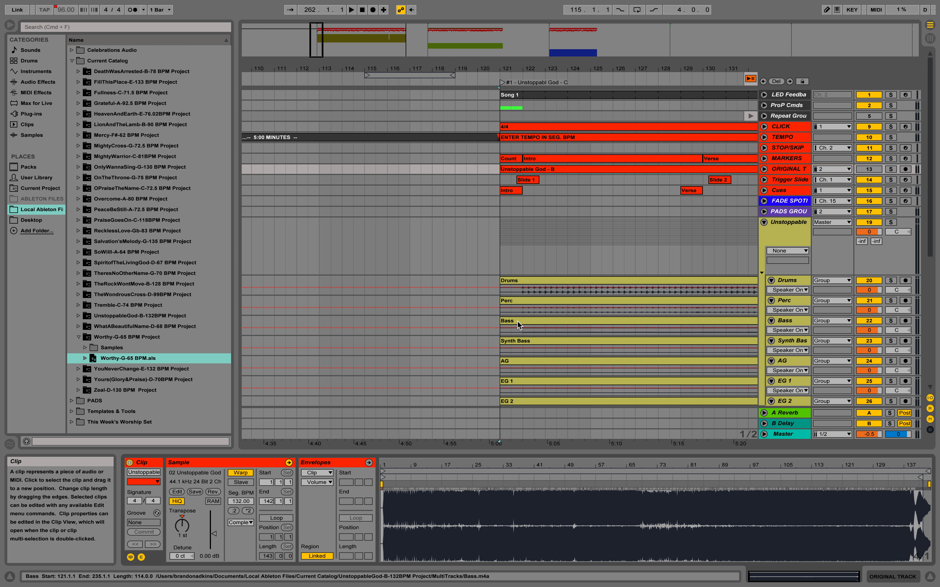
{"action": "scroll", "coordinate": [517, 321], "scroll_direction": "down", "scroll_amount": 3}
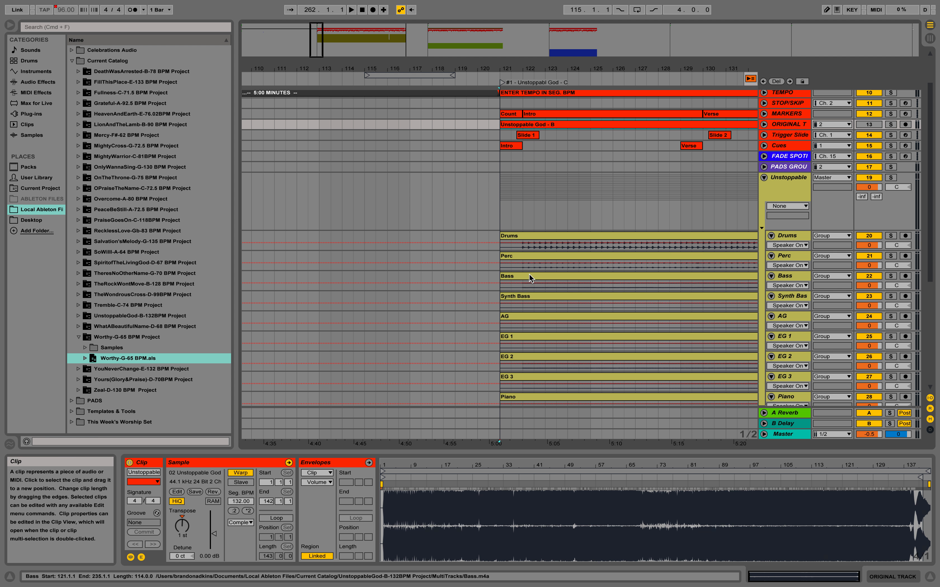
{"action": "left_click", "coordinate": [529, 277]}
{"action": "left_click", "coordinate": [533, 294]}
{"action": "left_click", "coordinate": [533, 317]}
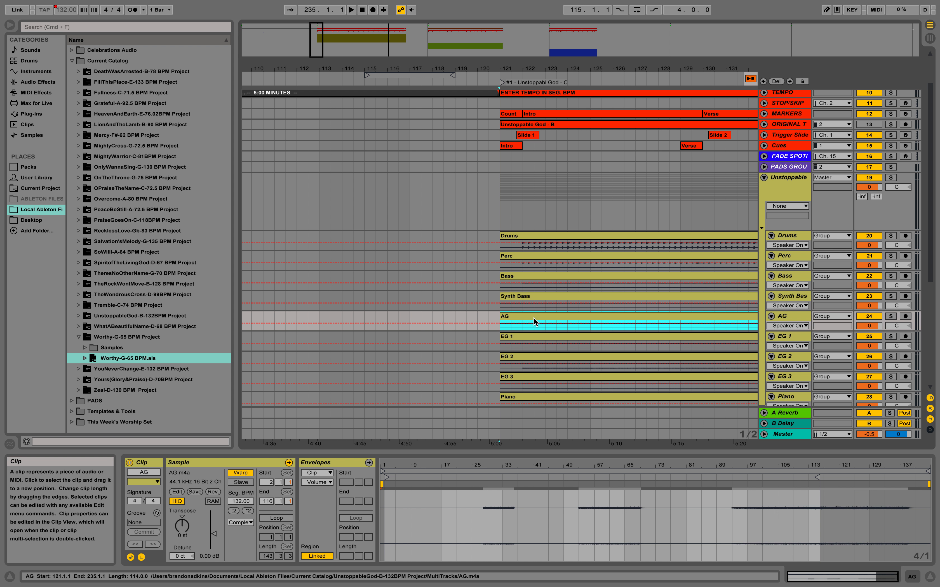
{"action": "left_click", "coordinate": [535, 276]}
{"action": "scroll", "coordinate": [519, 292], "scroll_direction": "down", "scroll_amount": 10}
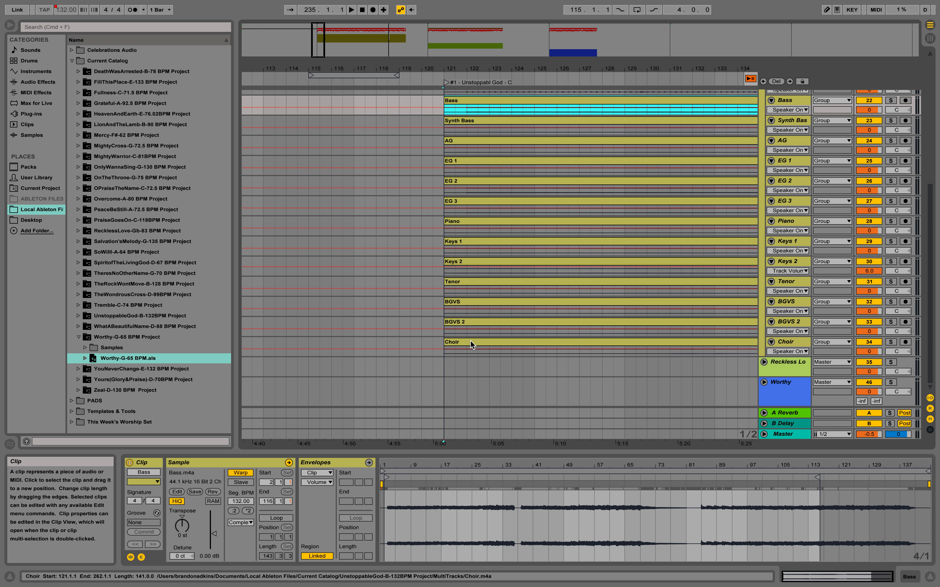
{"action": "left_click", "coordinate": [471, 342], "text": "shift"}
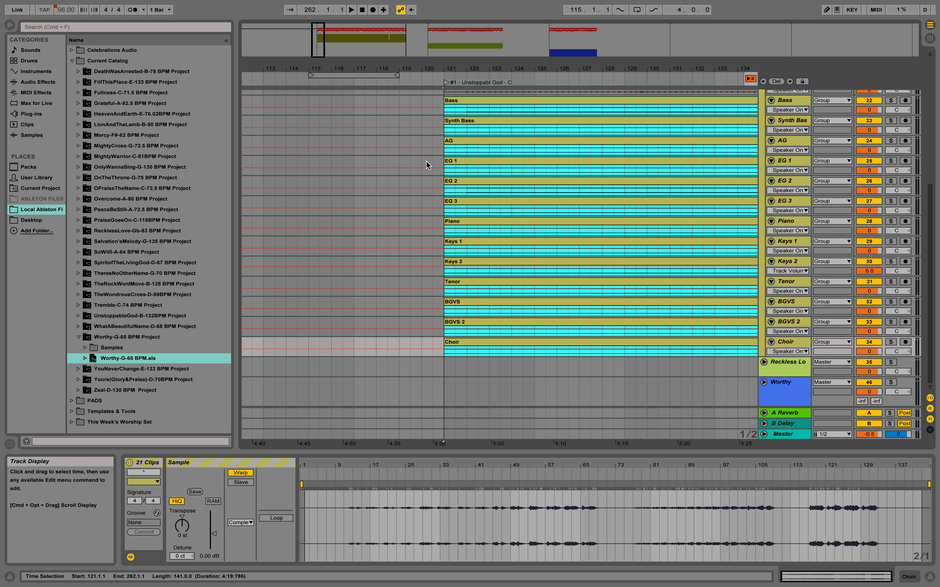
{"action": "scroll", "coordinate": [430, 163], "scroll_direction": "up", "scroll_amount": 2}
{"action": "left_click", "coordinate": [425, 134]}
{"action": "left_click", "coordinate": [447, 133]}
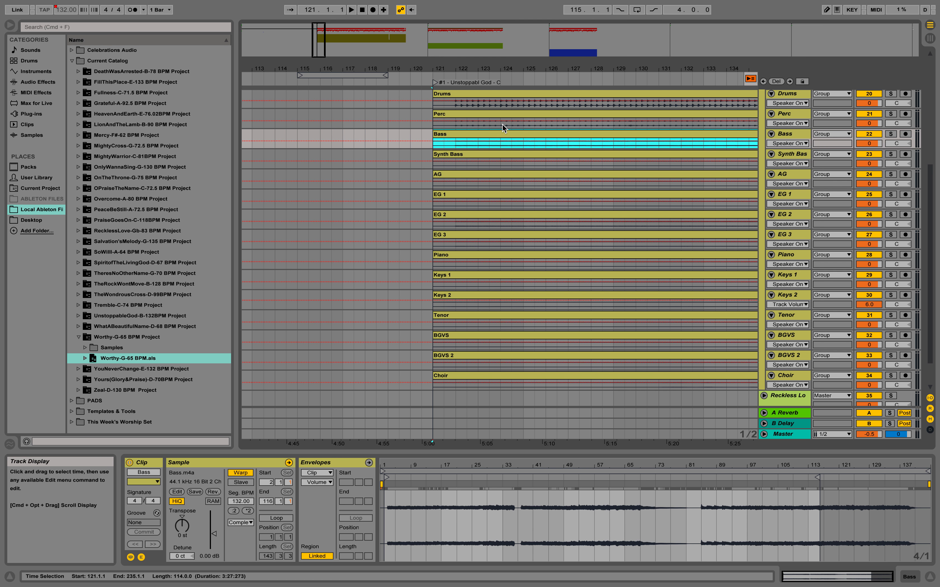
{"action": "left_click", "coordinate": [455, 373], "text": "shift"}
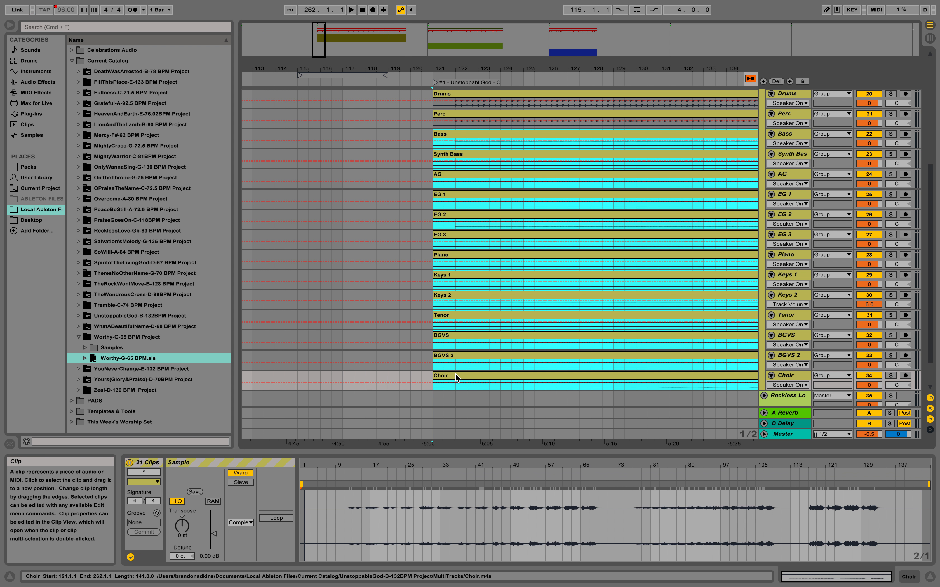
{"action": "left_click", "coordinate": [185, 525]}
{"action": "type", "text": "1"}
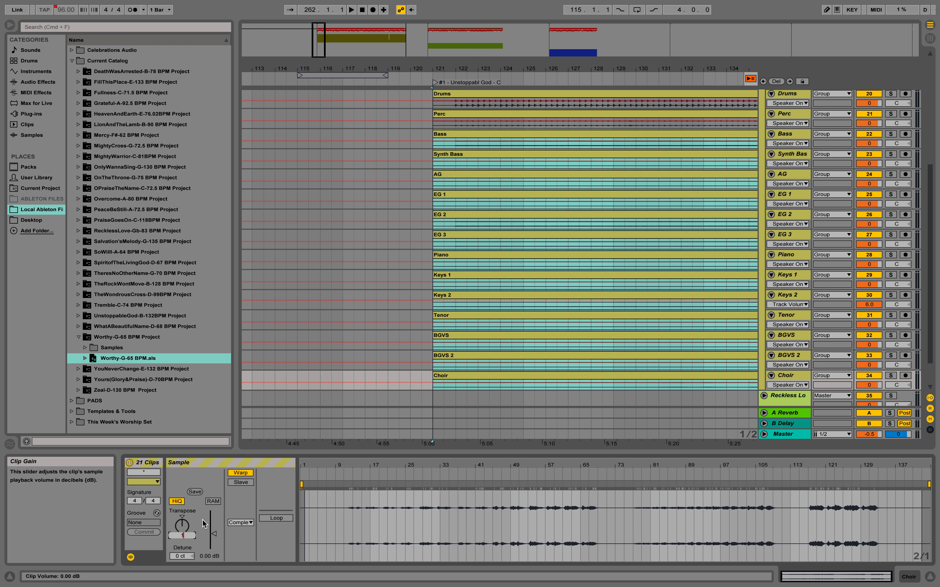
{"action": "key", "text": "Return"}
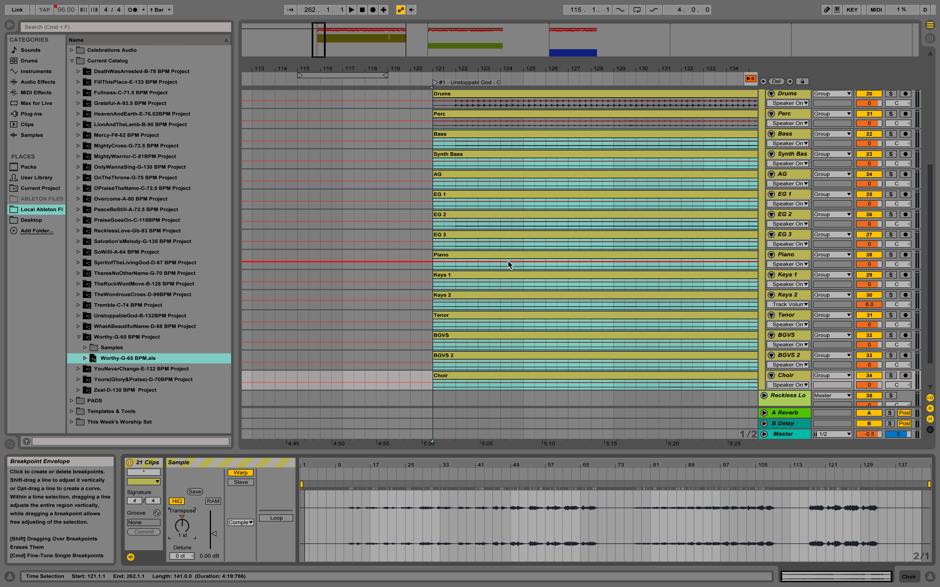
{"action": "scroll", "coordinate": [516, 256], "scroll_direction": "up", "scroll_amount": 5}
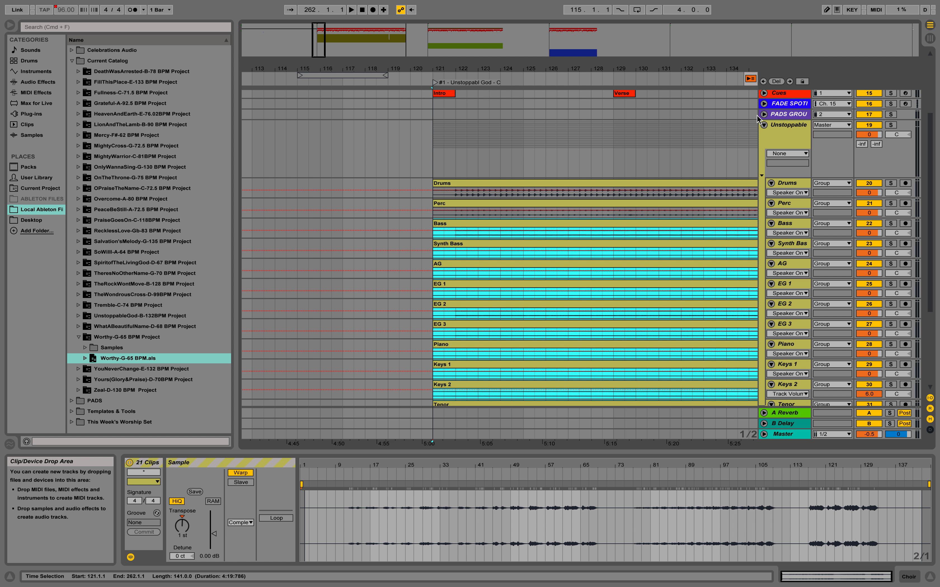
{"action": "left_click", "coordinate": [763, 125]}
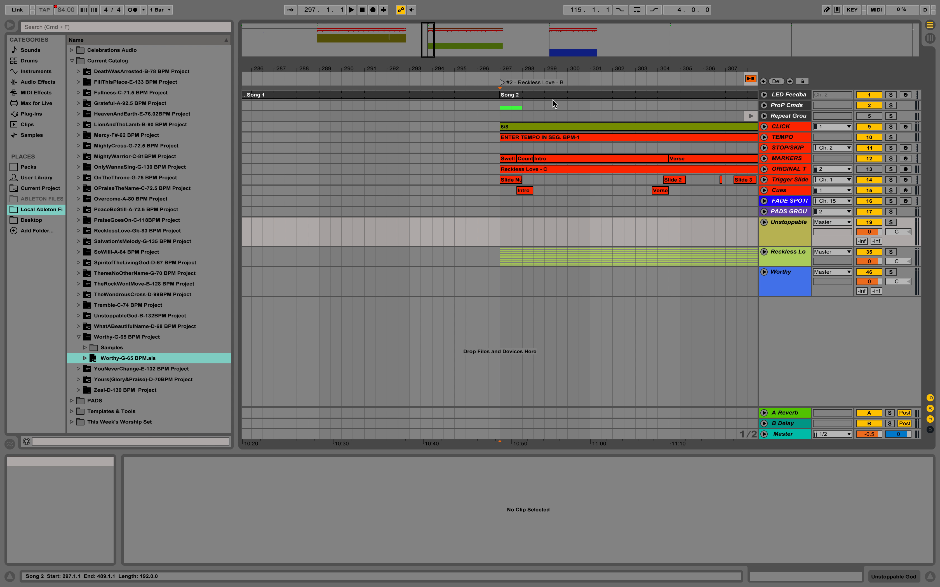
Step: Transpose the Reckless Love clip on the main ORIGINAL track down 1 semitone
{"action": "left_click", "coordinate": [548, 170]}
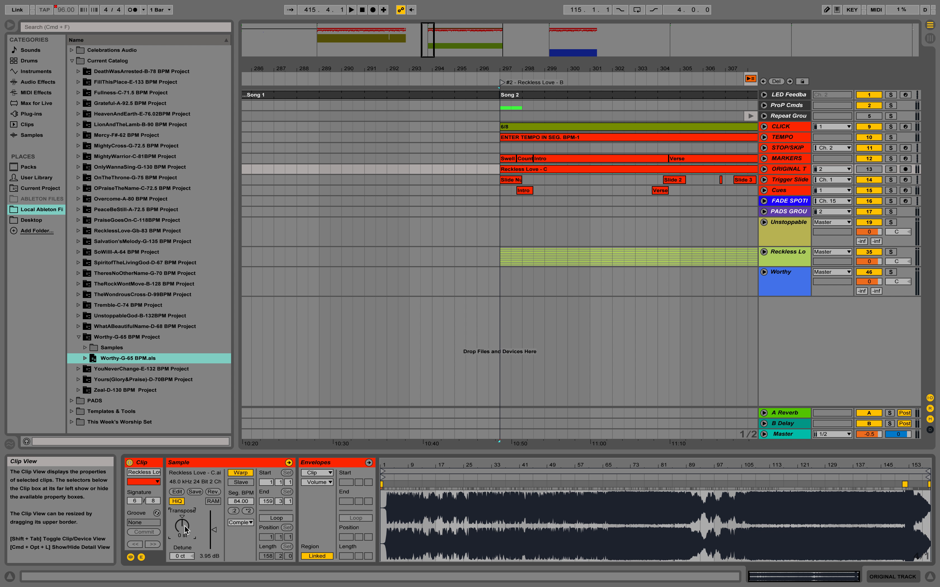
{"action": "type", "text": "-1"}
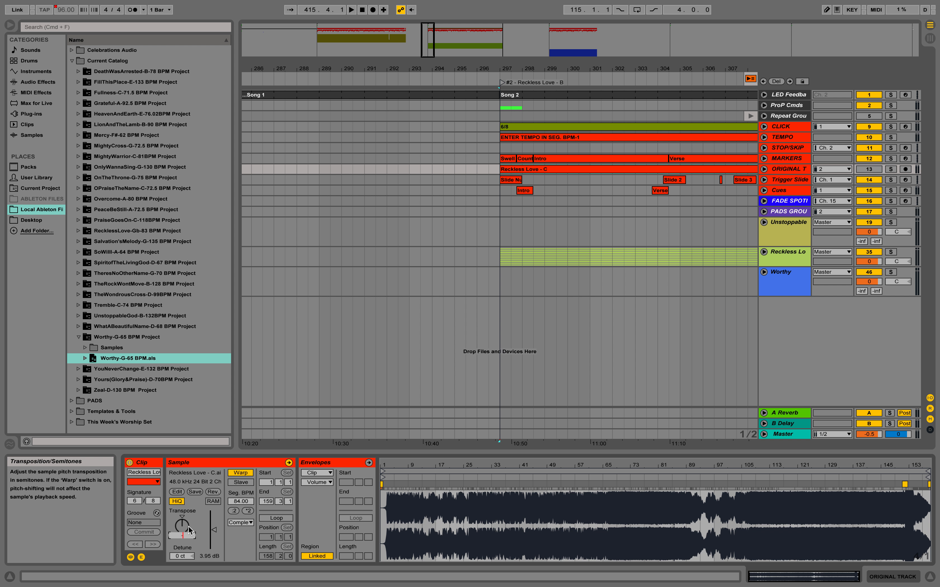
{"action": "key", "text": "Return"}
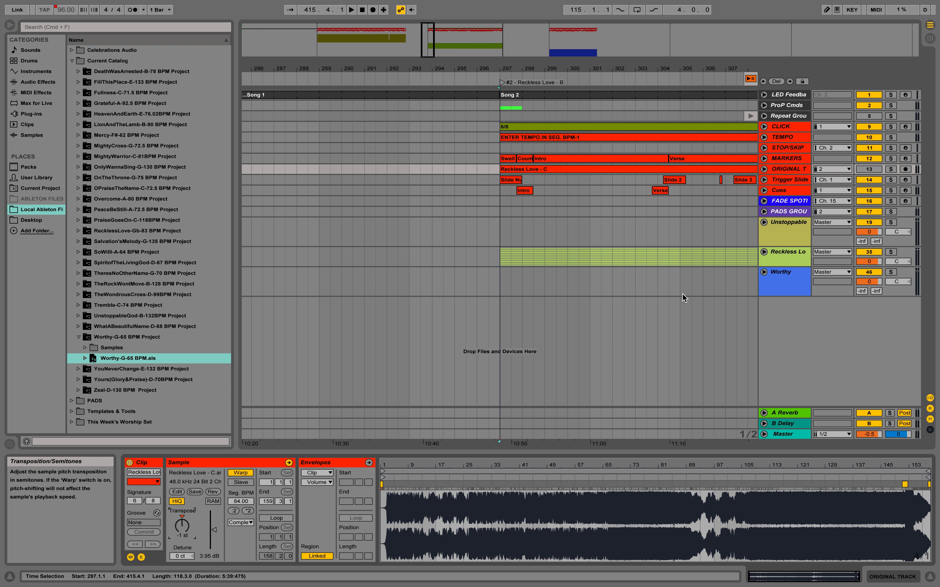
Step: Transpose the Reckless Love song's multitrack clips from Bass through Choir down 1 semitone, then collapse its group
{"action": "left_click", "coordinate": [764, 252]}
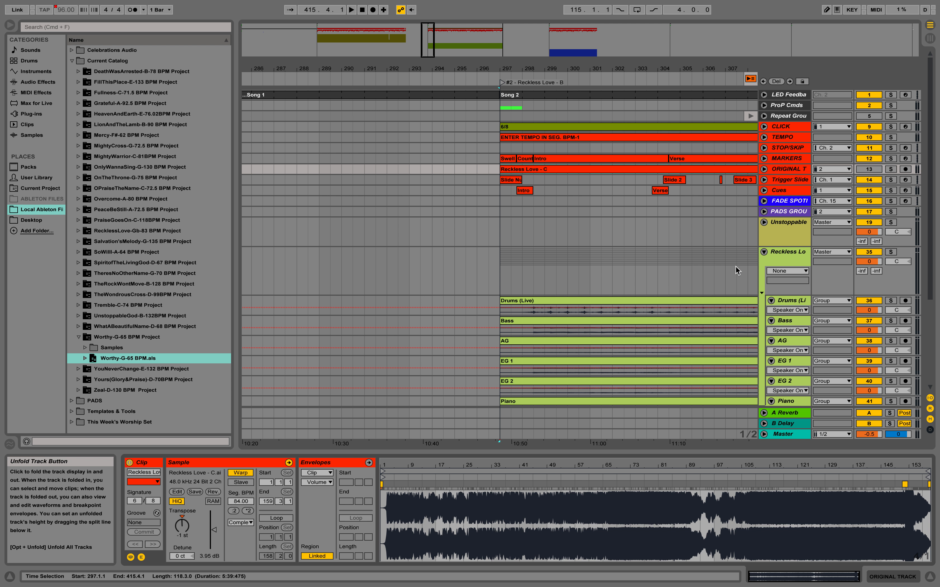
{"action": "left_click", "coordinate": [533, 320]}
{"action": "scroll", "coordinate": [532, 320], "scroll_direction": "down", "scroll_amount": 5}
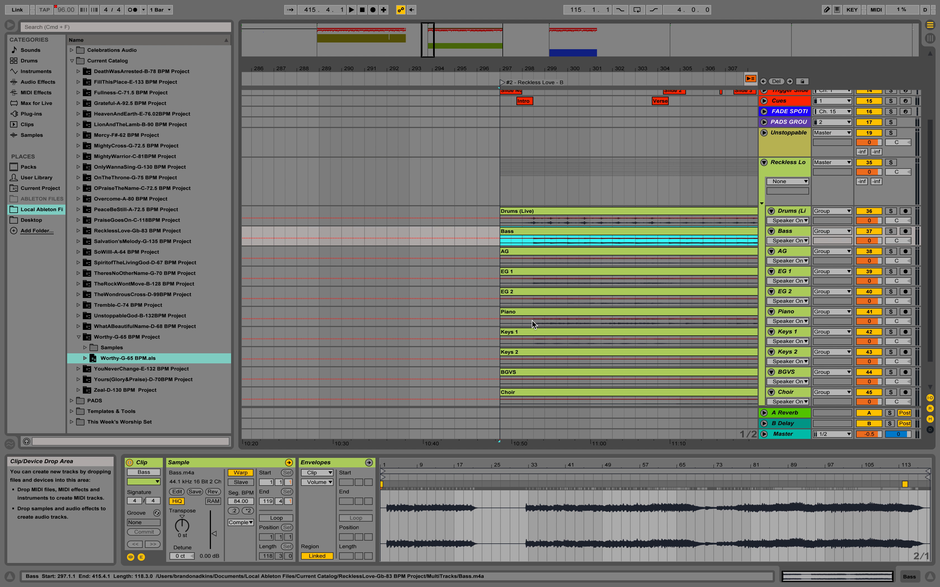
{"action": "left_click", "coordinate": [502, 362], "text": "shift"}
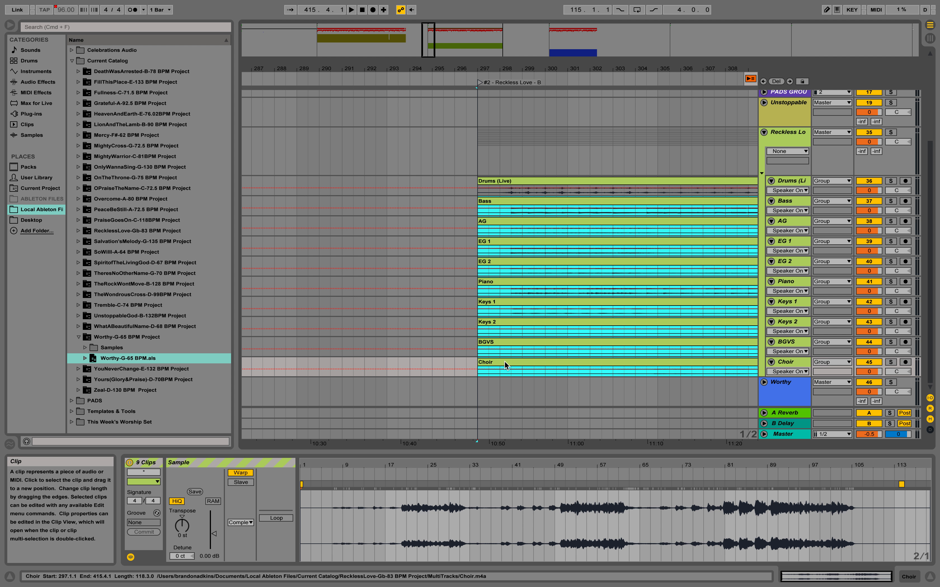
{"action": "left_click", "coordinate": [188, 525]}
{"action": "key", "text": "Down"}
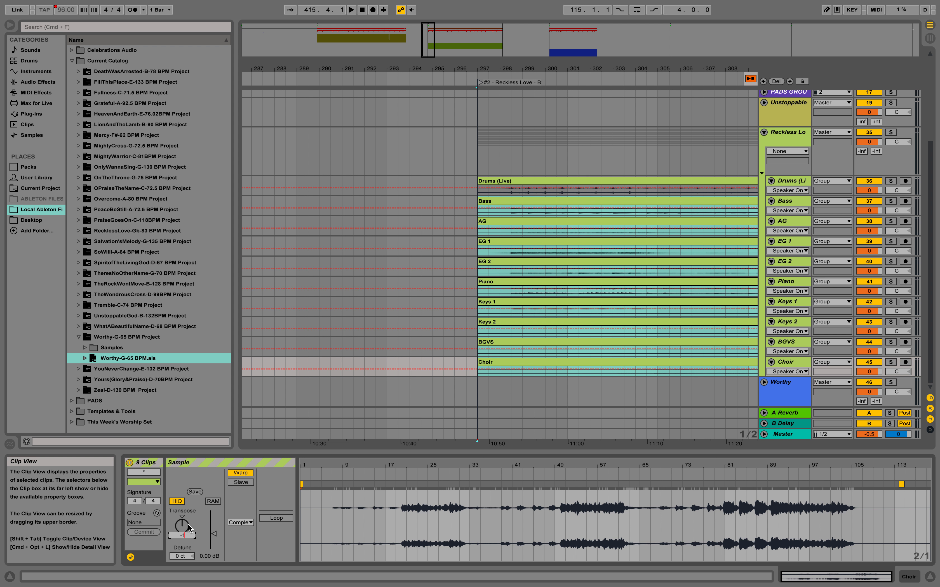
{"action": "left_click", "coordinate": [764, 132]}
Step: Transpose the Worthy clip on the main ORIGINAL track at the next locator down 2 semitones
{"action": "key", "text": "alt+Right"}
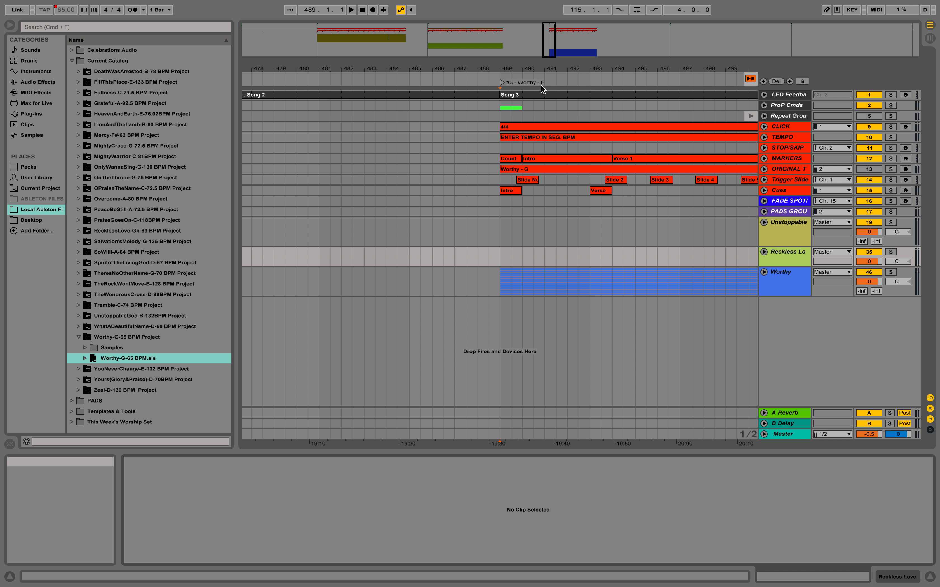
{"action": "left_click", "coordinate": [525, 171]}
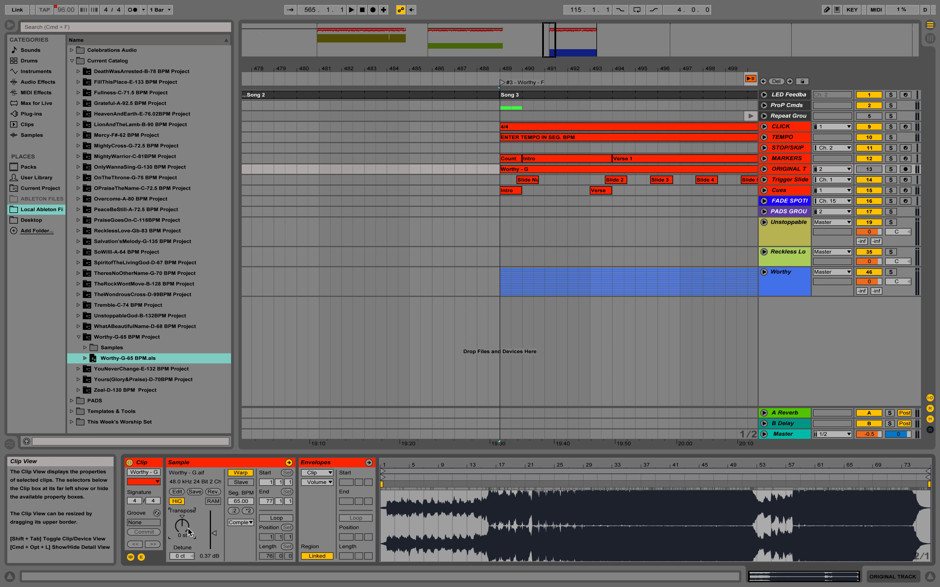
{"action": "type", "text": "-2"}
{"action": "key", "text": "Return"}
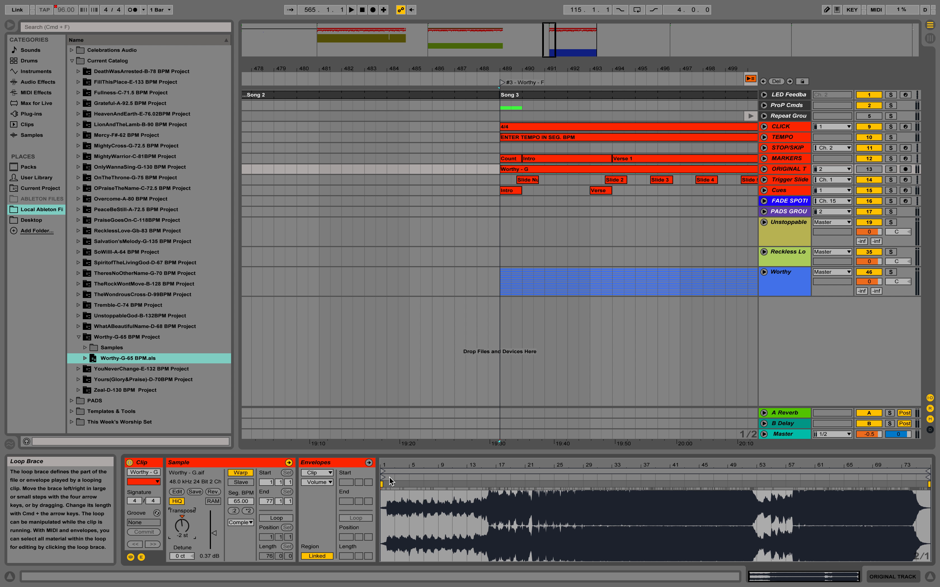
Step: Transpose the Worthy song's multitrack clips from Bass through BGVS down 2 semitones, then collapse its group
{"action": "left_click", "coordinate": [763, 272]}
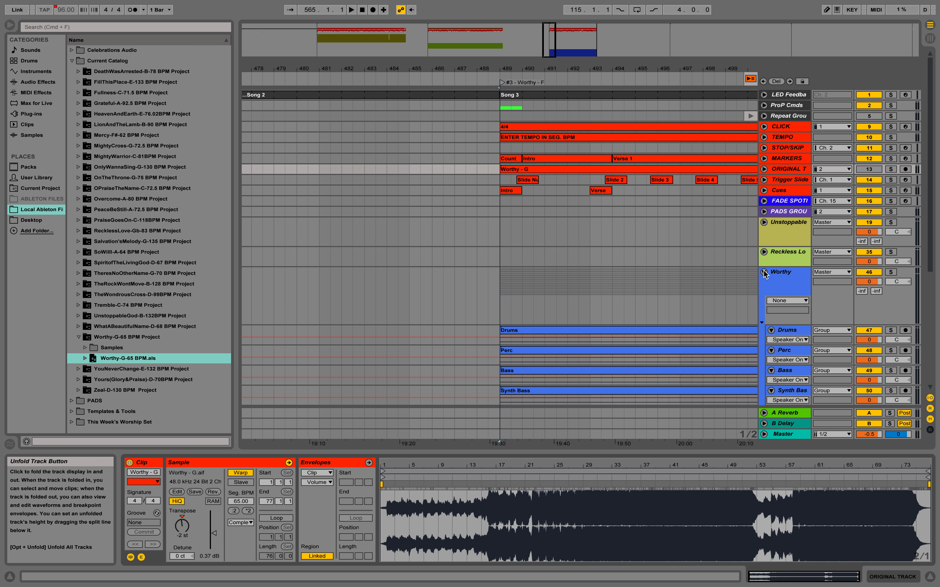
{"action": "scroll", "coordinate": [545, 325], "scroll_direction": "down", "scroll_amount": 5}
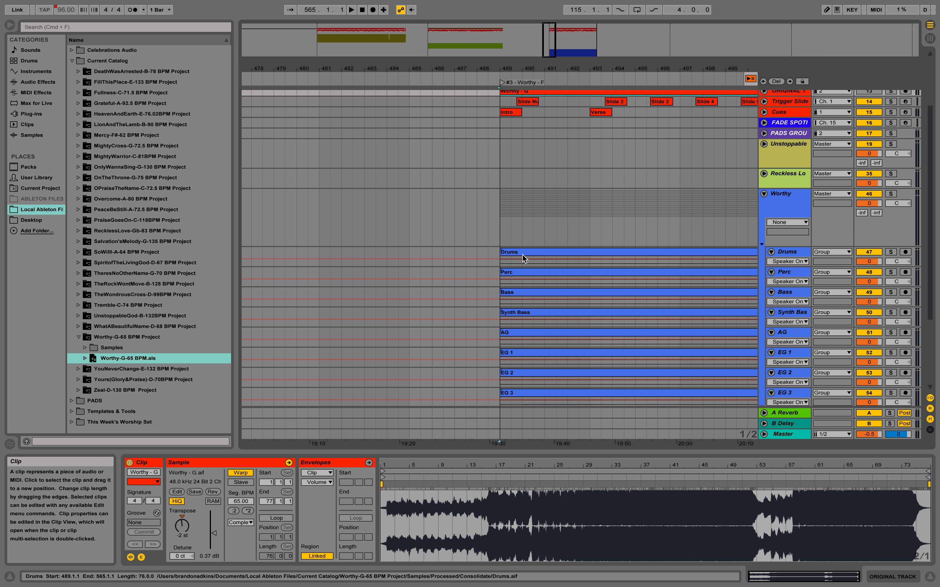
{"action": "left_click", "coordinate": [520, 295]}
{"action": "scroll", "coordinate": [532, 311], "scroll_direction": "down", "scroll_amount": 6}
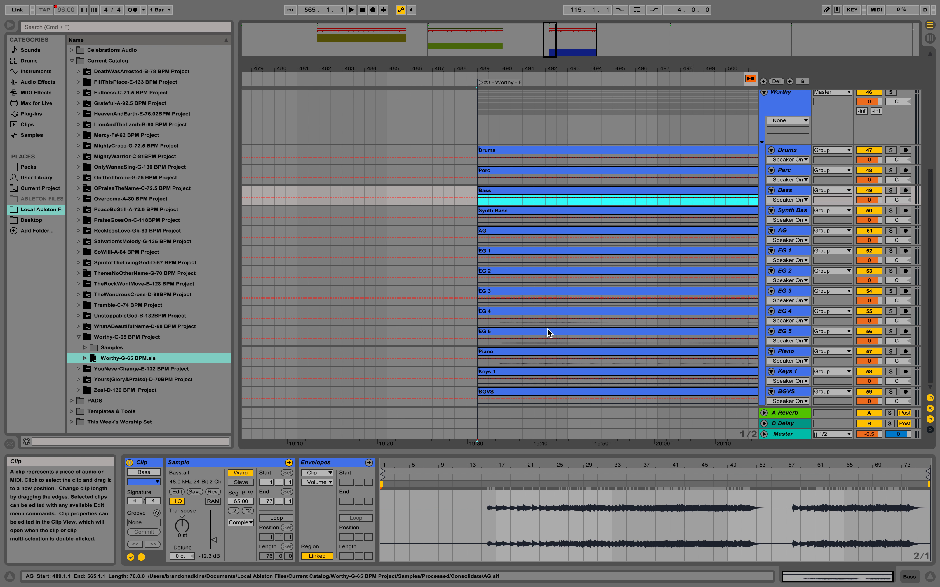
{"action": "left_click", "coordinate": [493, 391], "text": "shift"}
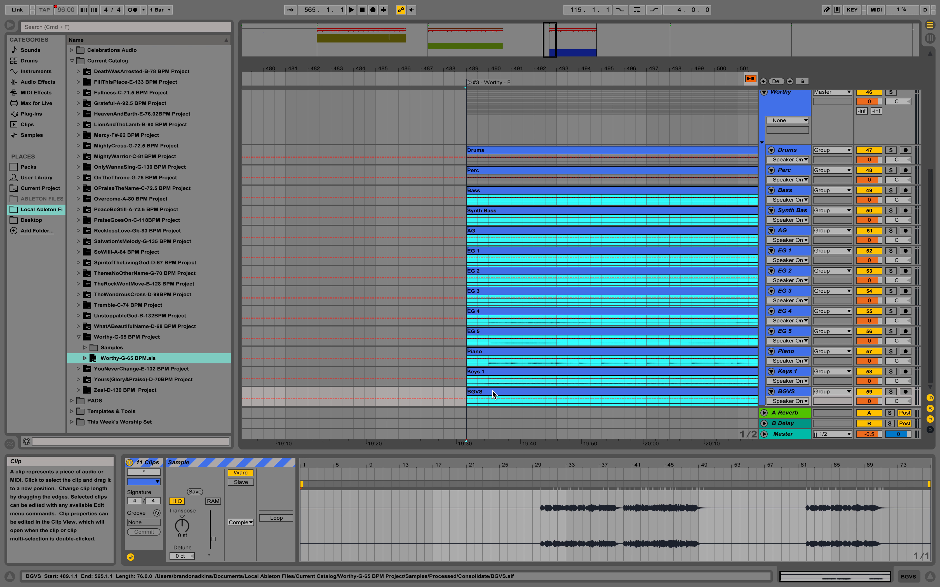
{"action": "left_click", "coordinate": [187, 531]}
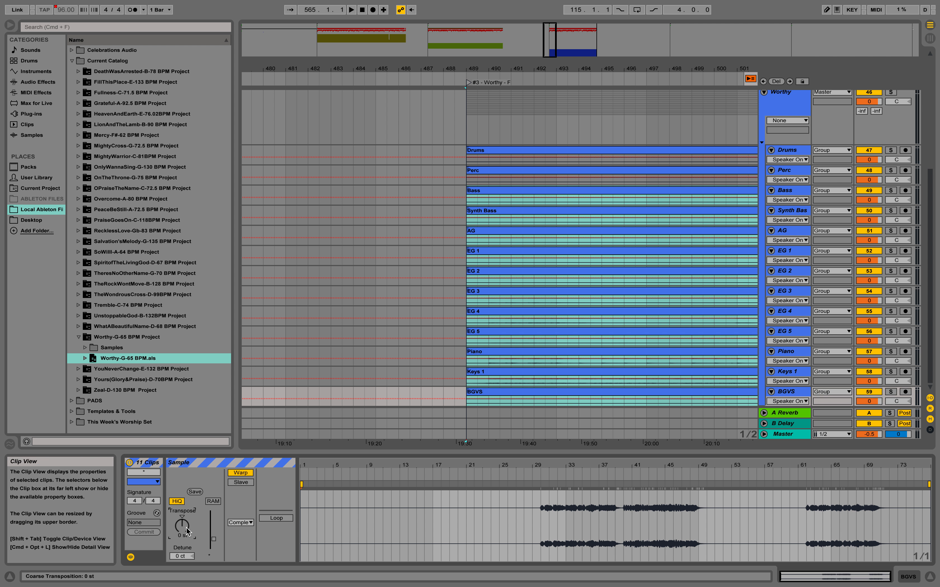
{"action": "left_click_drag", "start_coordinate": [187, 530], "coordinate": [187, 536]}
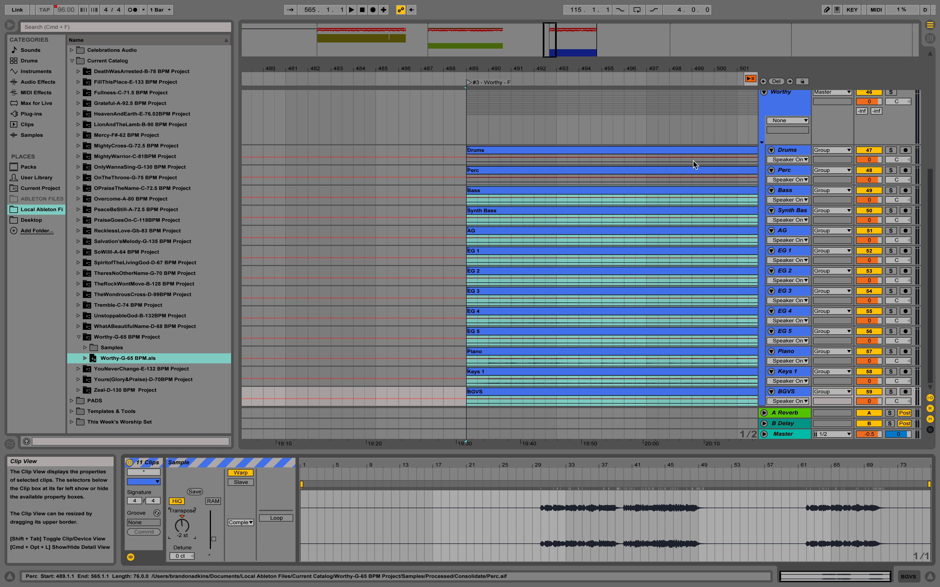
{"action": "scroll", "coordinate": [723, 152], "scroll_direction": "up", "scroll_amount": 2}
{"action": "left_click", "coordinate": [764, 126]}
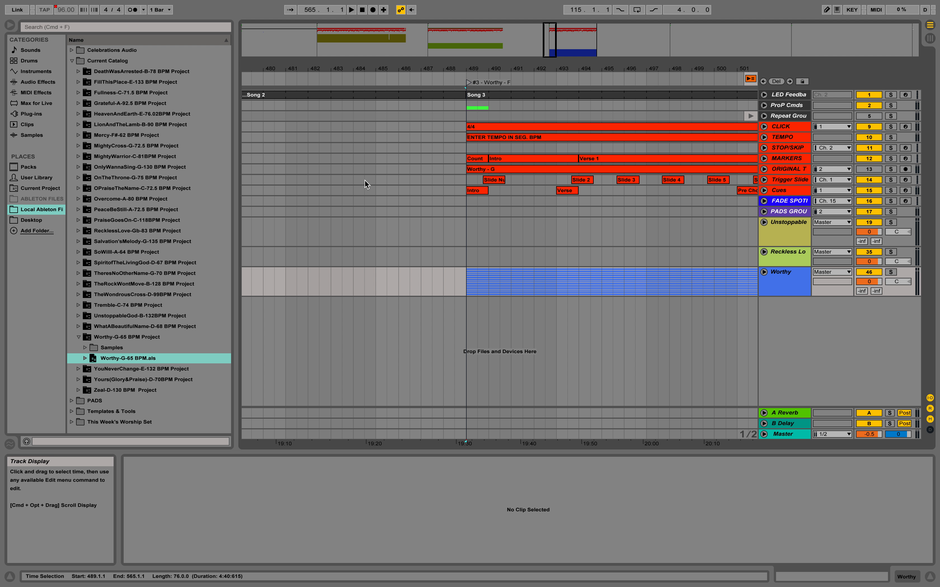
Step: Inspect the CLICK track clips at the Unstoppable God and Reckless Love locators
{"action": "key", "text": "1"}
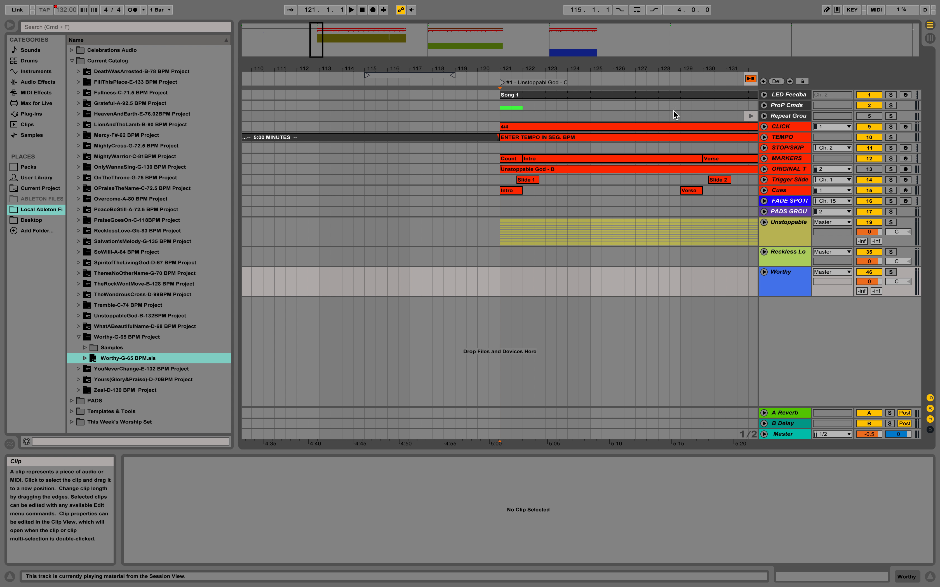
{"action": "left_click", "coordinate": [792, 126]}
{"action": "double_click", "coordinate": [603, 126]}
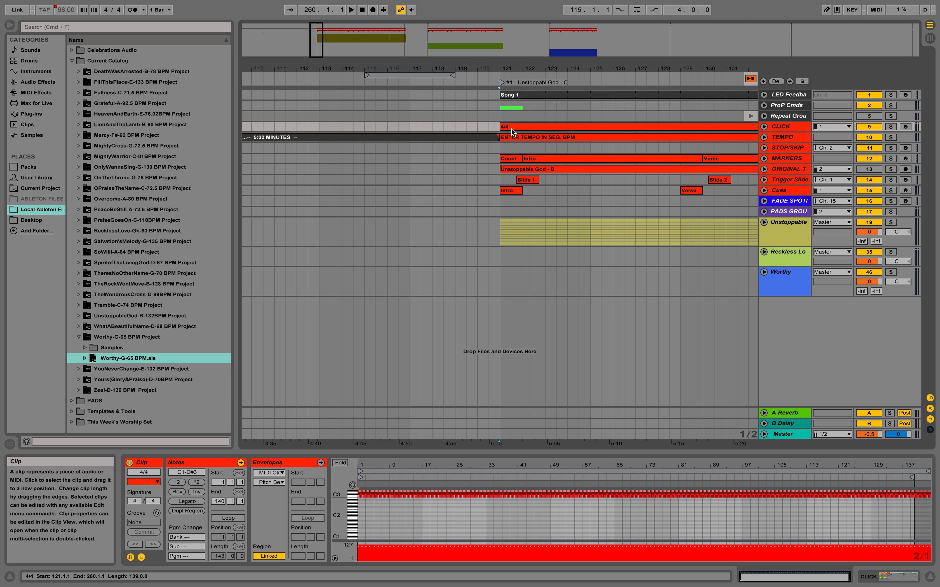
{"action": "left_click", "coordinate": [557, 171]}
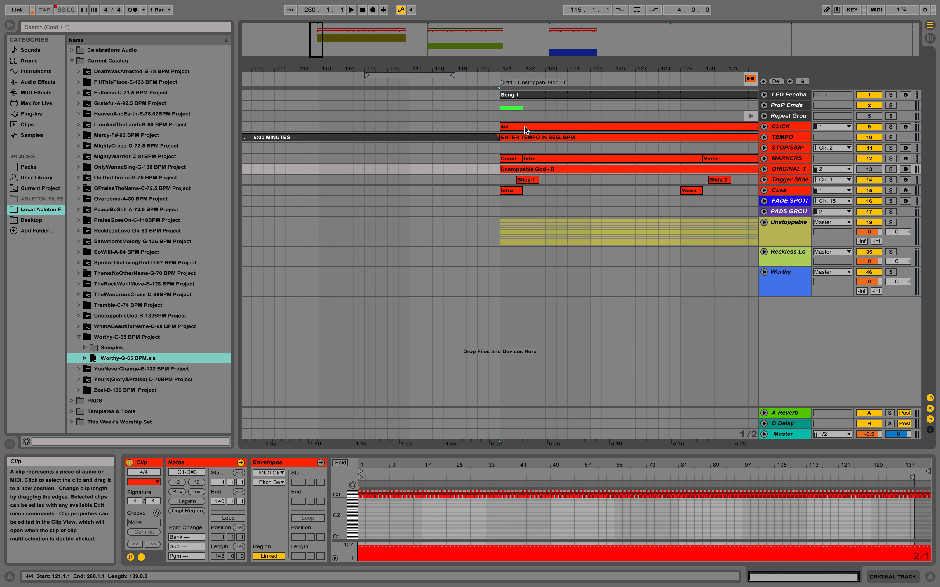
{"action": "left_click", "coordinate": [524, 125]}
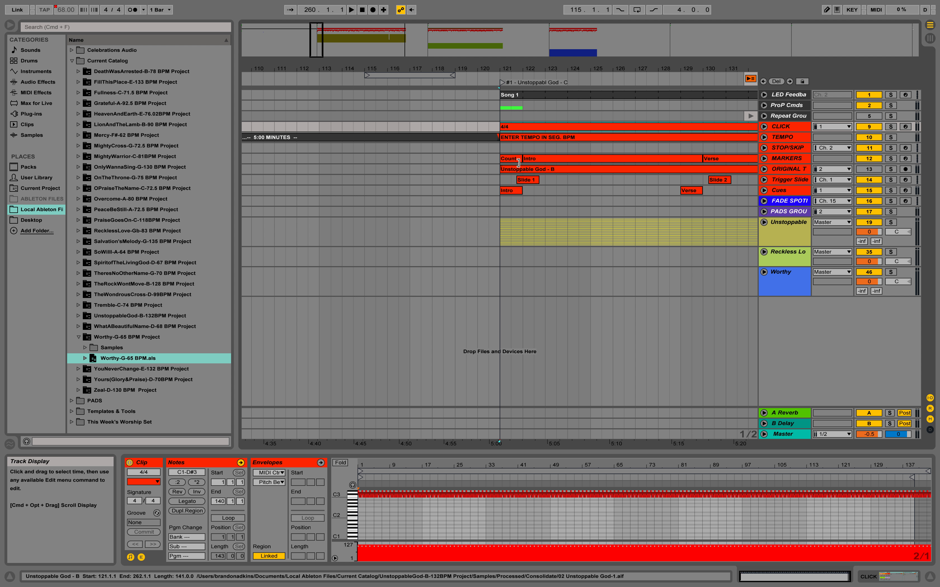
{"action": "key", "text": "alt+Right"}
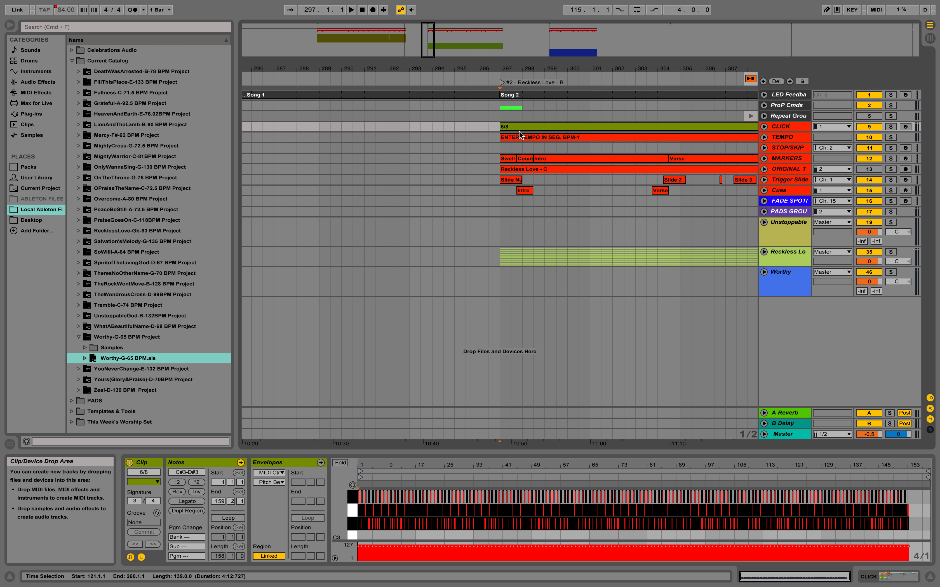
{"action": "left_click", "coordinate": [512, 127]}
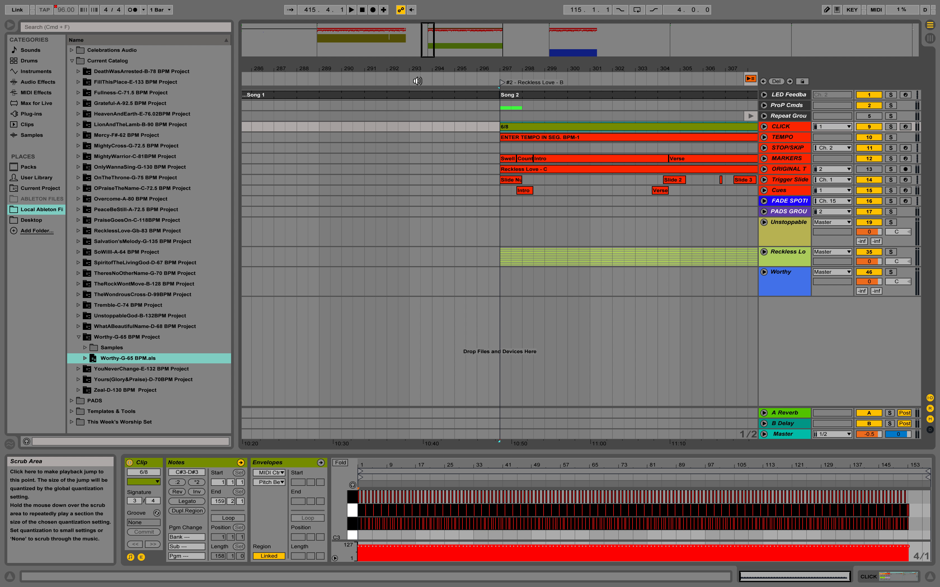
Step: Insert a 6/8 time signature change at the Reckless Love locator at bar 297
{"action": "left_click", "coordinate": [438, 80]}
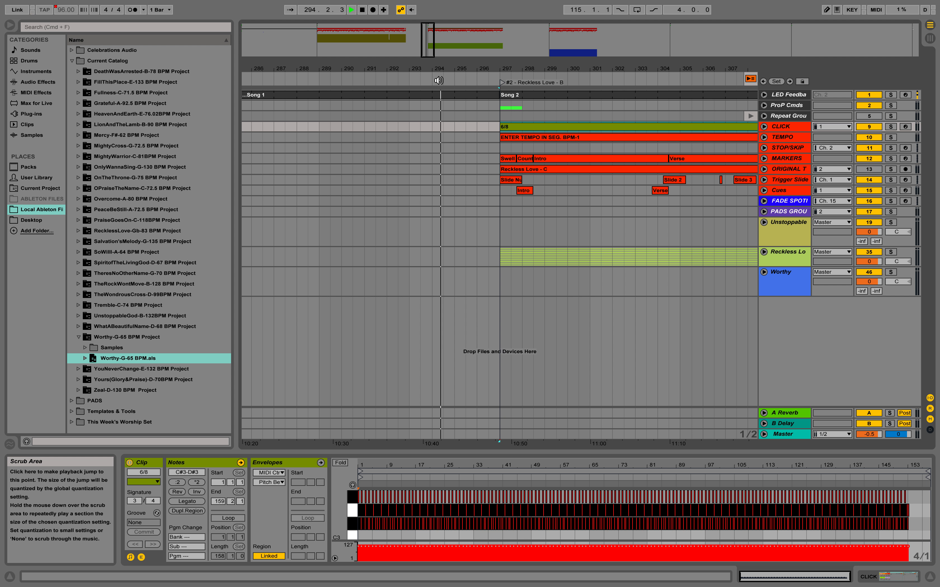
{"action": "key", "text": "space"}
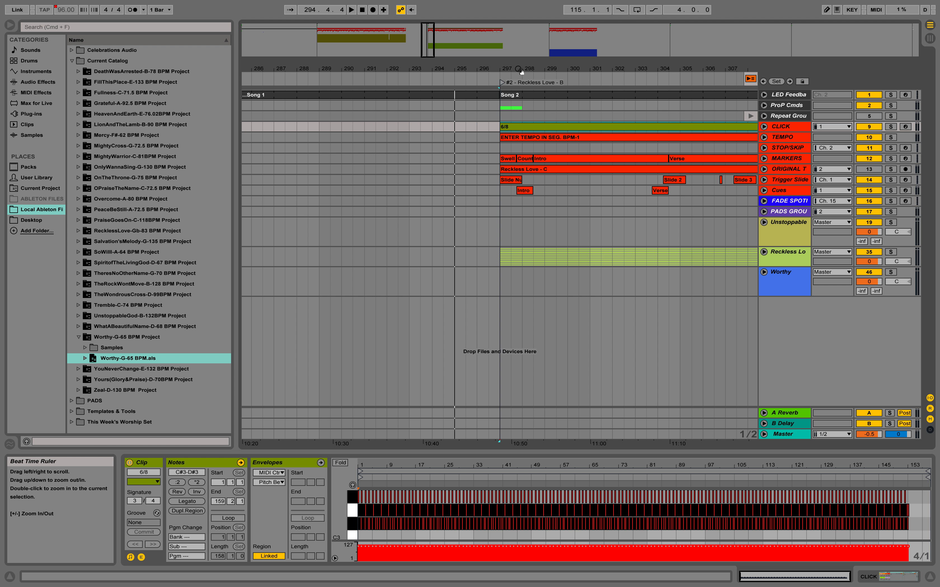
{"action": "right_click", "coordinate": [499, 75]}
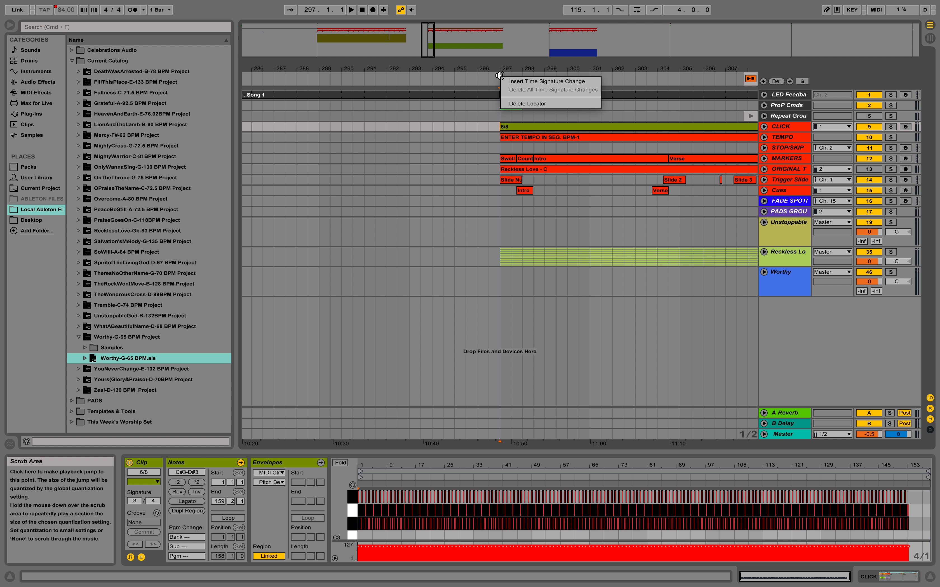
{"action": "left_click", "coordinate": [510, 81]}
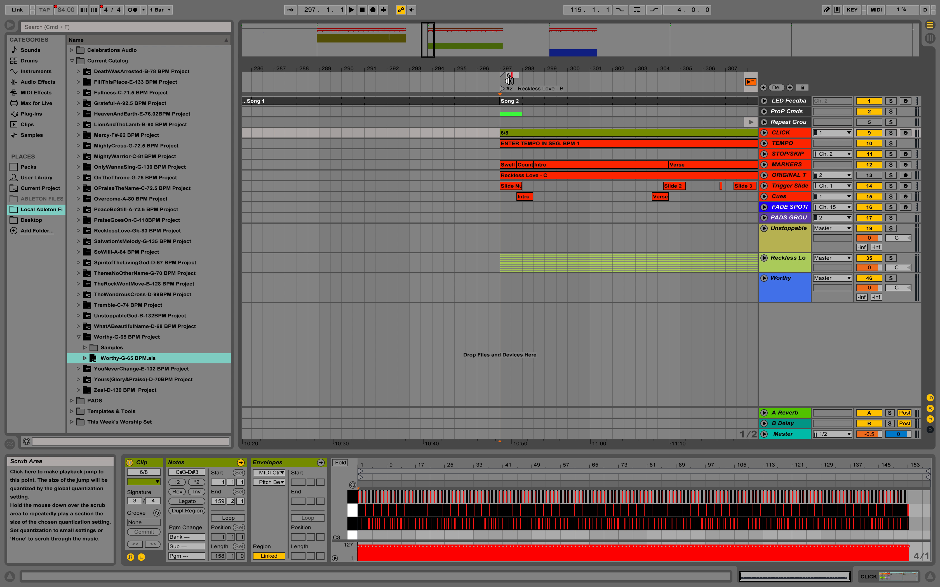
{"action": "key", "text": "Return"}
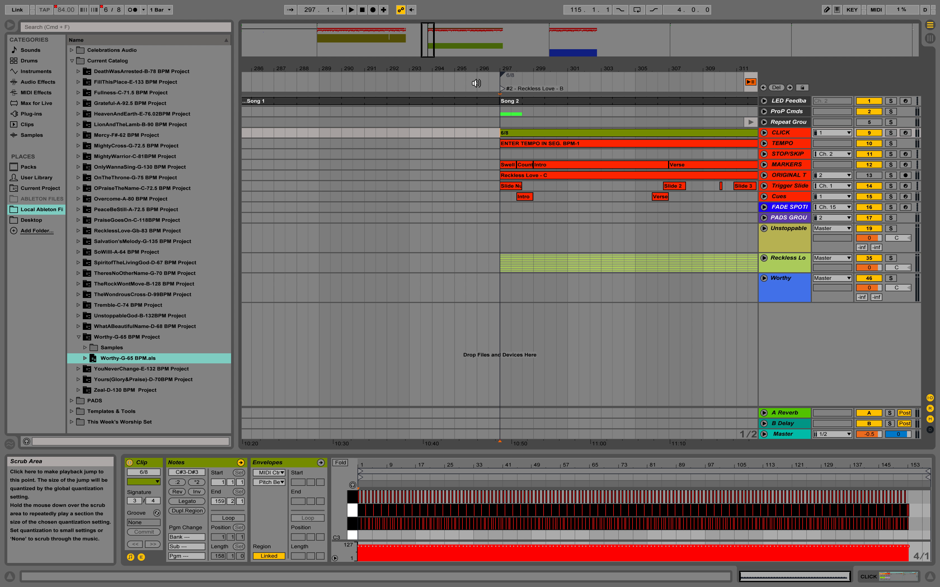
Step: Play the start of Reckless Love with the metronome on to check the 6/8 click, then switch the metronome off
{"action": "key", "text": "plus"}
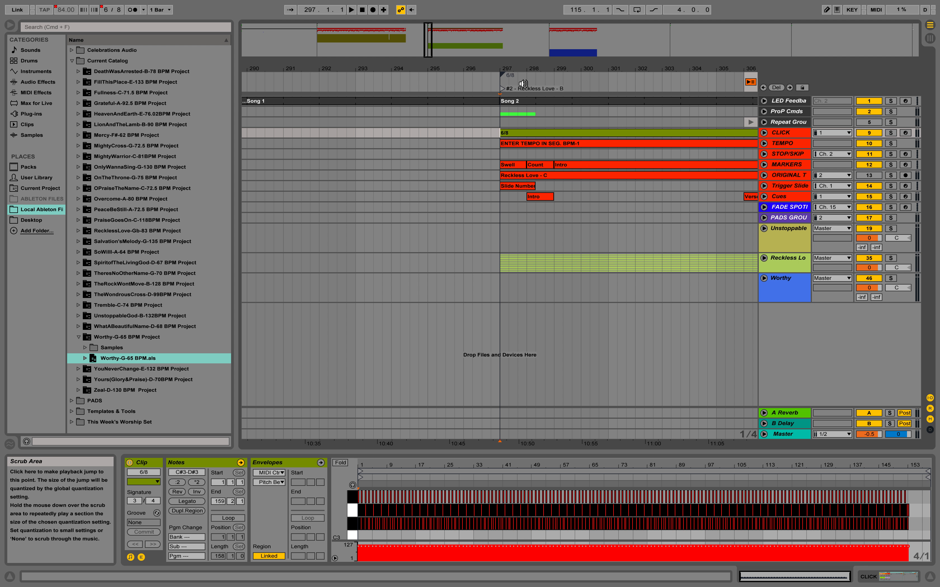
{"action": "key", "text": "plus"}
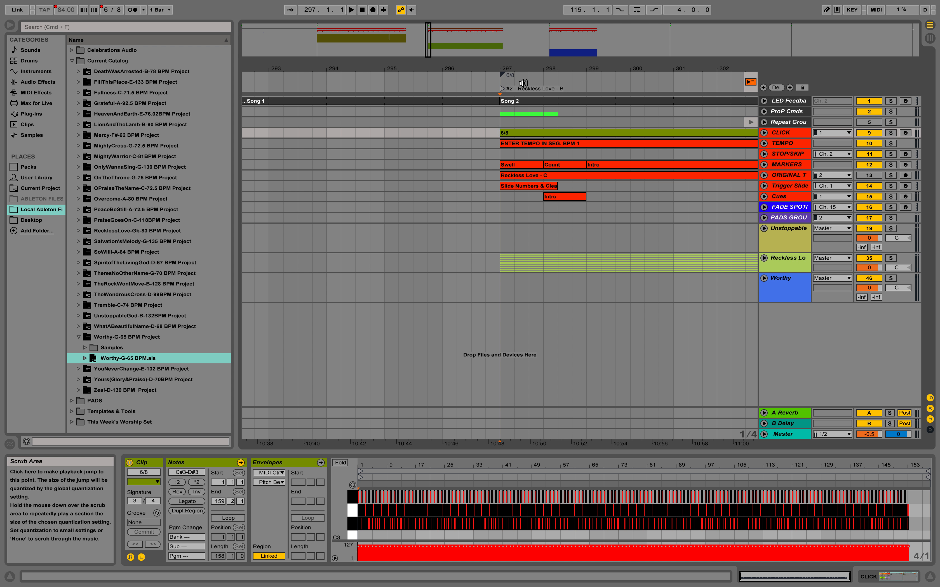
{"action": "key", "text": "plus"}
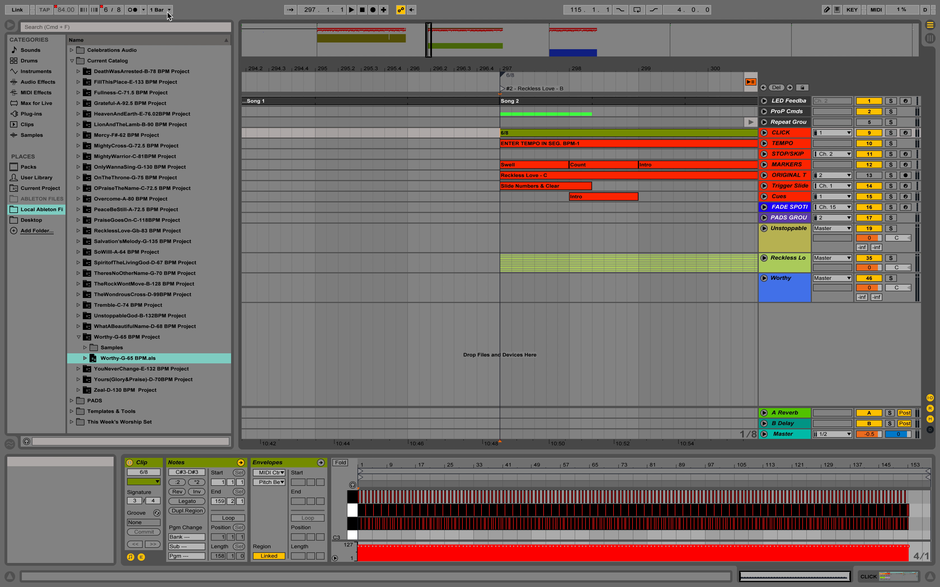
{"action": "left_click", "coordinate": [134, 15]}
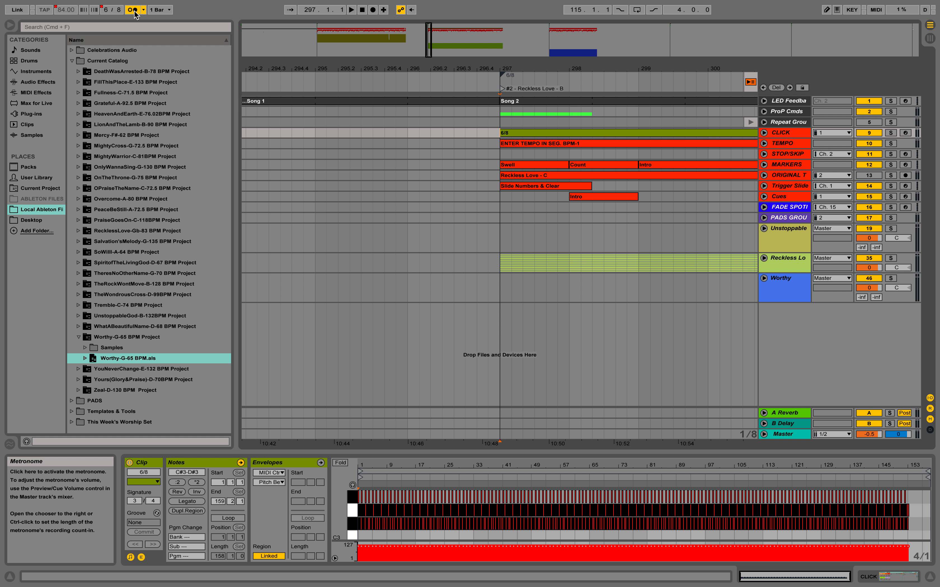
{"action": "key", "text": "space"}
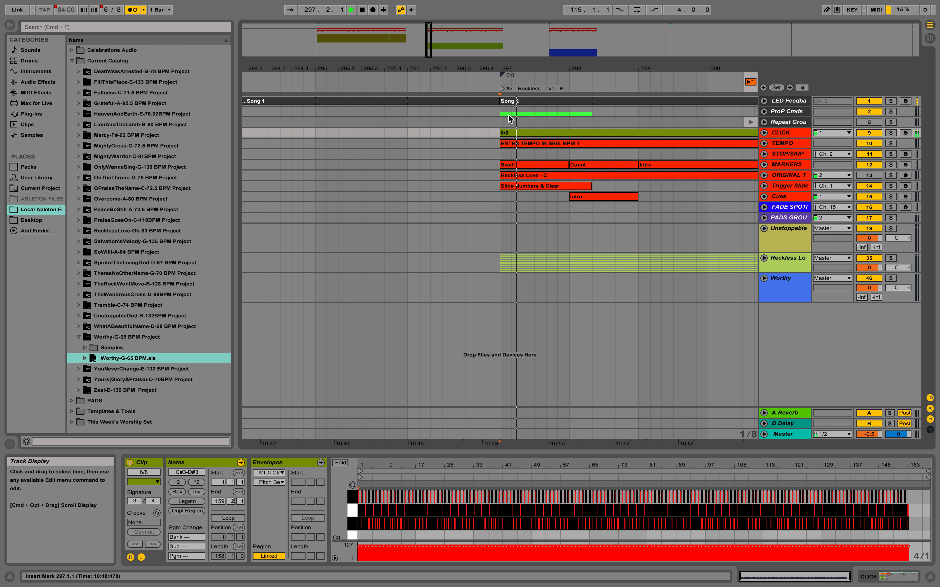
{"action": "key", "text": "space"}
{"action": "key", "text": "space"}
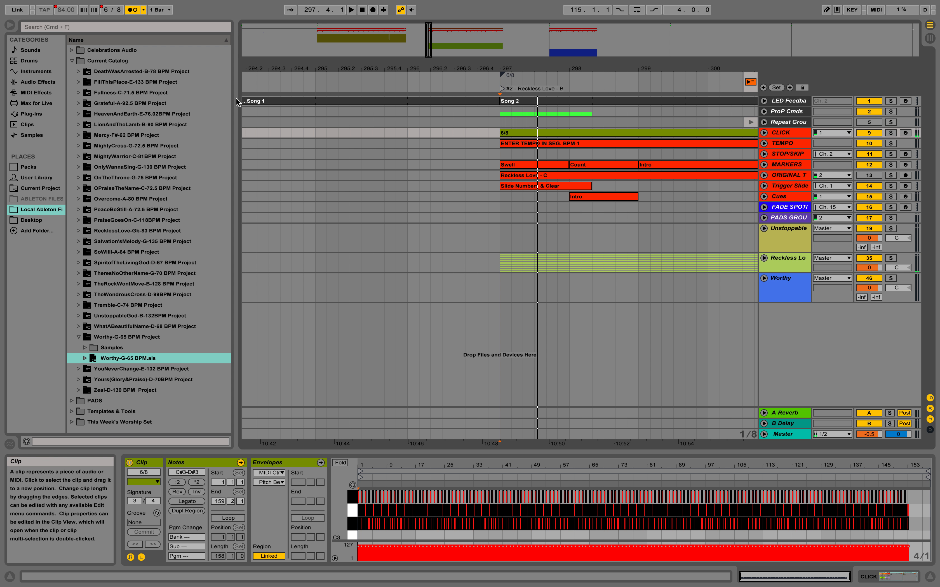
{"action": "left_click", "coordinate": [133, 10]}
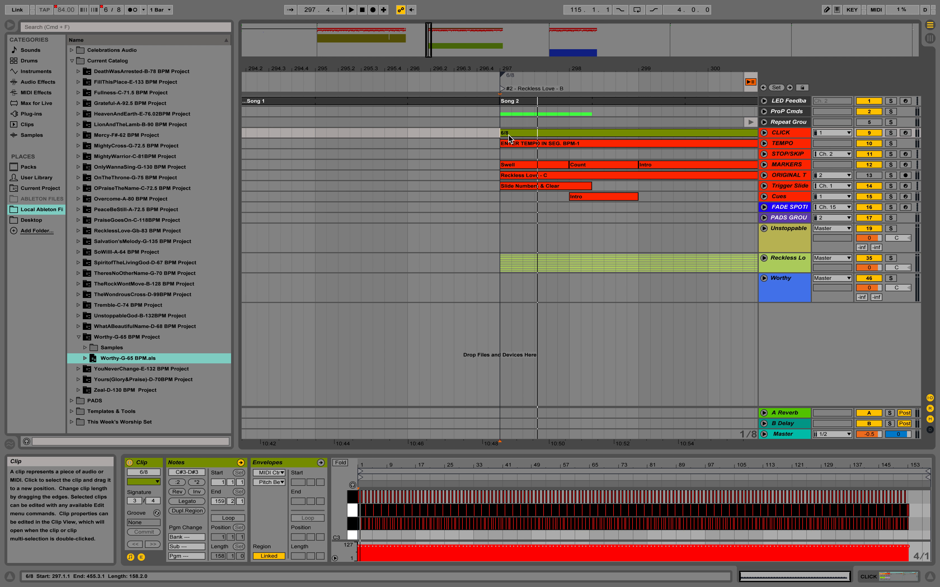
{"action": "key", "text": "space"}
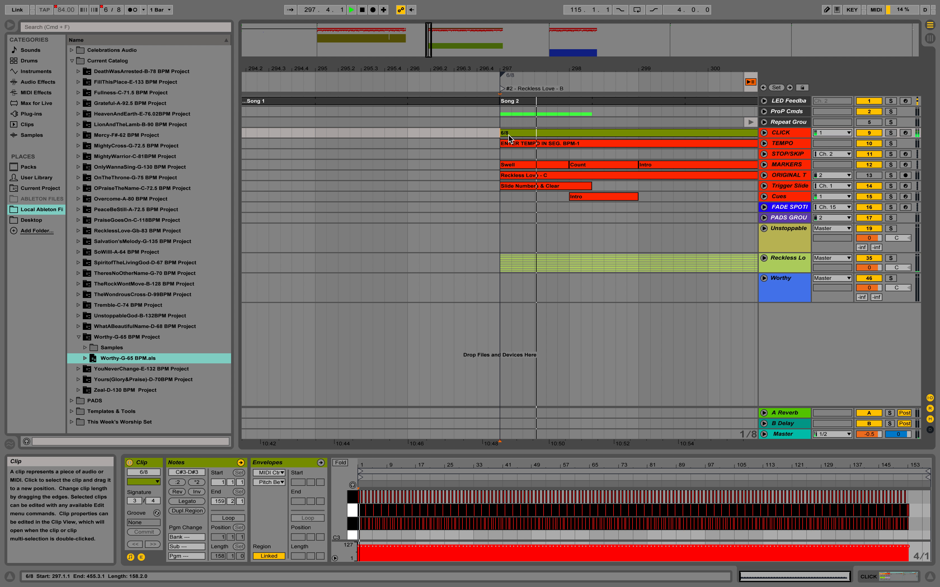
Step: Replay the start of Reckless Love with the click, then switch the metronome off and stop playback
{"action": "key", "text": "space"}
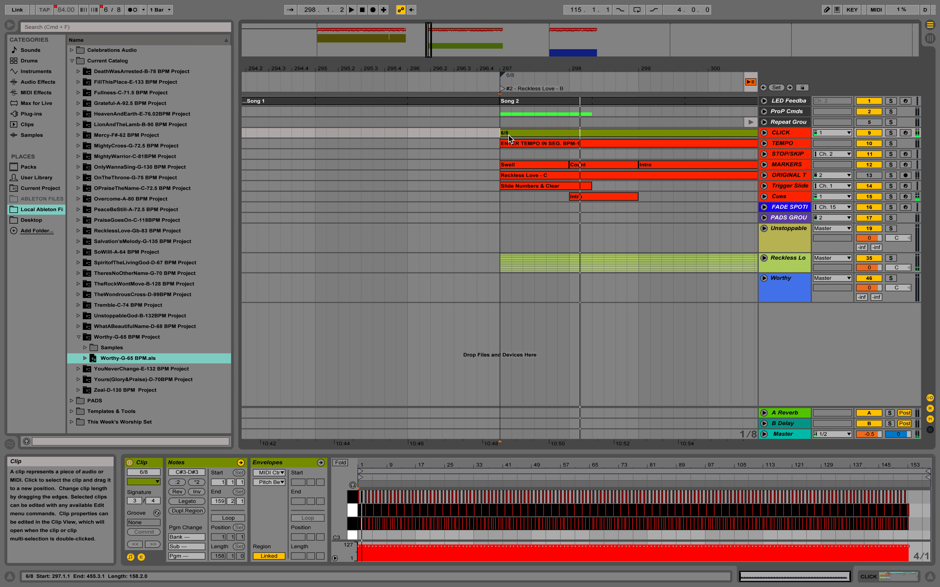
{"action": "key", "text": "space"}
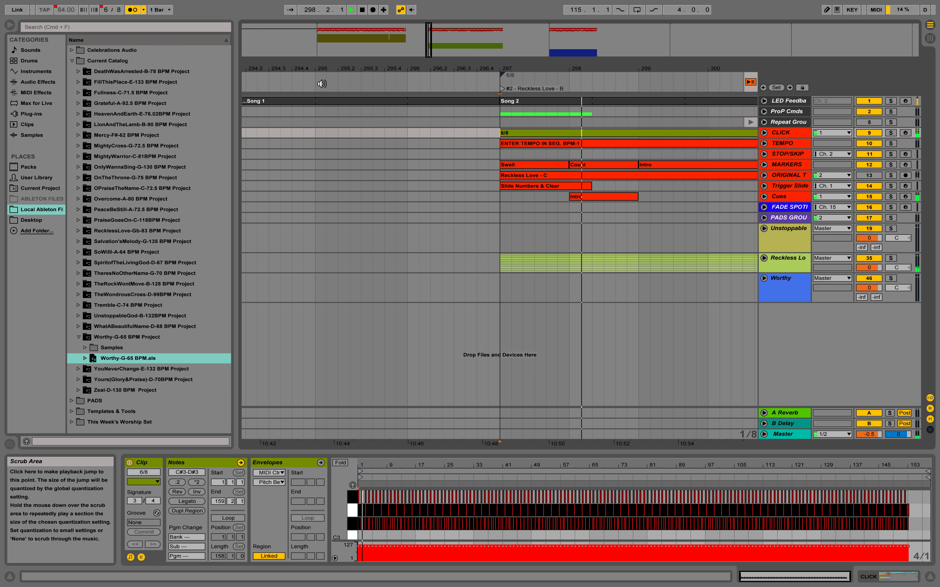
{"action": "left_click", "coordinate": [135, 10]}
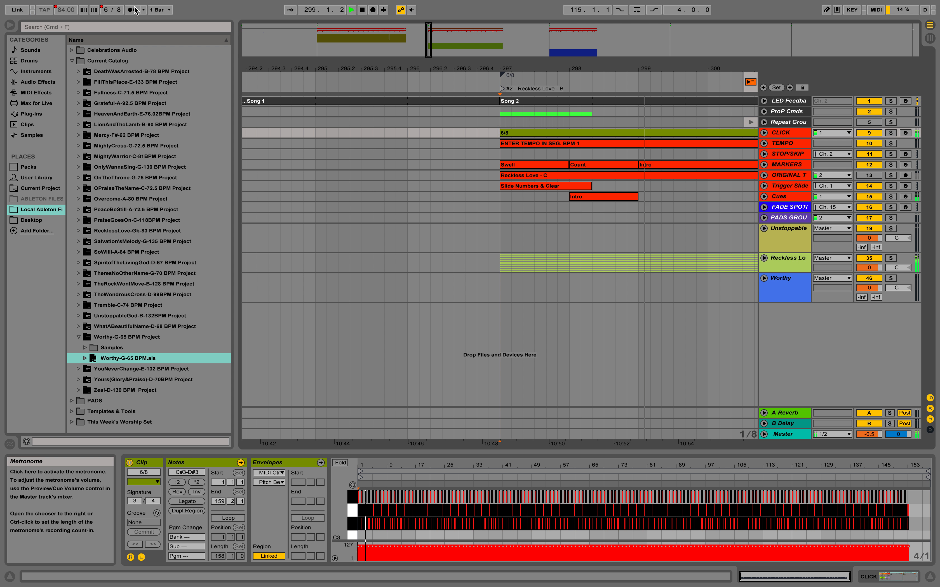
{"action": "key", "text": "space"}
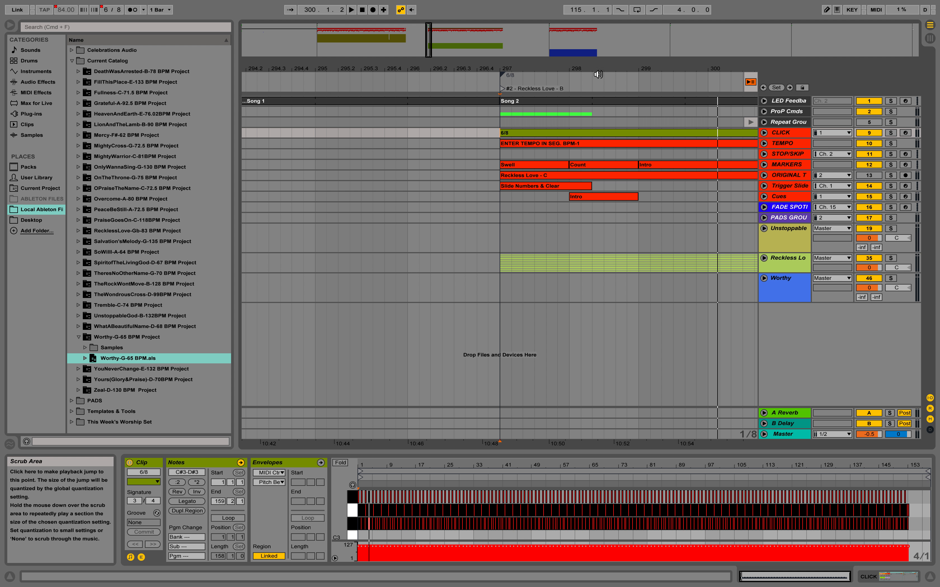
Step: Insert a 4/4 time signature change at the end of Reckless Love, then delete it again
{"action": "left_click", "coordinate": [501, 30]}
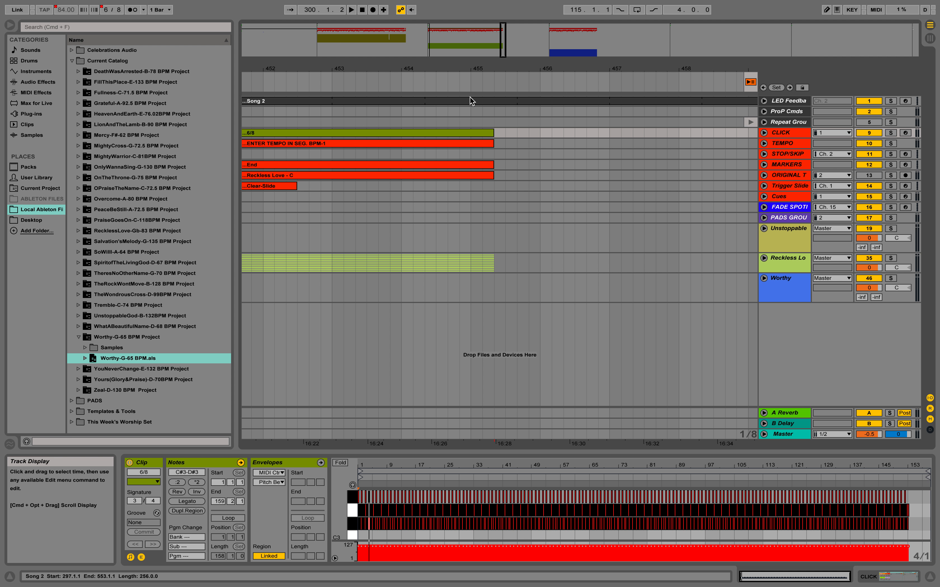
{"action": "left_click", "coordinate": [471, 186]}
{"action": "key", "text": "space"}
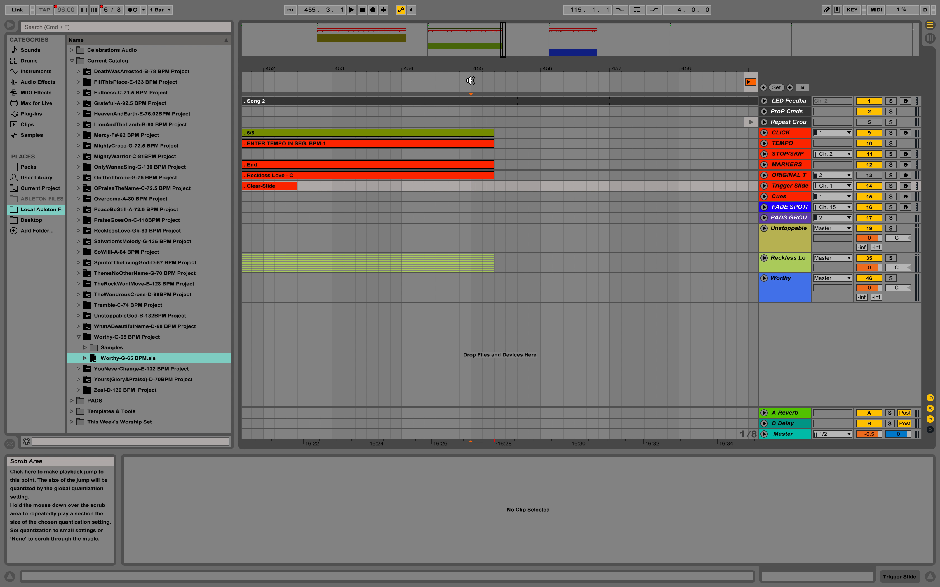
{"action": "right_click", "coordinate": [470, 80]}
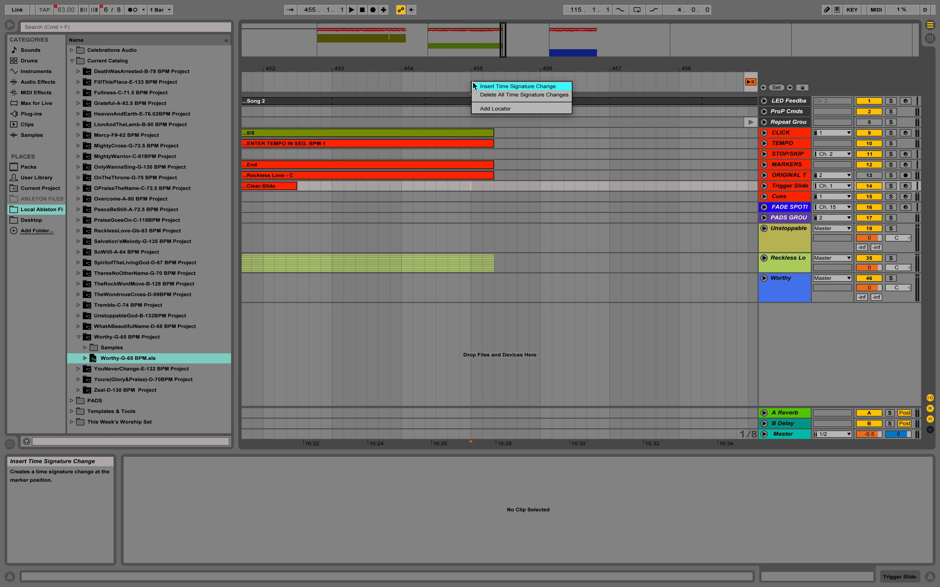
{"action": "left_click", "coordinate": [469, 204]}
{"action": "left_click", "coordinate": [494, 184]}
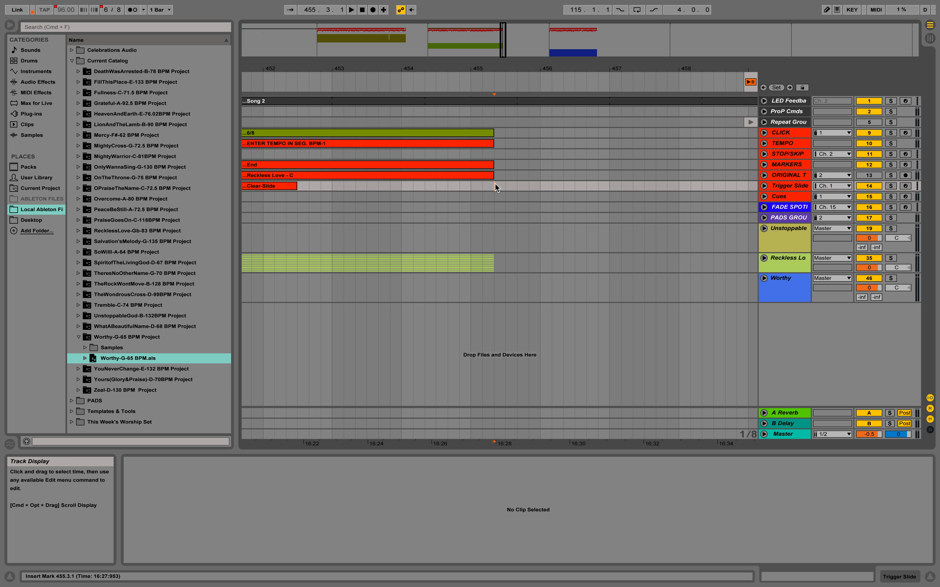
{"action": "right_click", "coordinate": [494, 79]}
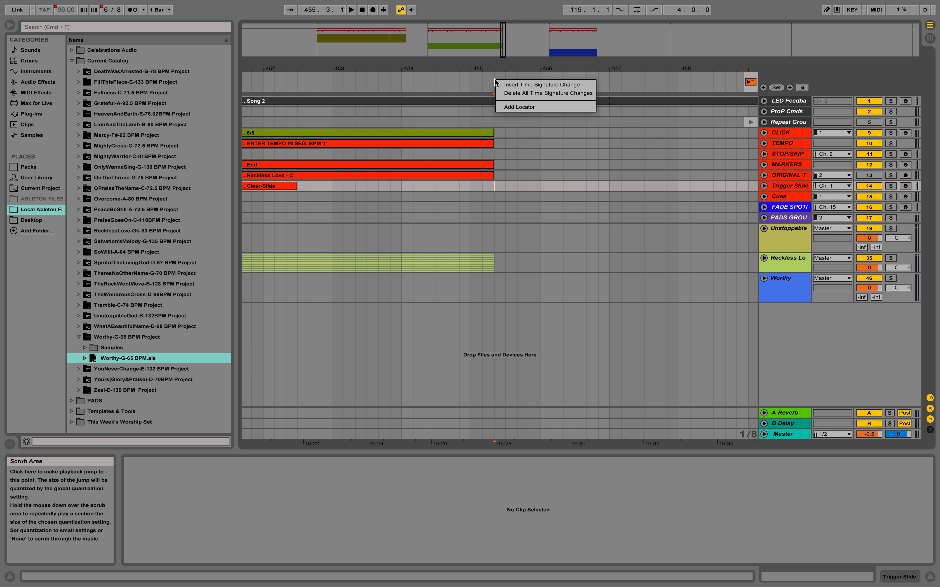
{"action": "left_click", "coordinate": [501, 84]}
{"action": "type", "text": "4/4"}
{"action": "key", "text": "Return"}
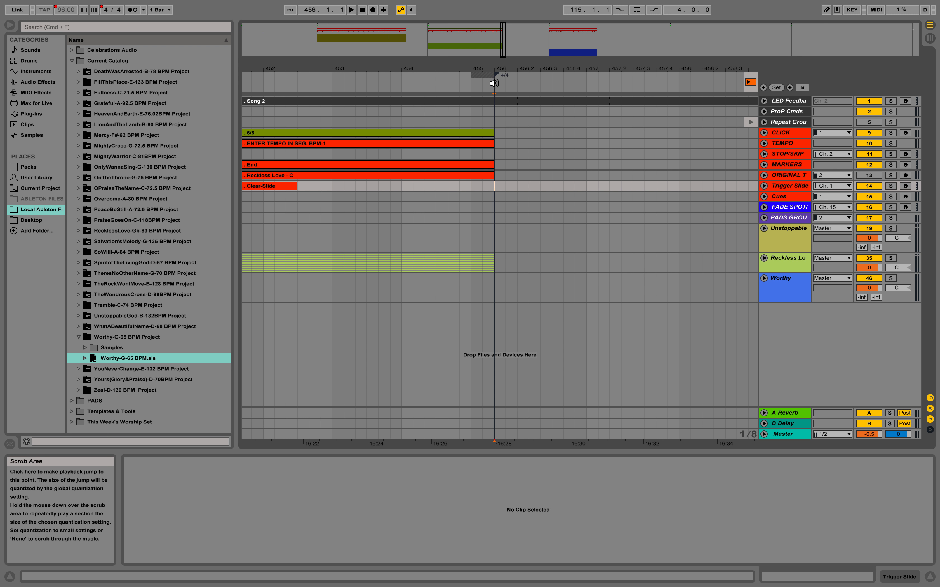
{"action": "right_click", "coordinate": [496, 84]}
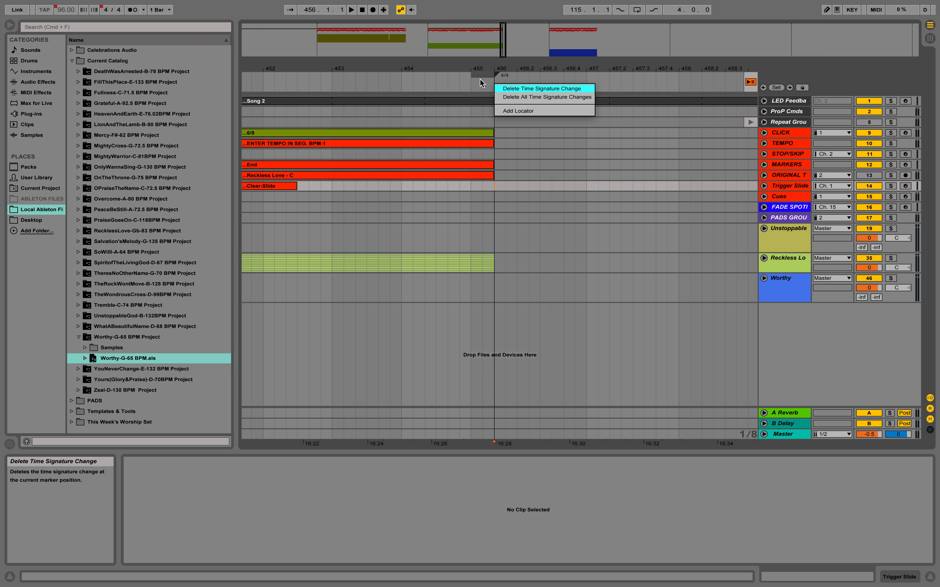
{"action": "left_click", "coordinate": [498, 88]}
Step: Insert a 4/4 time signature change and move it to bar 455, where Reckless Love ends
{"action": "right_click", "coordinate": [497, 78]}
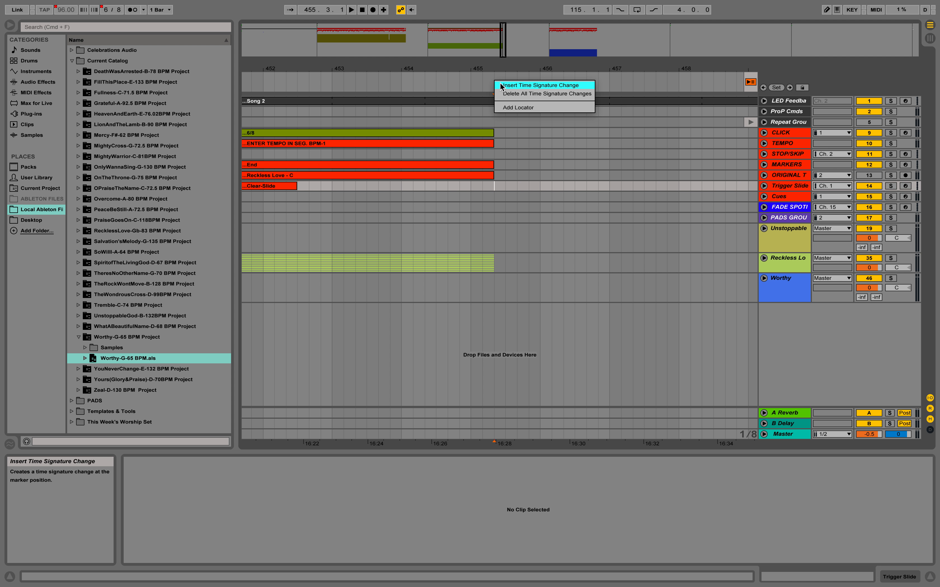
{"action": "left_click", "coordinate": [500, 84]}
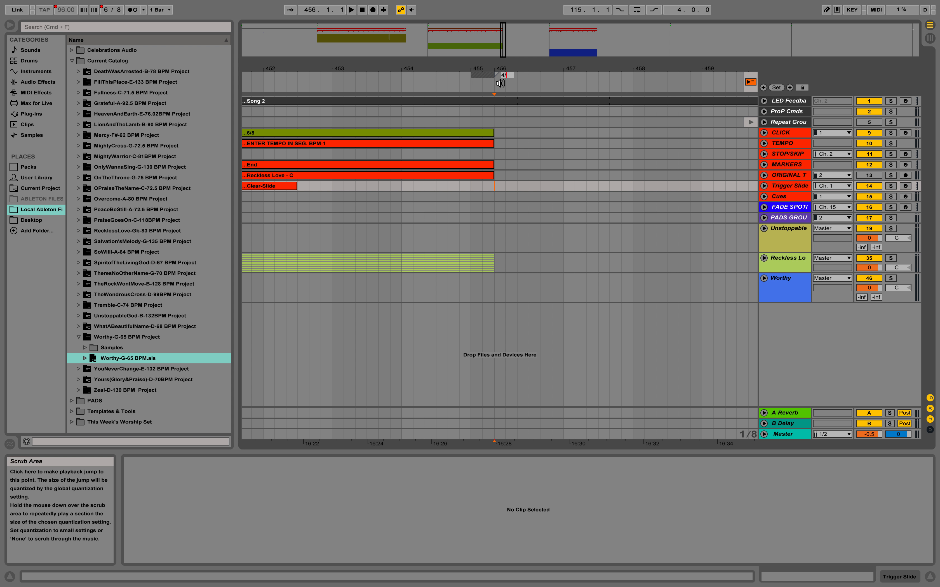
{"action": "type", "text": "4/4"}
{"action": "key", "text": "Return"}
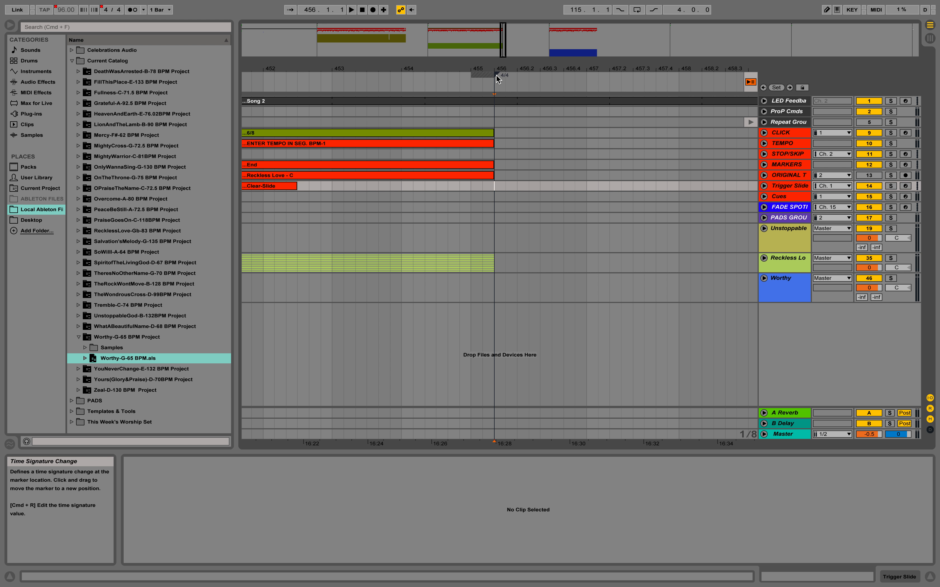
{"action": "left_click_drag", "start_coordinate": [497, 77], "coordinate": [475, 77]}
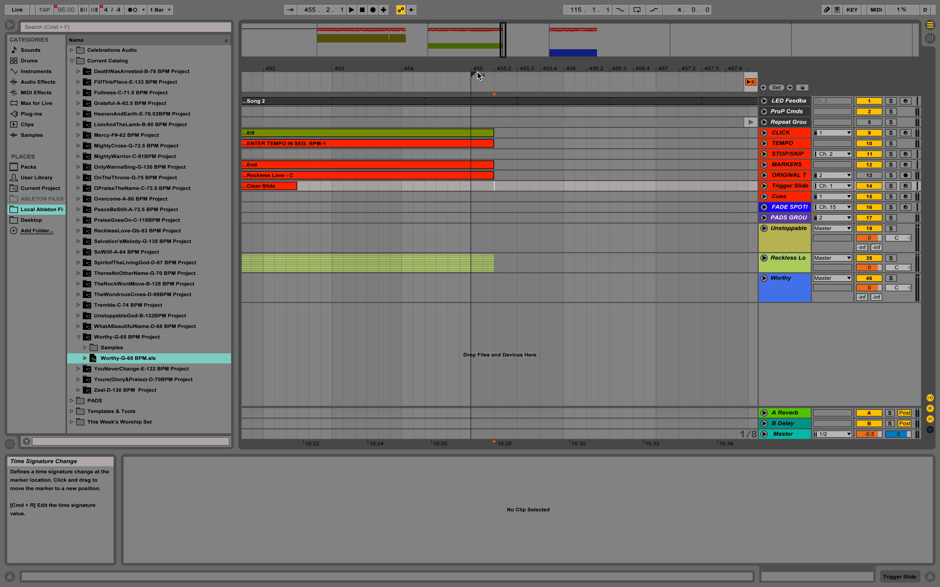
{"action": "left_click_drag", "start_coordinate": [472, 74], "coordinate": [493, 76]}
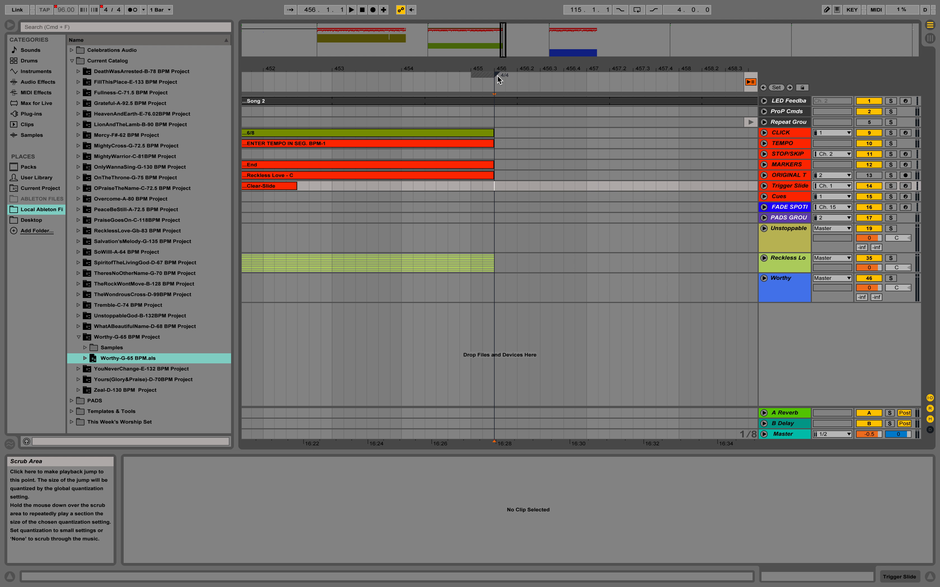
{"action": "left_click_drag", "start_coordinate": [498, 75], "coordinate": [476, 77]}
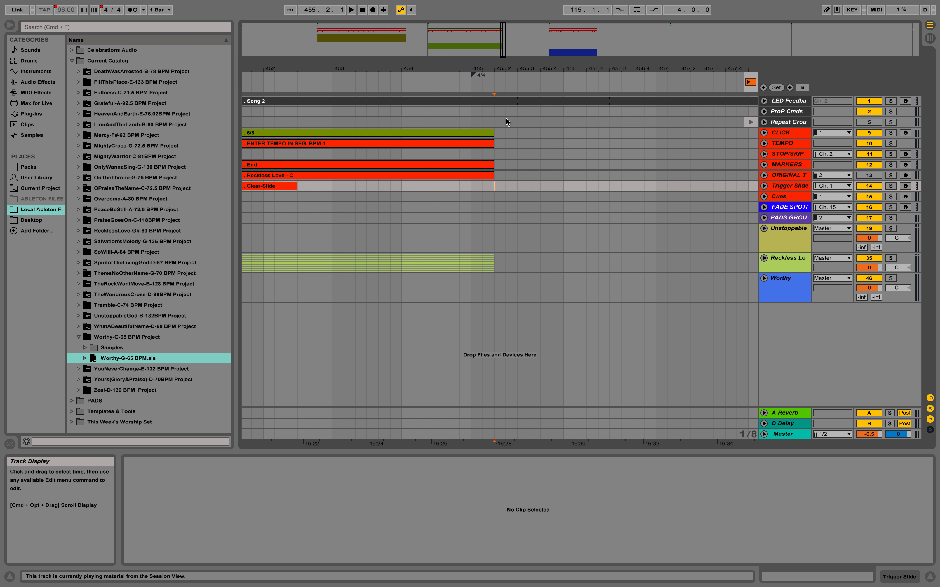
Step: Jump to the Worthy locator and play its start with the metronome on to compare the click track
{"action": "key", "text": "minus"}
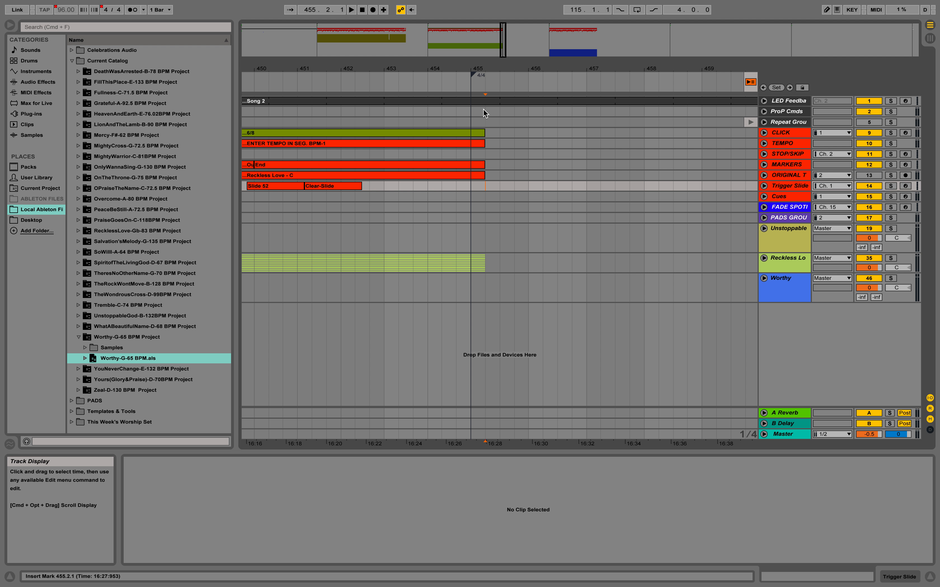
{"action": "key", "text": "alt+Right"}
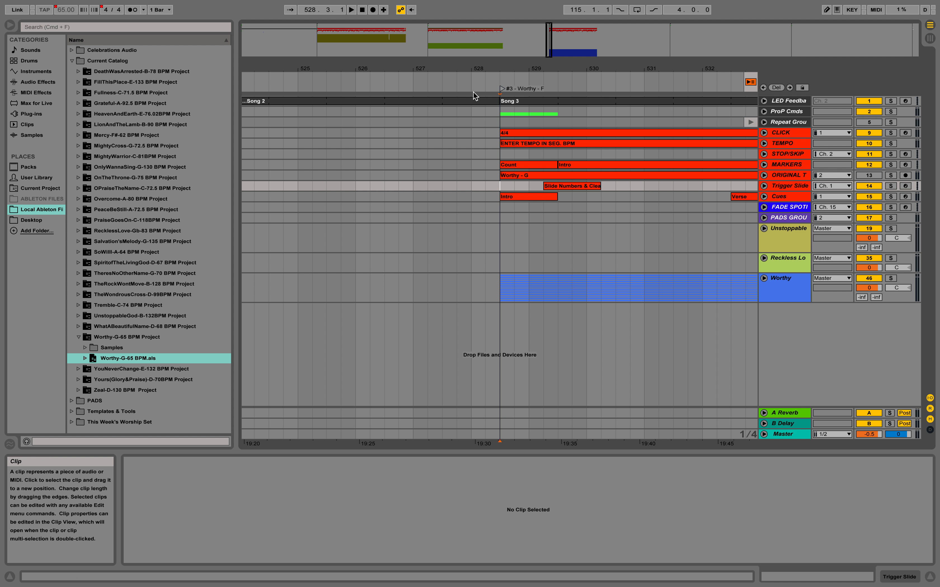
{"action": "left_click", "coordinate": [524, 131]}
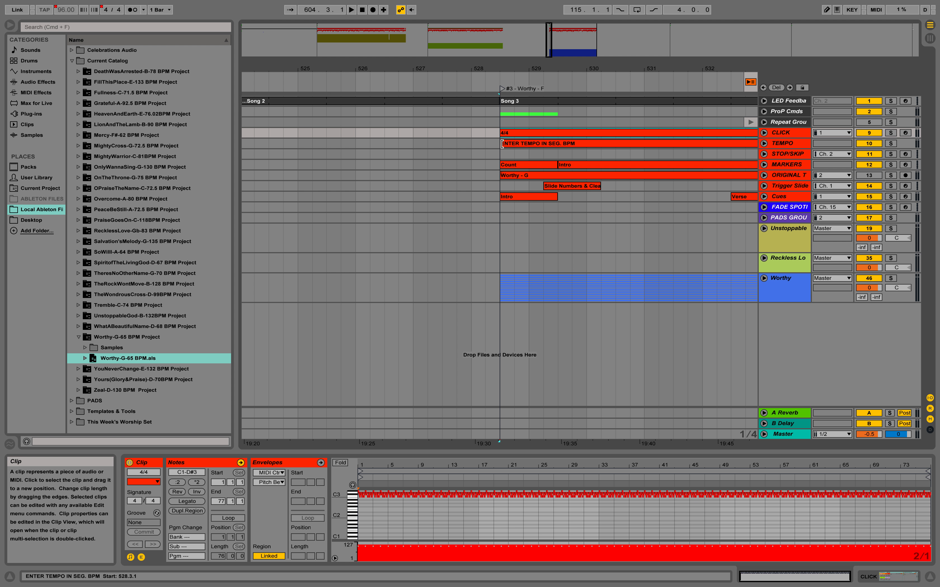
{"action": "left_click", "coordinate": [135, 10]}
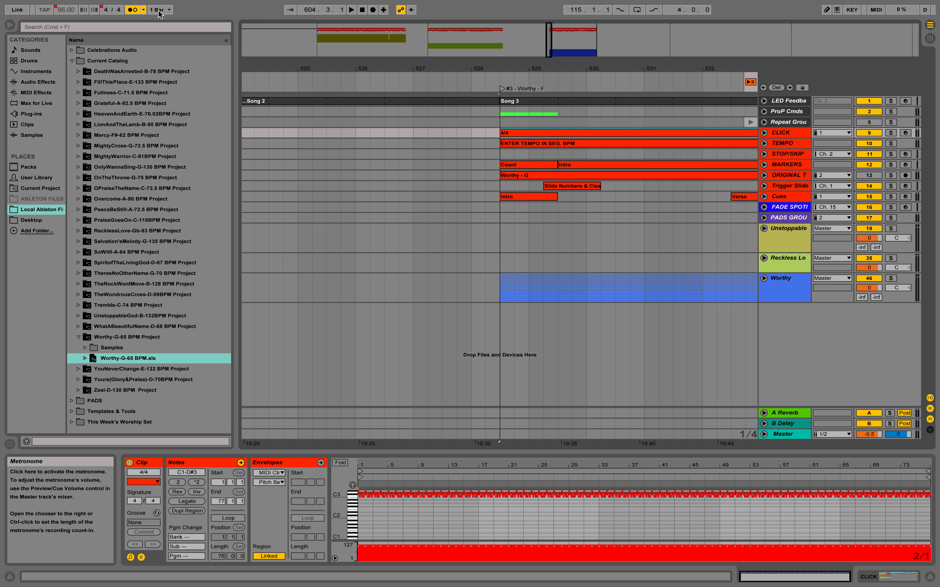
{"action": "left_click", "coordinate": [471, 133]}
{"action": "key", "text": "space"}
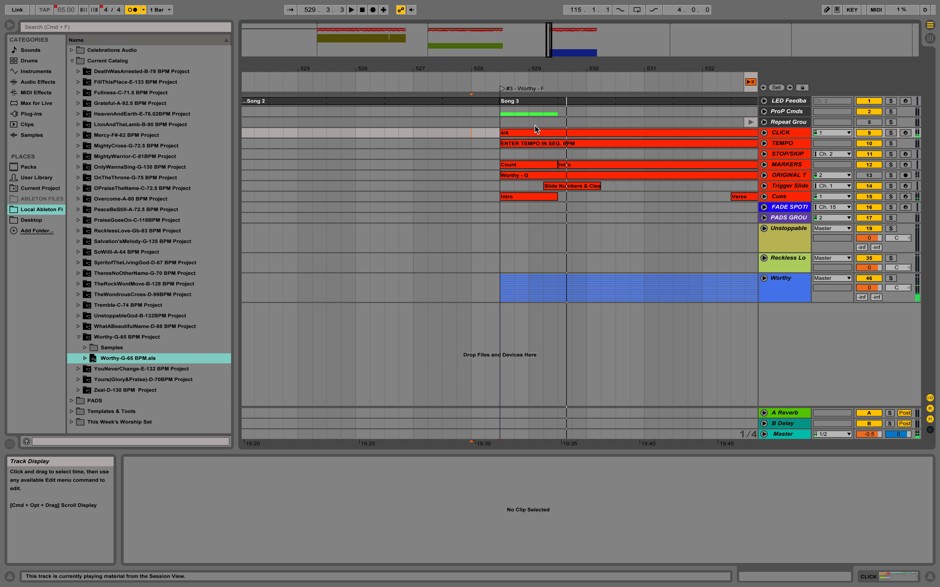
{"action": "left_click", "coordinate": [526, 123]}
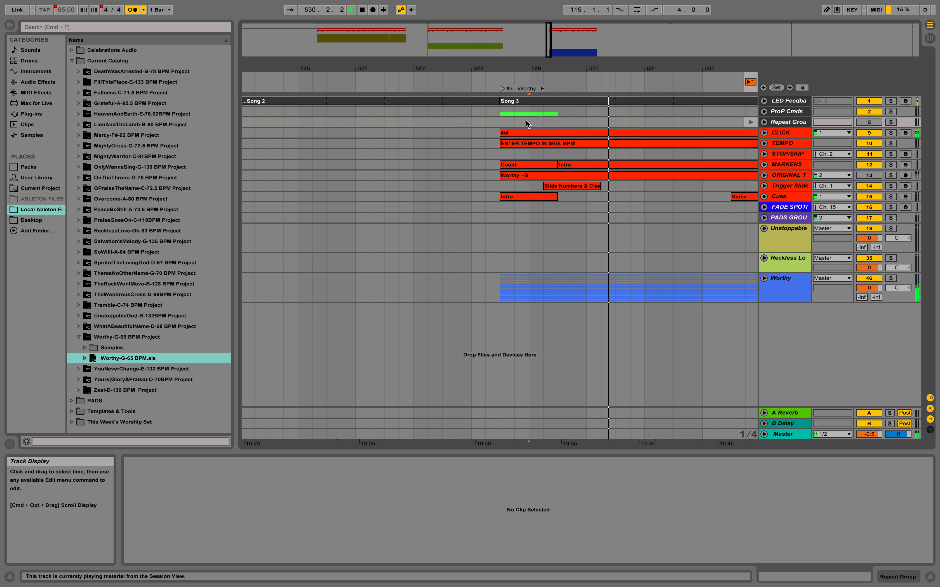
{"action": "key", "text": "space"}
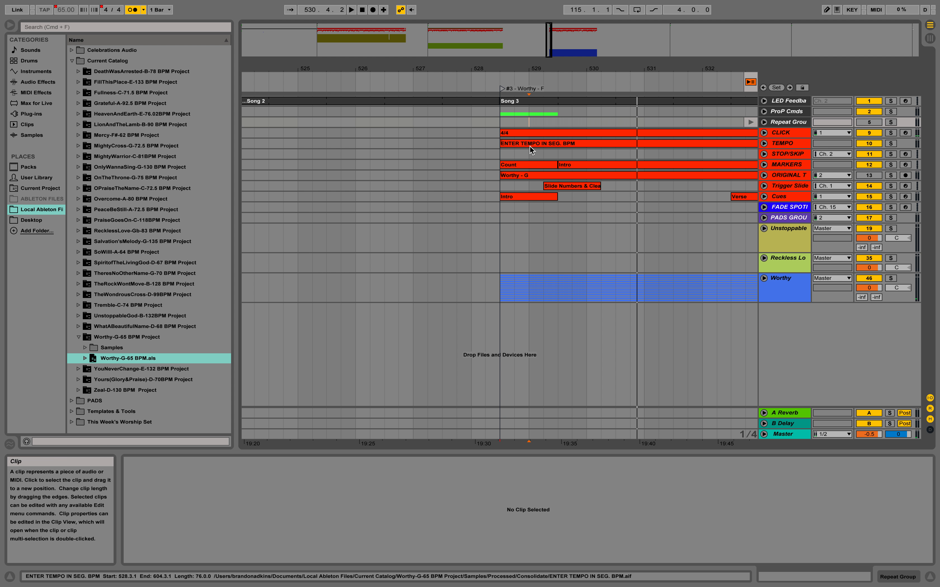
{"action": "left_click", "coordinate": [523, 132]}
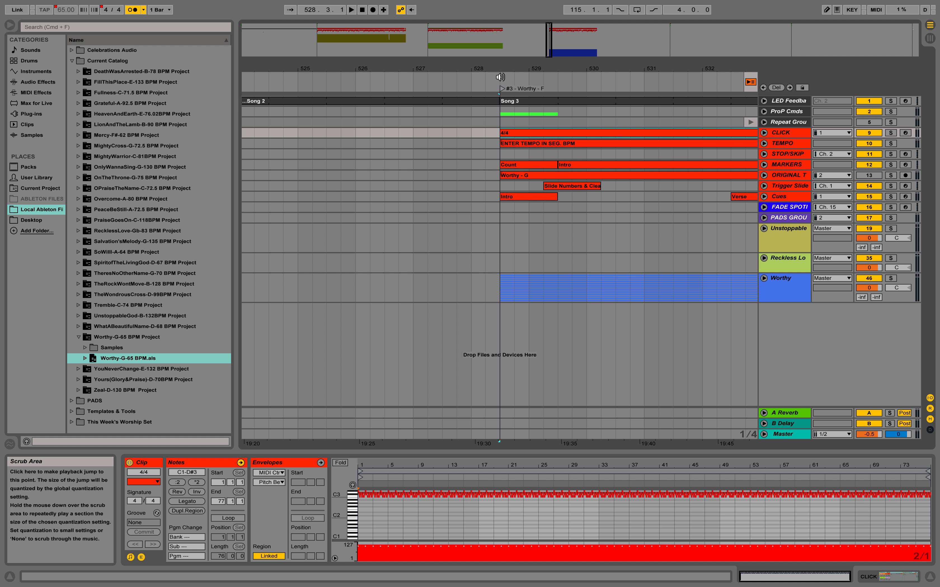
{"action": "left_click", "coordinate": [472, 79]}
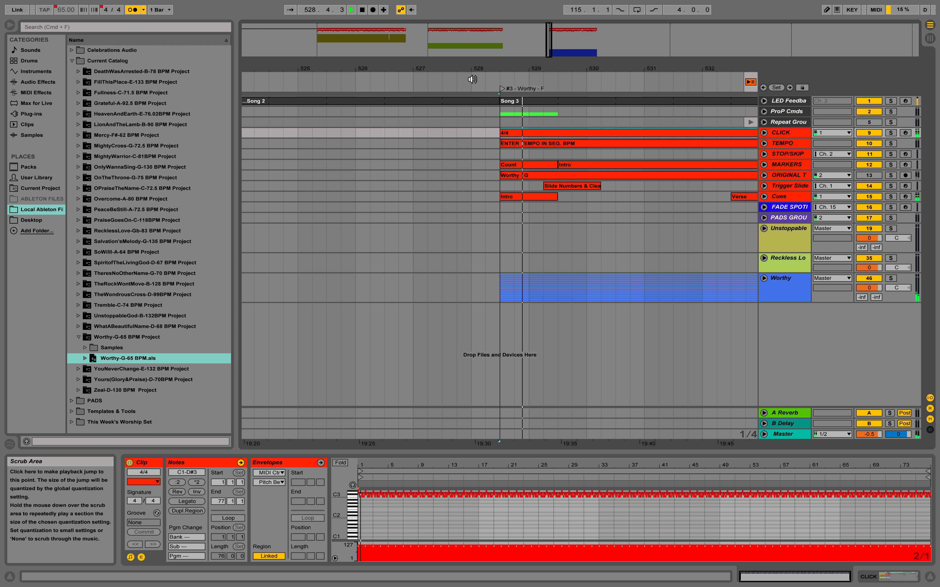
{"action": "key", "text": "space"}
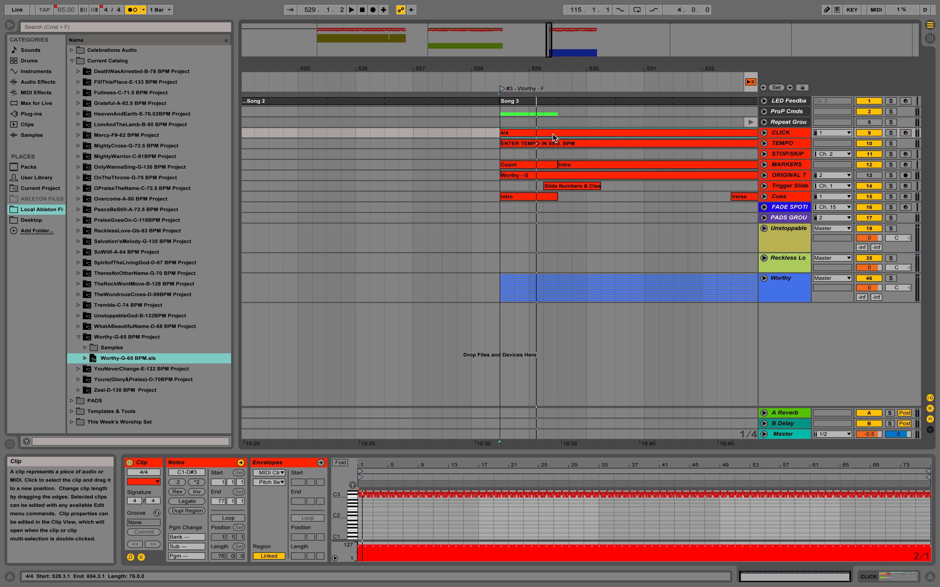
{"action": "right_click", "coordinate": [499, 77]}
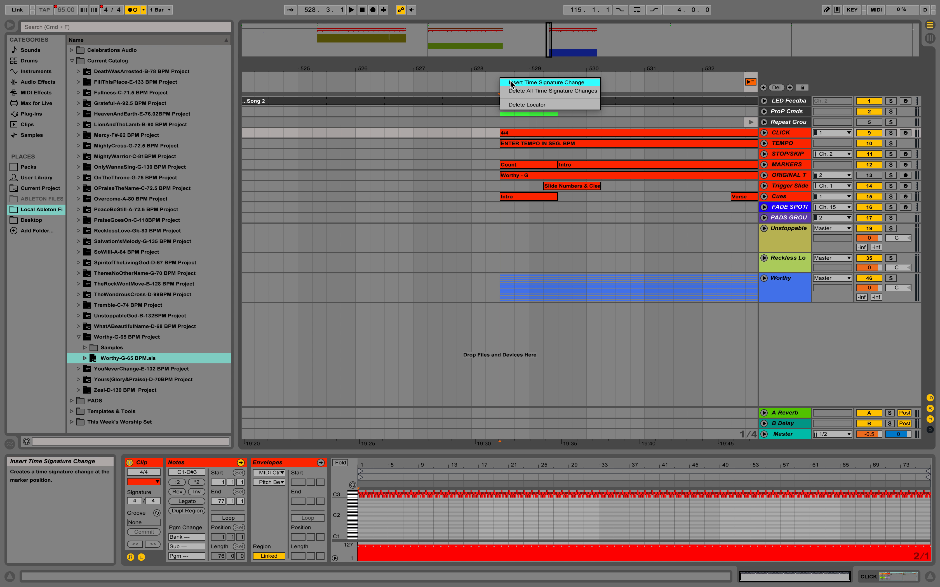
{"action": "left_click", "coordinate": [510, 81]}
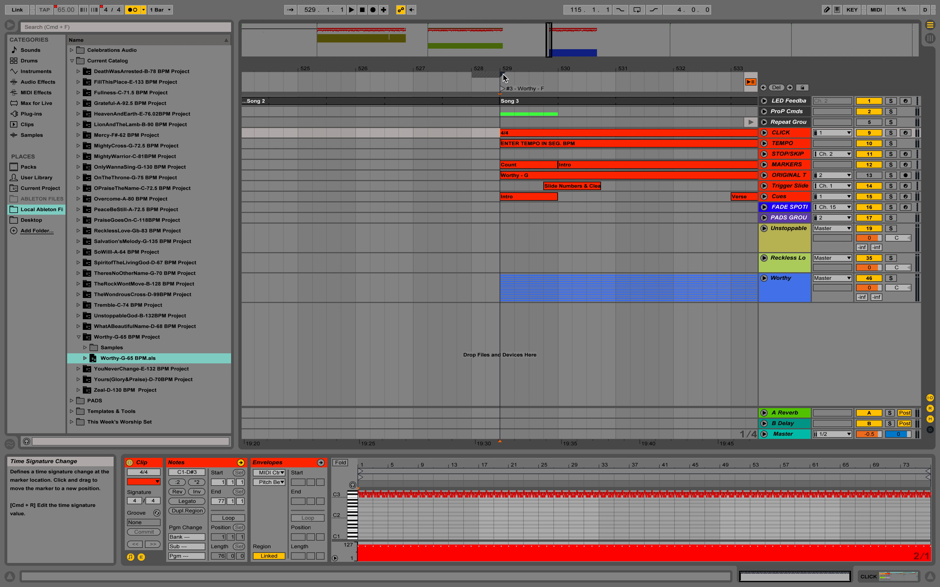
{"action": "key", "text": "Delete"}
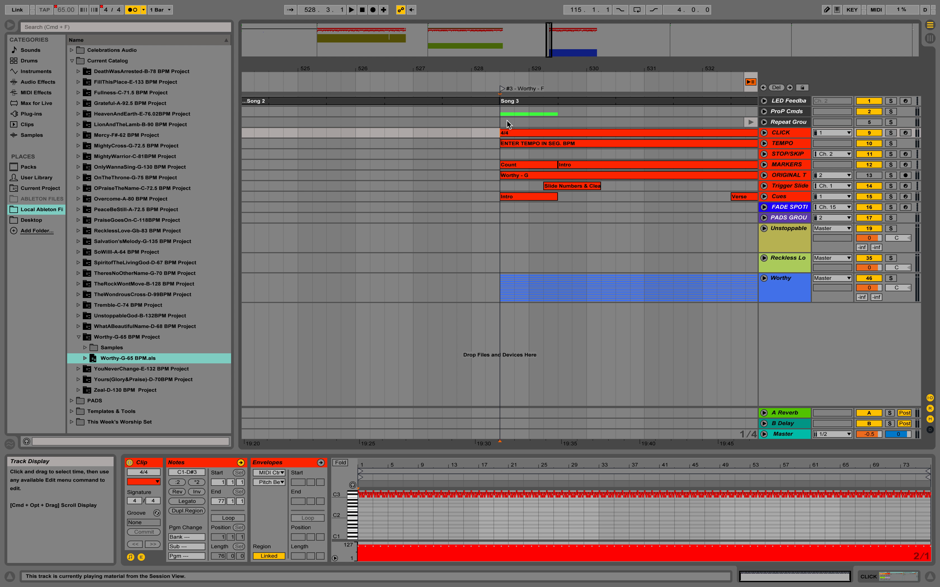
Step: Try moving the Worthy CLICK and TEMPO clips earlier, then move them back to their start
{"action": "left_click_drag", "start_coordinate": [510, 133], "coordinate": [488, 147]}
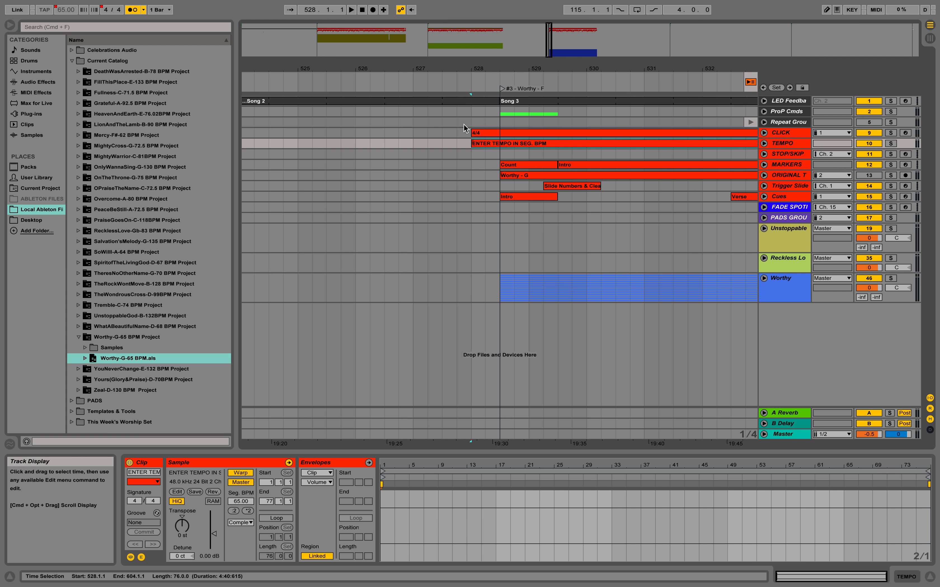
{"action": "mouse_move", "coordinate": [502, 89]}
{"action": "left_mouse_down"}
{"action": "mouse_move", "coordinate": [473, 89]}
{"action": "mouse_move", "coordinate": [468, 101]}
{"action": "mouse_move", "coordinate": [500, 101]}
{"action": "mouse_move", "coordinate": [502, 89]}
{"action": "left_mouse_up"}
{"action": "left_click", "coordinate": [502, 101]}
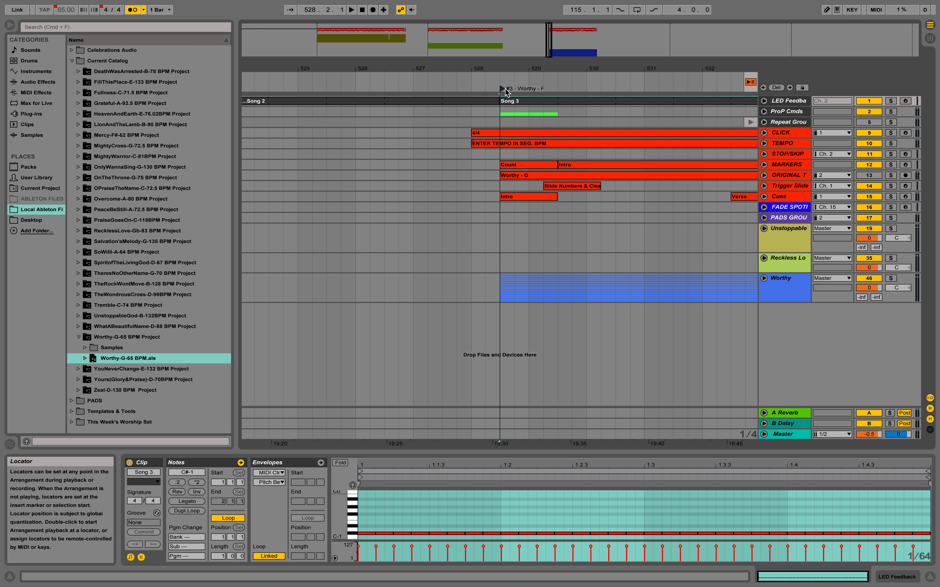
{"action": "left_click", "coordinate": [487, 131]}
{"action": "left_click", "coordinate": [487, 143], "text": "shift"}
{"action": "left_click_drag", "start_coordinate": [490, 134], "coordinate": [512, 134]}
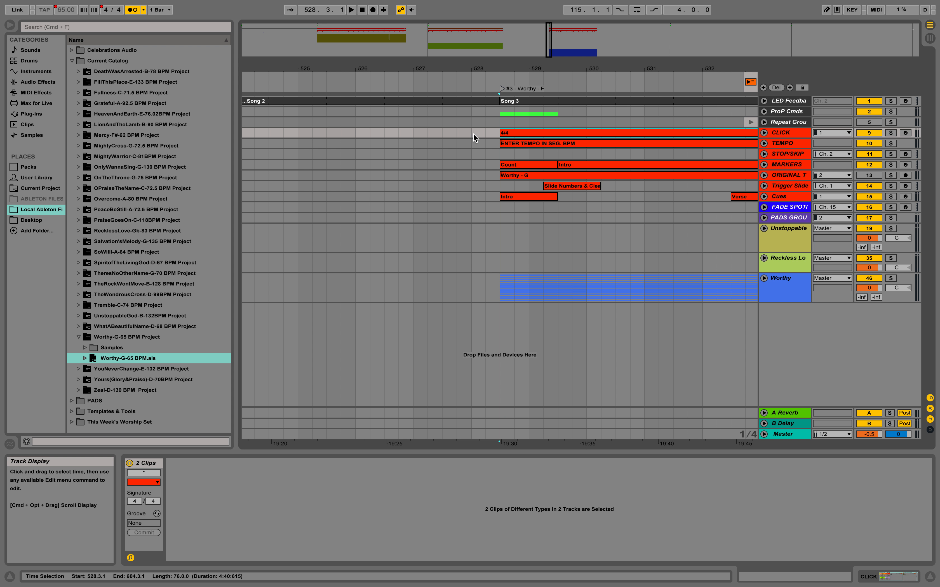
Step: Turn off the metronome and delete the empty time before the Worthy song so it starts right after Reckless Love
{"action": "left_click", "coordinate": [132, 9]}
{"action": "left_click_drag", "start_coordinate": [472, 135], "coordinate": [496, 136]}
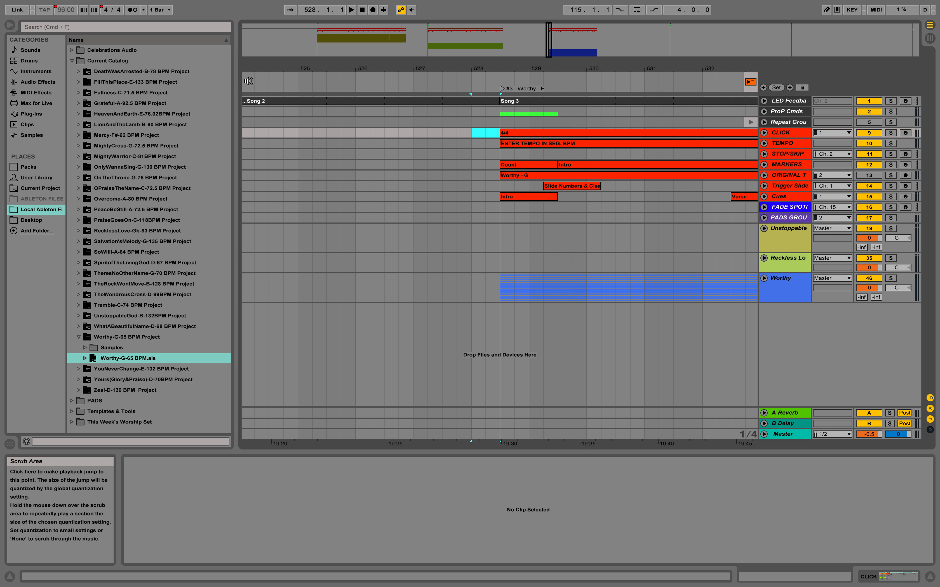
{"action": "left_click", "coordinate": [89, 6]}
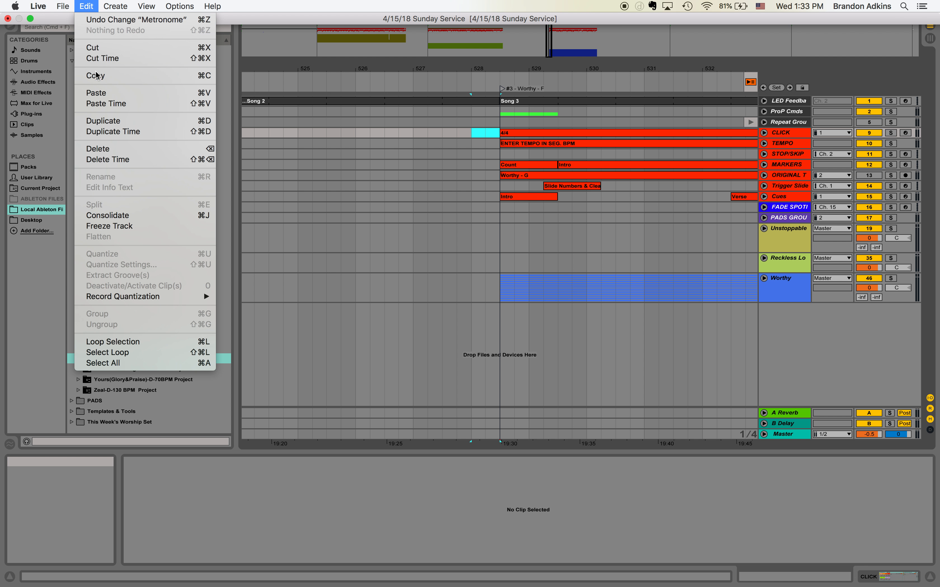
{"action": "left_click", "coordinate": [112, 160]}
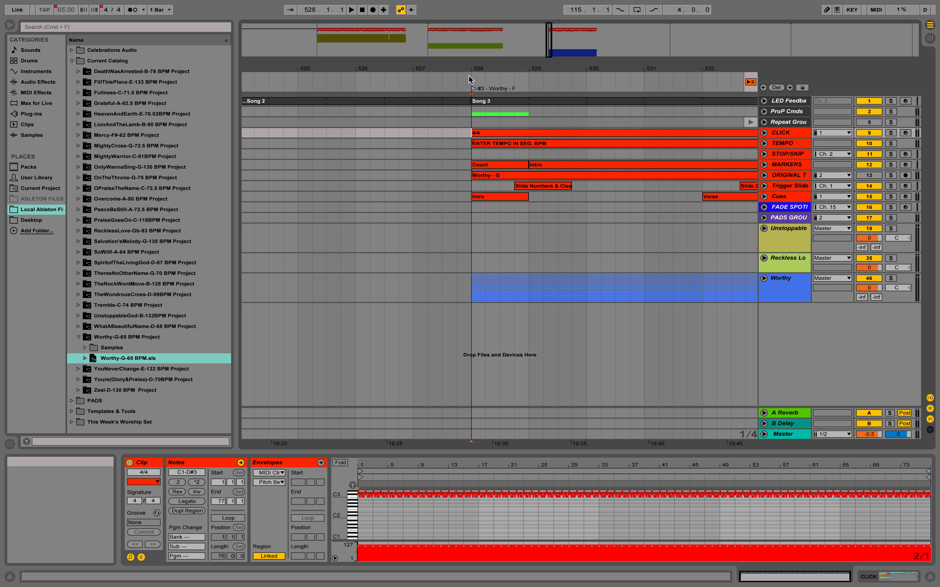
{"action": "left_click_drag", "start_coordinate": [472, 122], "coordinate": [500, 122]}
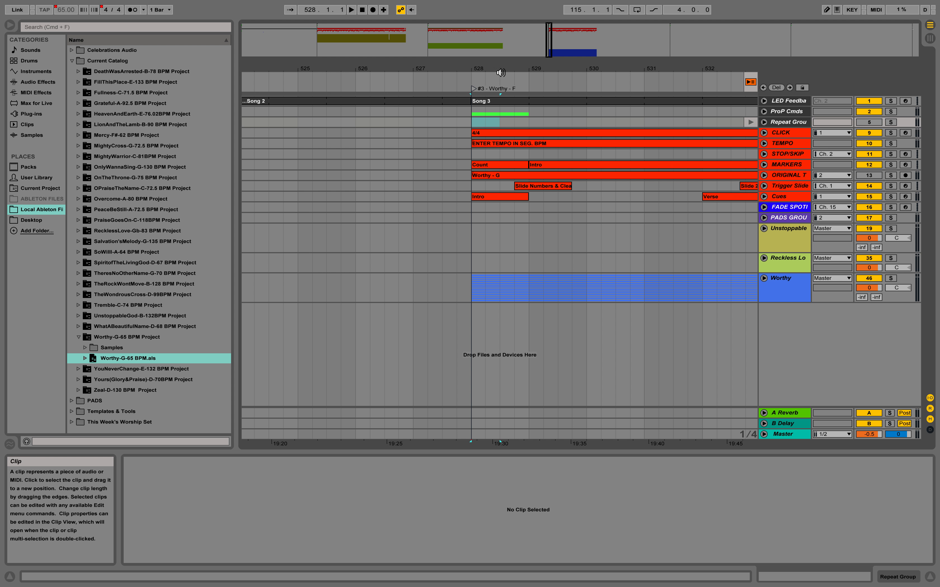
{"action": "left_click", "coordinate": [472, 123]}
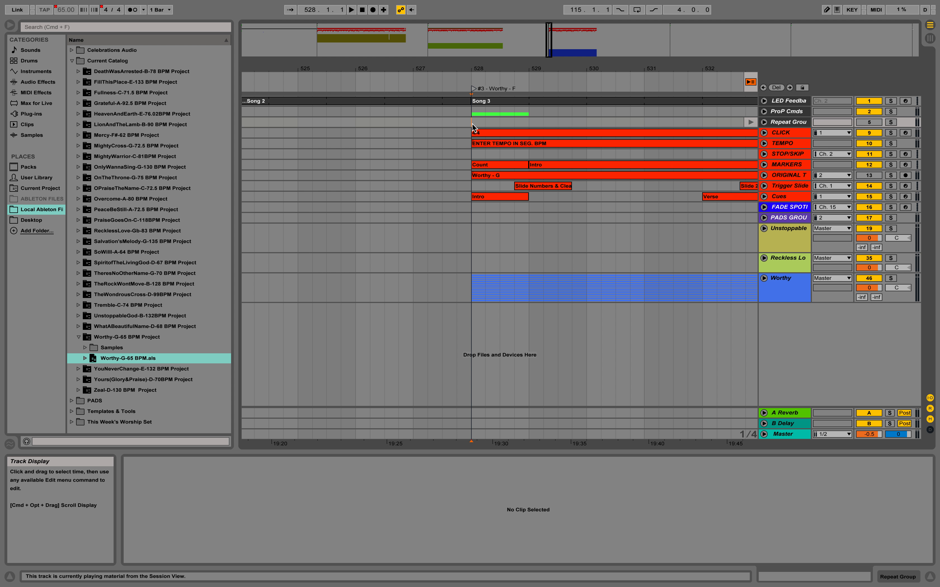
{"action": "mouse_move", "coordinate": [37, 1]}
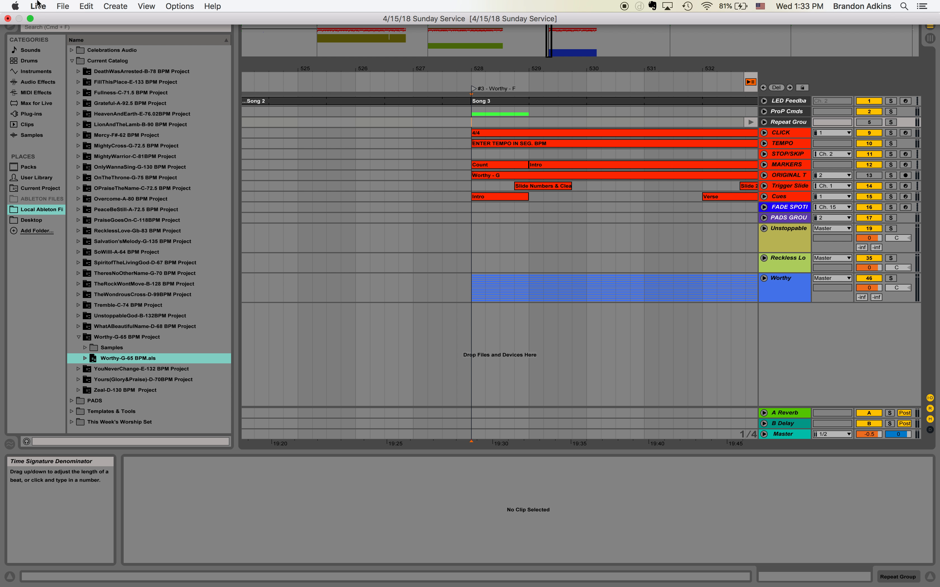
{"action": "left_click", "coordinate": [65, 7]}
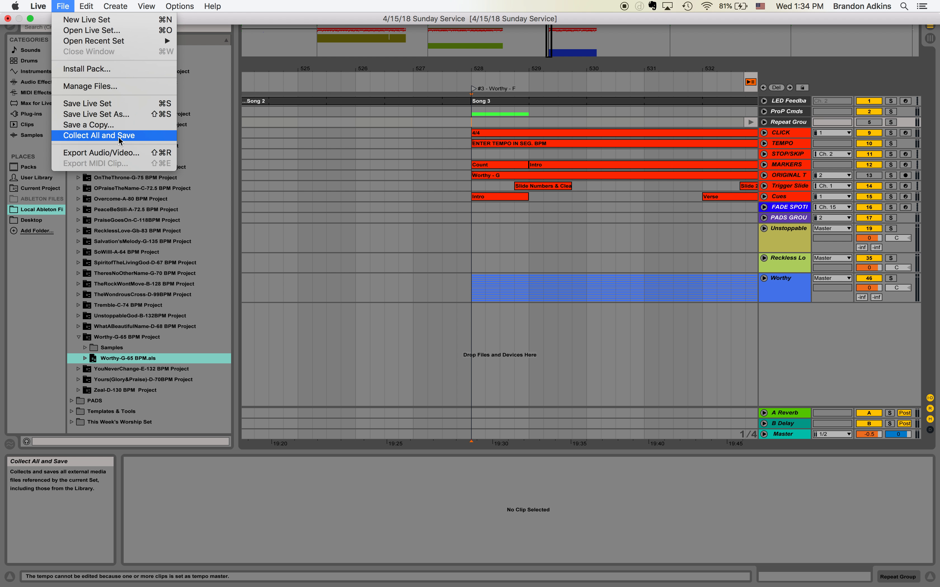
{"action": "left_click", "coordinate": [315, 280]}
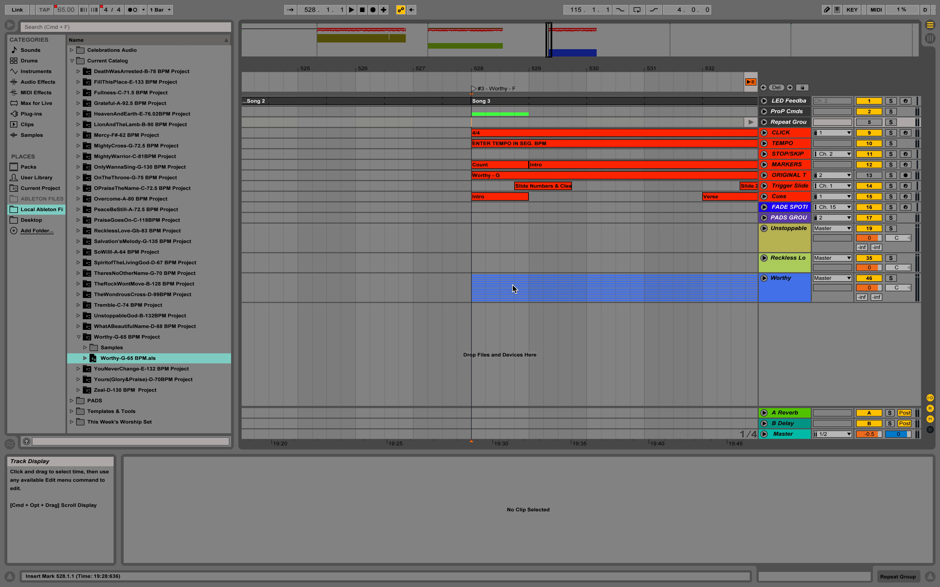
Step: Unfold the Worthy group track and inspect the tracks inside Worthy-G-65 BPM.als in the browser
{"action": "left_click", "coordinate": [764, 279]}
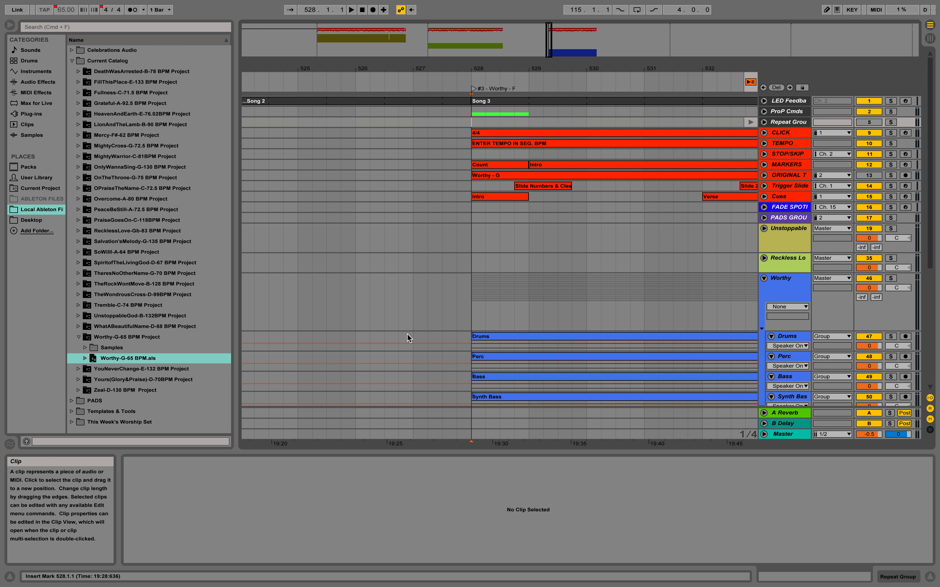
{"action": "left_click", "coordinate": [85, 358]}
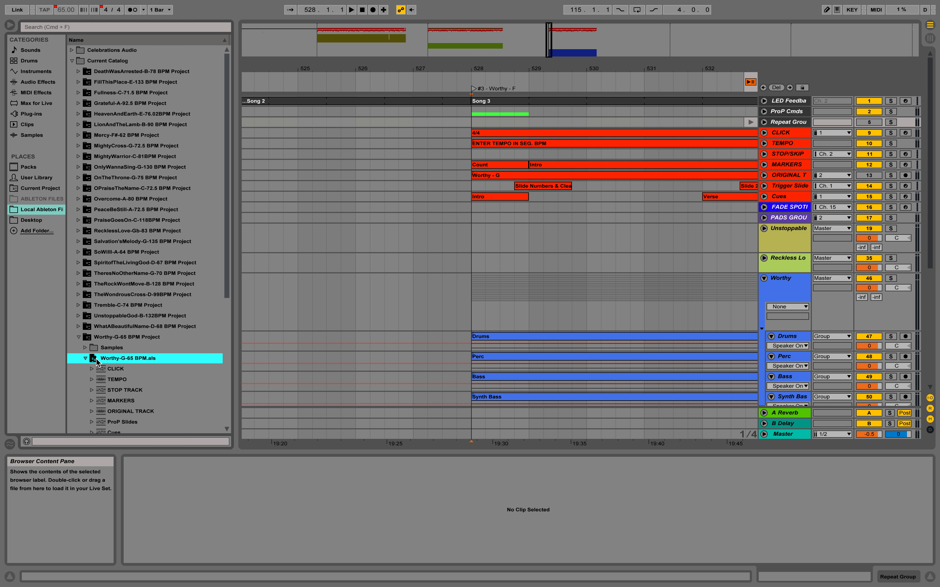
{"action": "scroll", "coordinate": [122, 375], "scroll_direction": "down", "scroll_amount": 5}
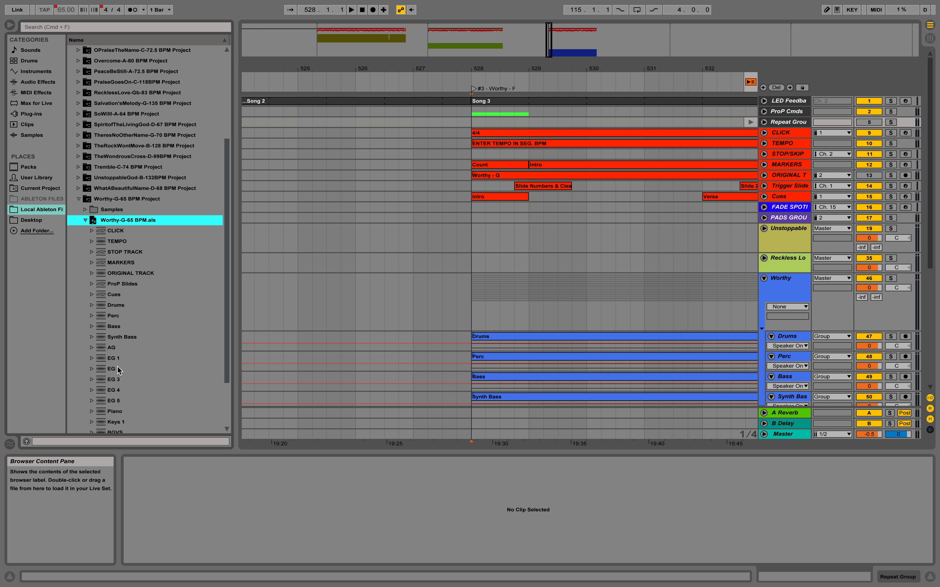
{"action": "scroll", "coordinate": [116, 371], "scroll_direction": "down", "scroll_amount": 2}
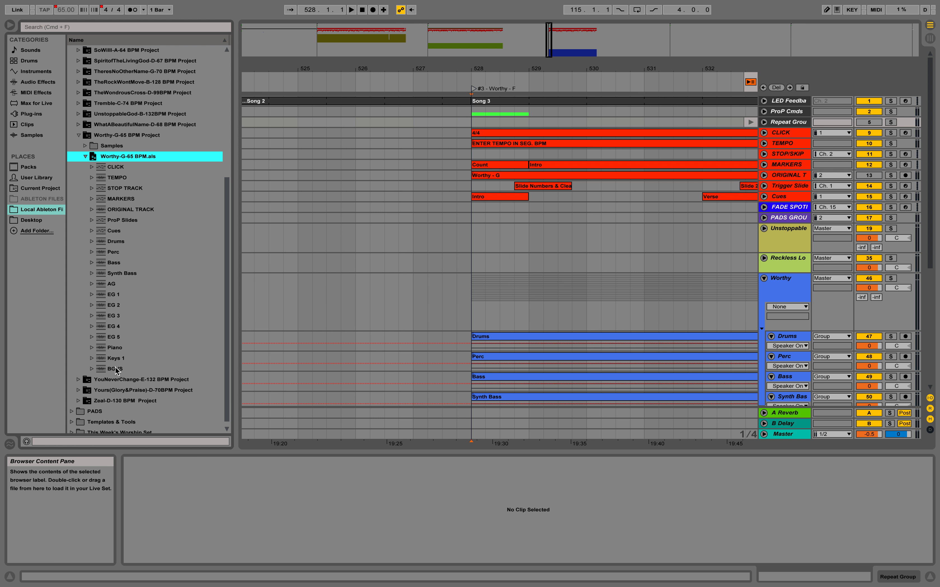
{"action": "left_click", "coordinate": [85, 157]}
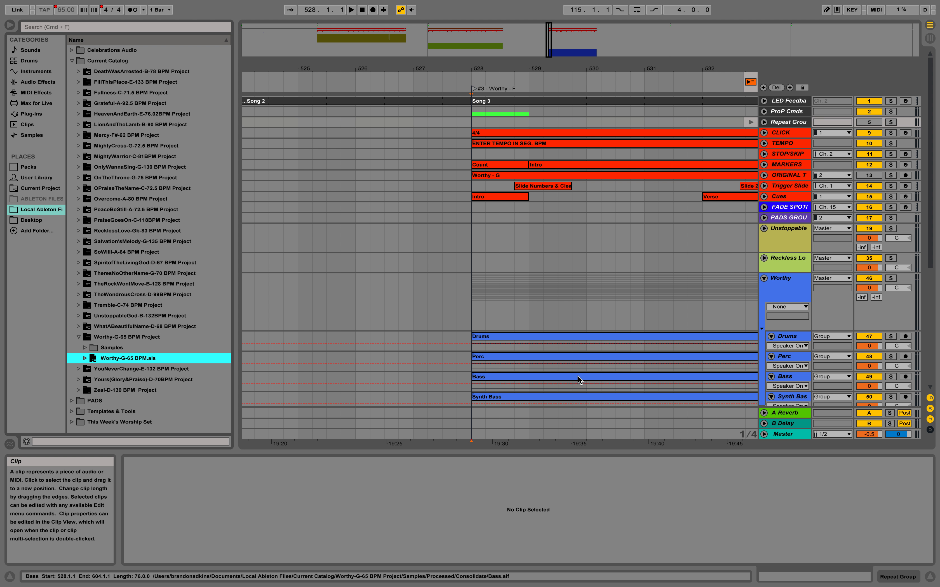
Step: Collect All and Save the set, copying files from elsewhere, other projects and the User Library
{"action": "mouse_move", "coordinate": [425, 2]}
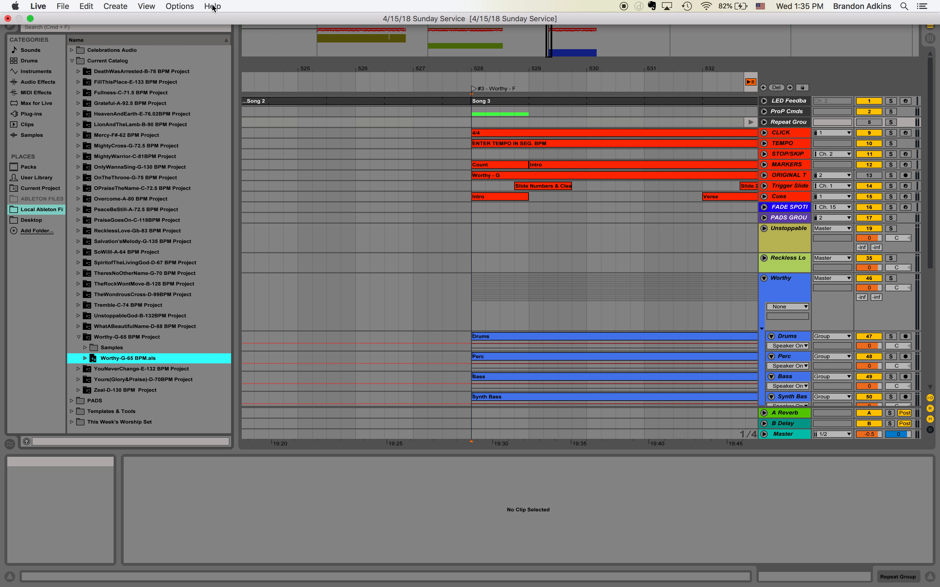
{"action": "left_click", "coordinate": [63, 6]}
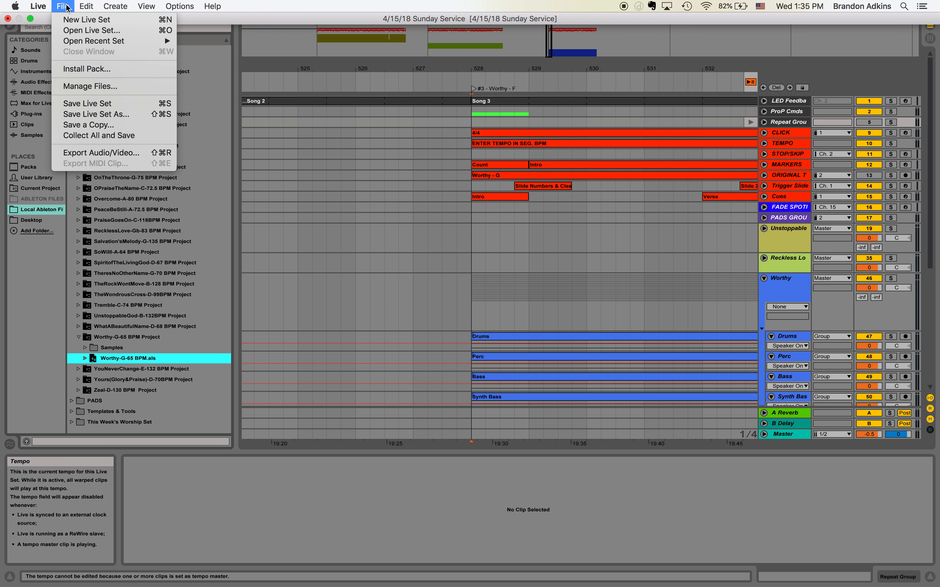
{"action": "left_click", "coordinate": [106, 135]}
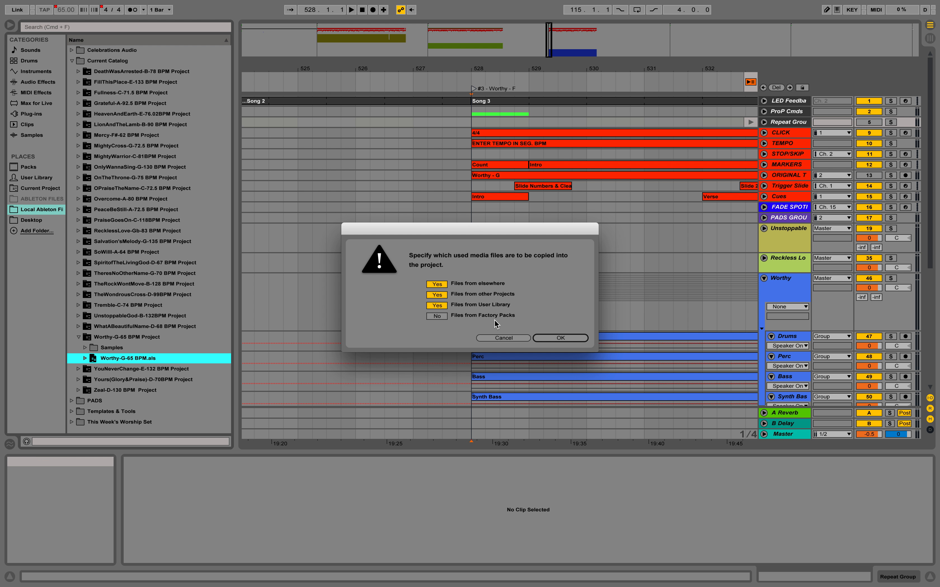
{"action": "left_click", "coordinate": [554, 337]}
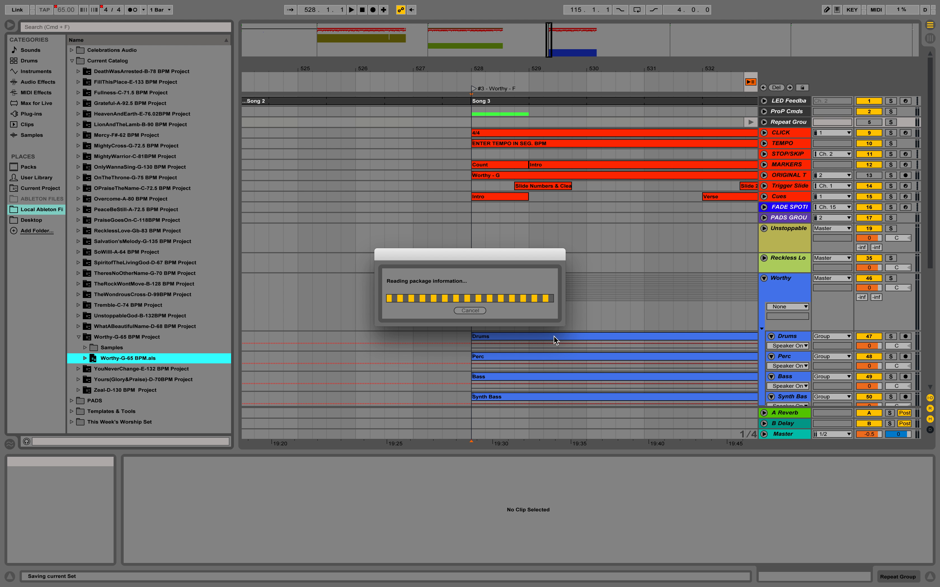